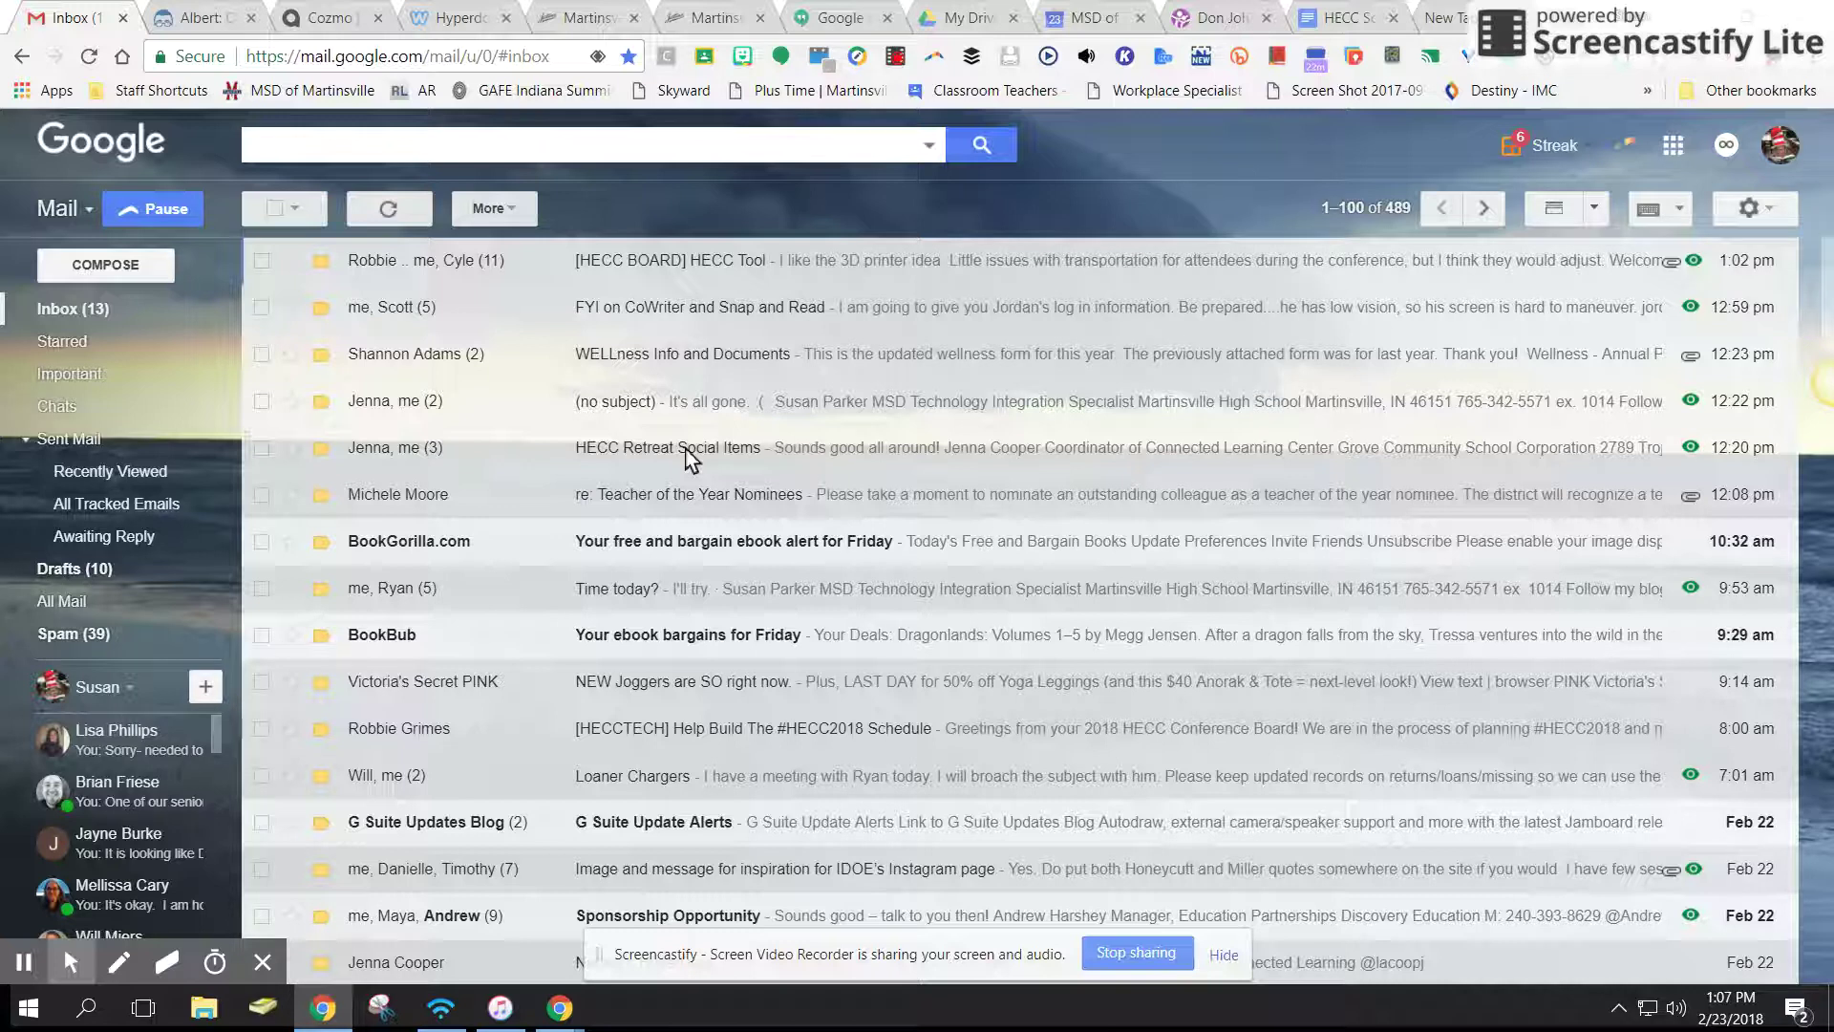
# - Show the Inbox type options: Default, Important first, Unread first, Starred first and Priority Inbox
pyautogui.moveTo(138, 318)
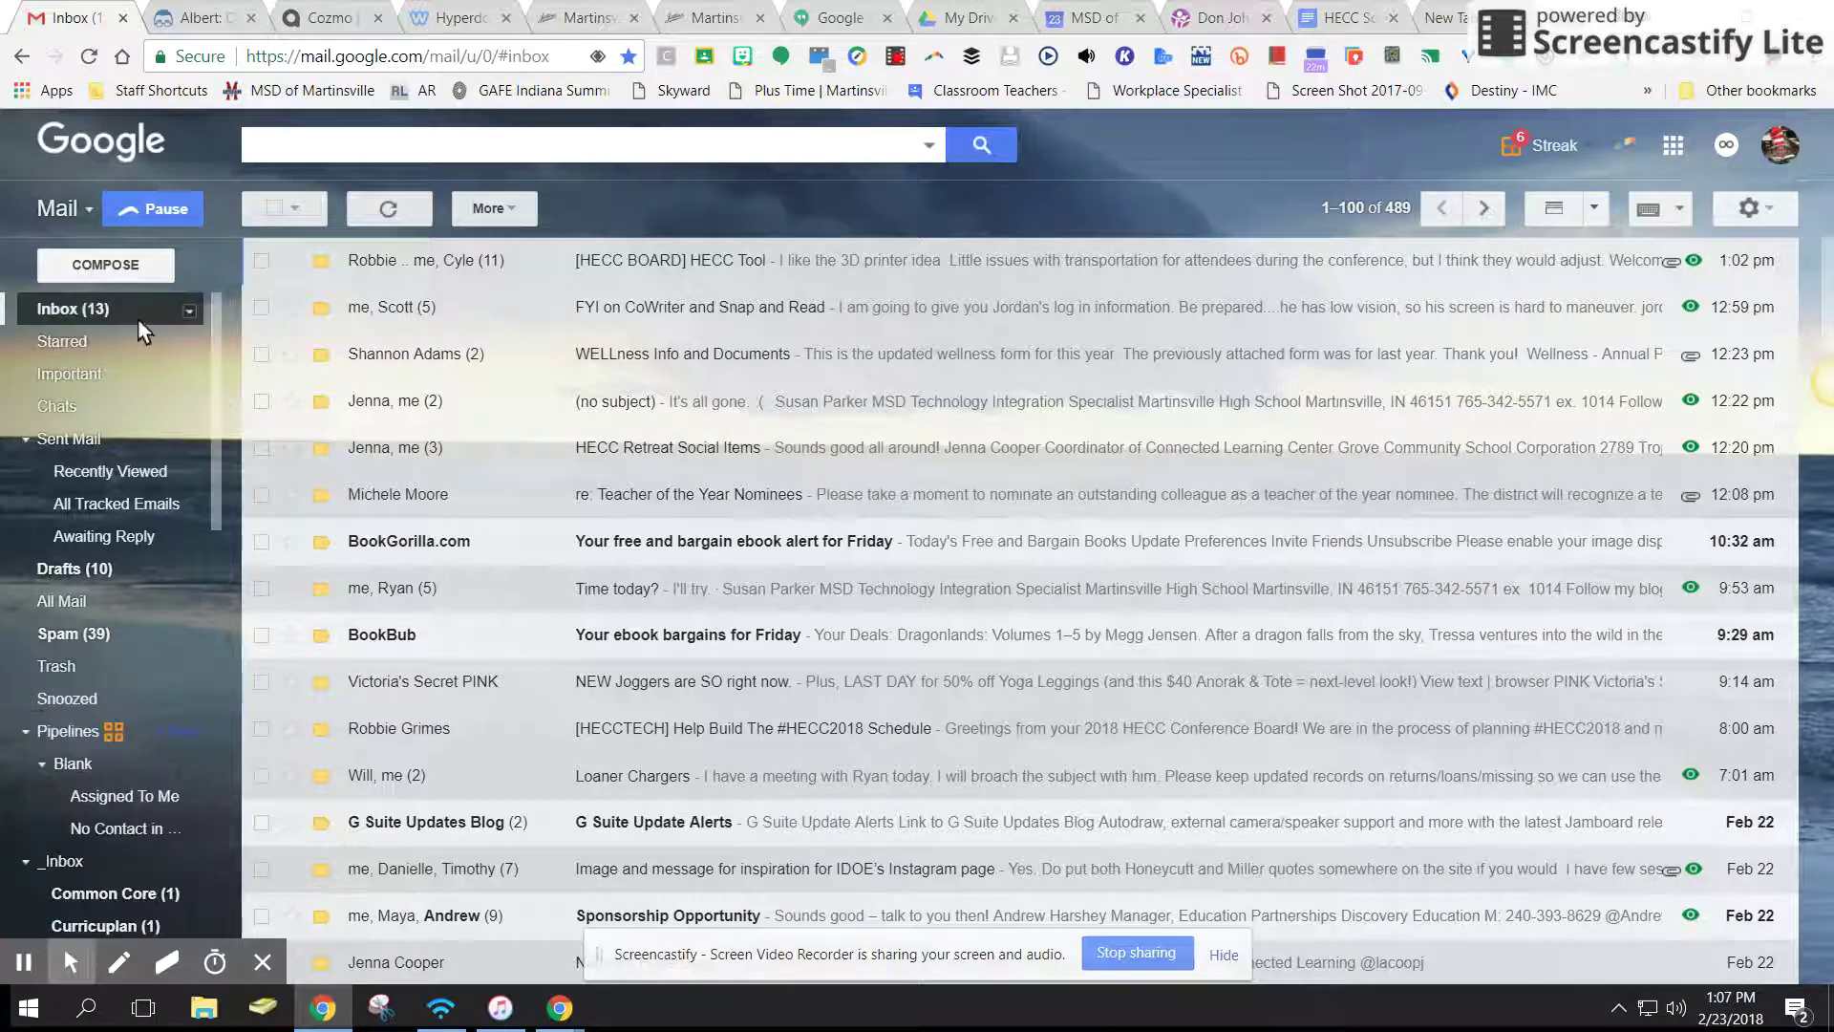
pyautogui.click(189, 312)
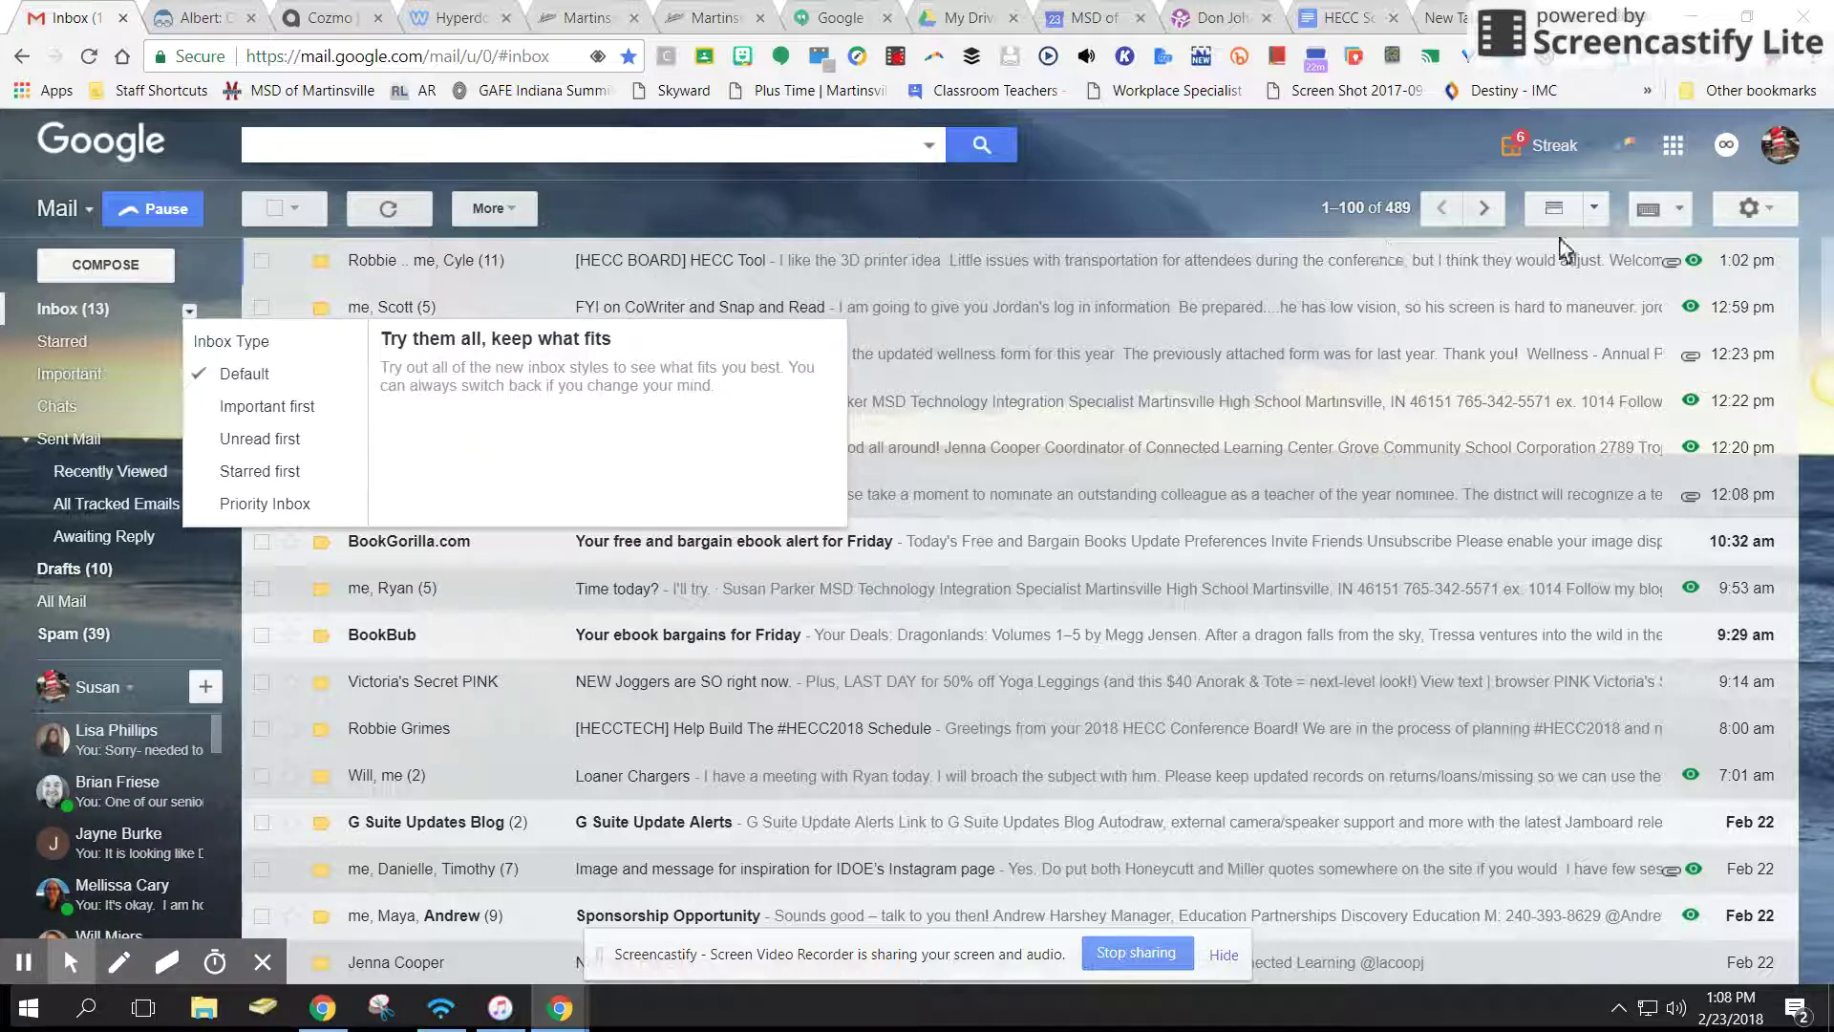
# - In Settings > Inbox, change Inbox type from Default to Important first and save changes
pyautogui.click(1767, 212)
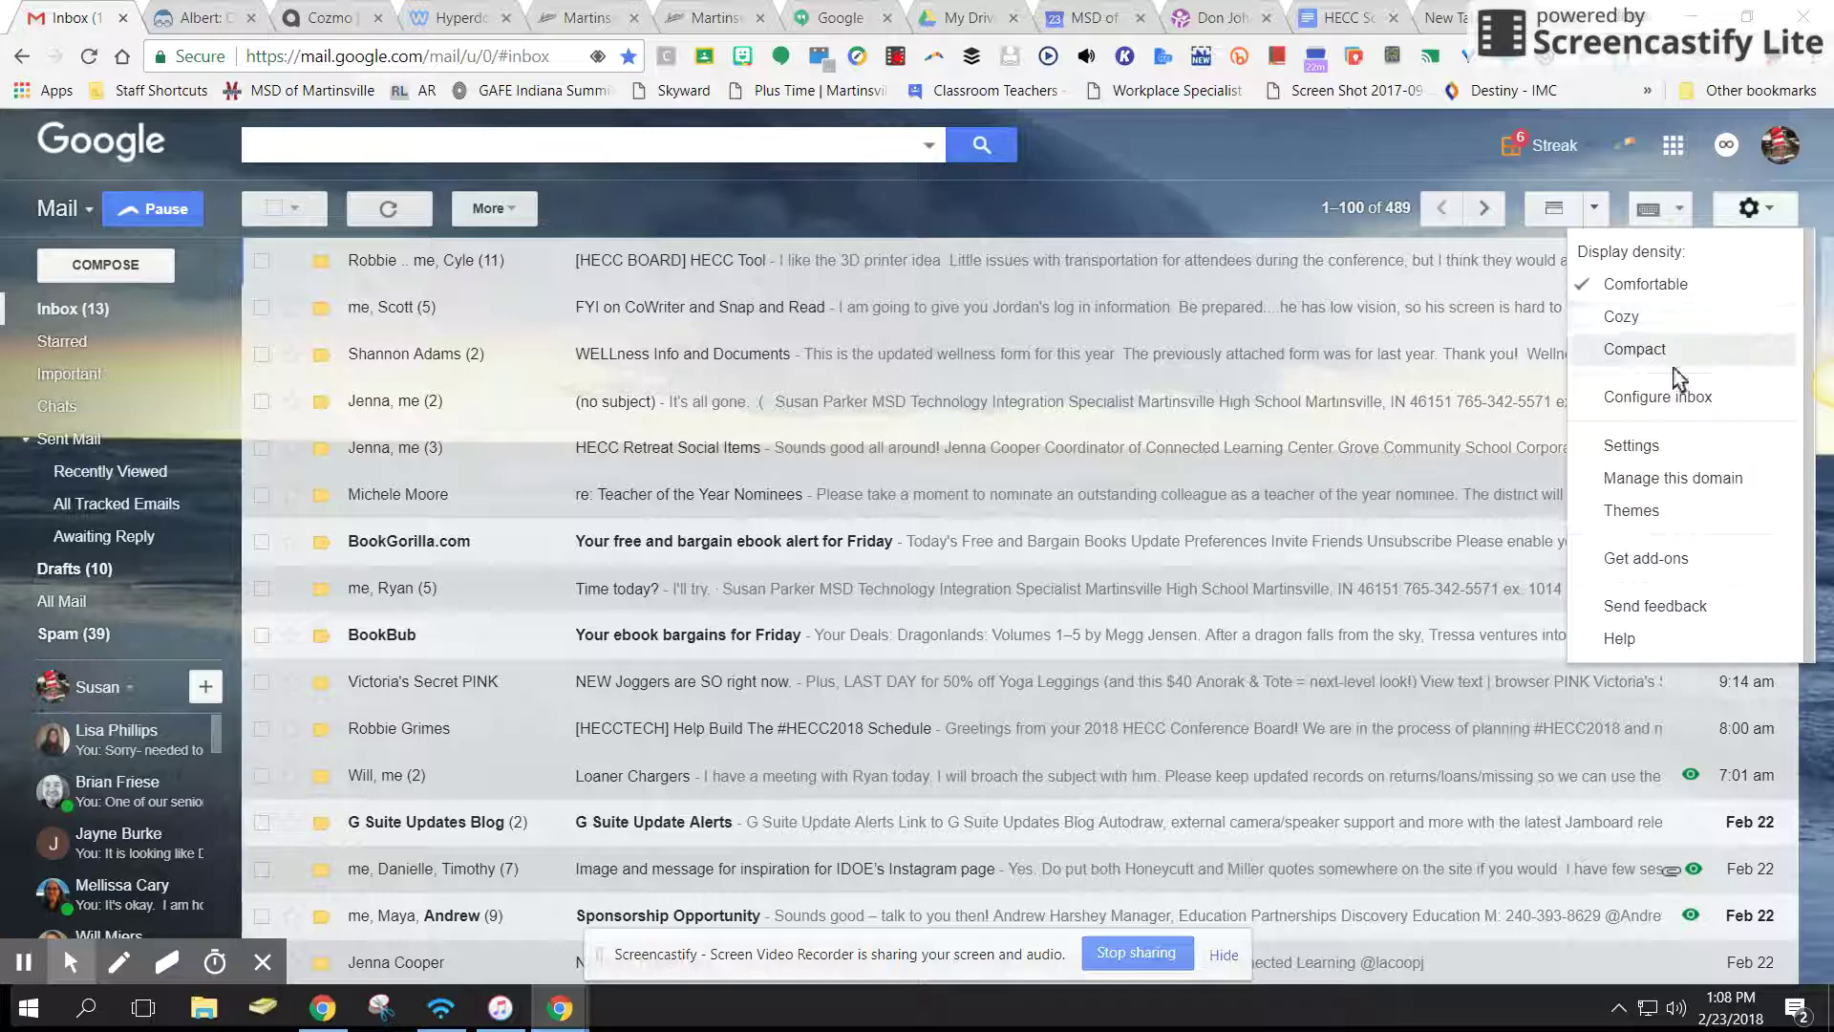
pyautogui.click(1635, 441)
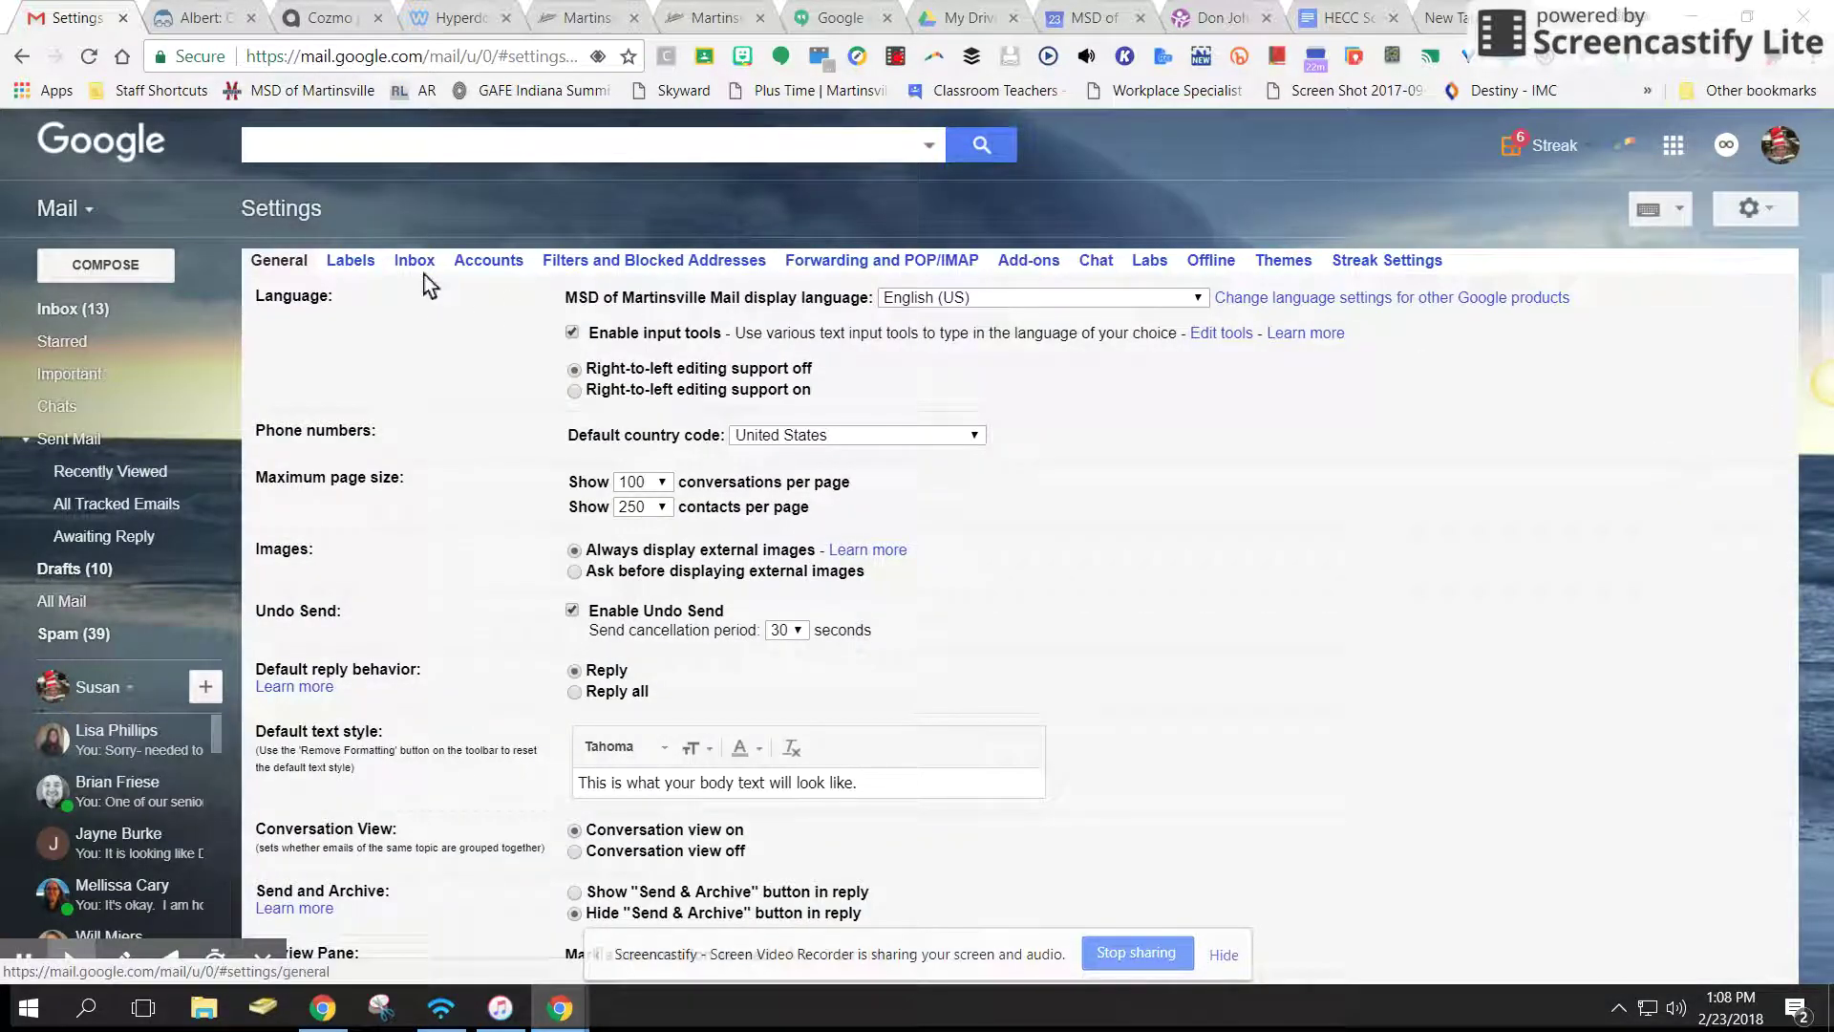
pyautogui.click(413, 272)
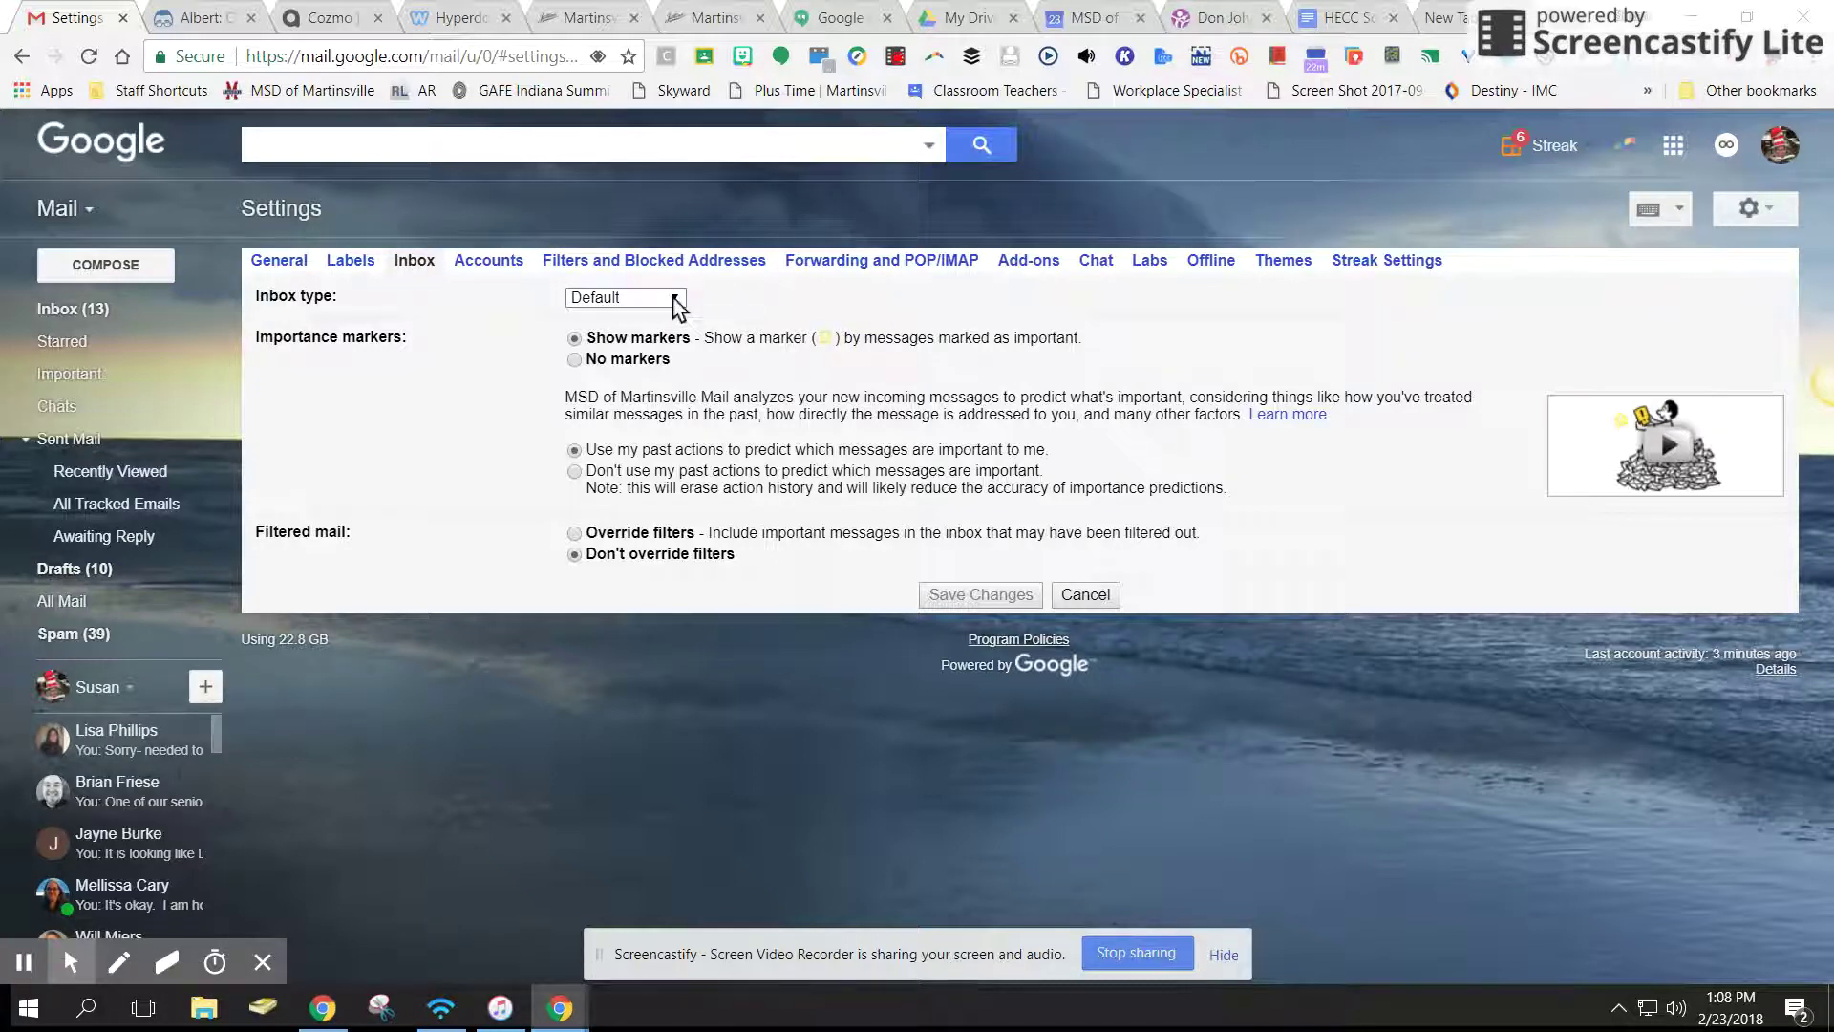
pyautogui.click(675, 299)
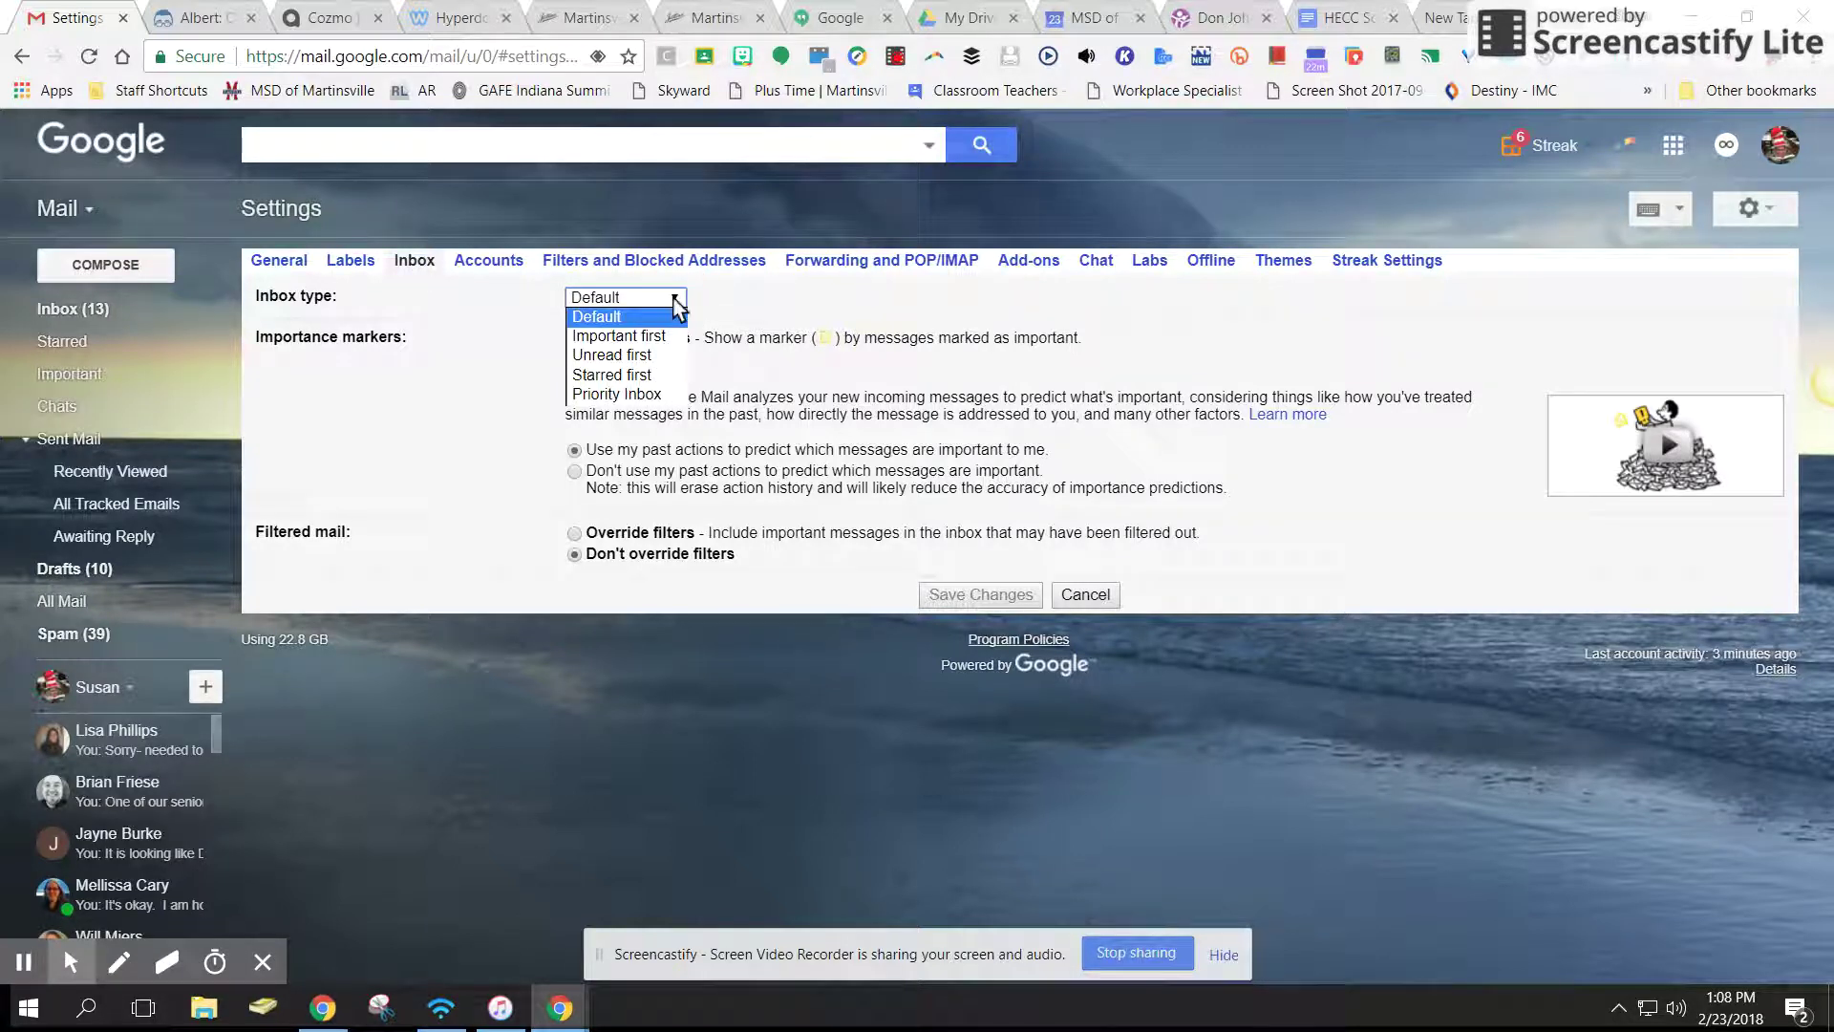
pyautogui.click(623, 338)
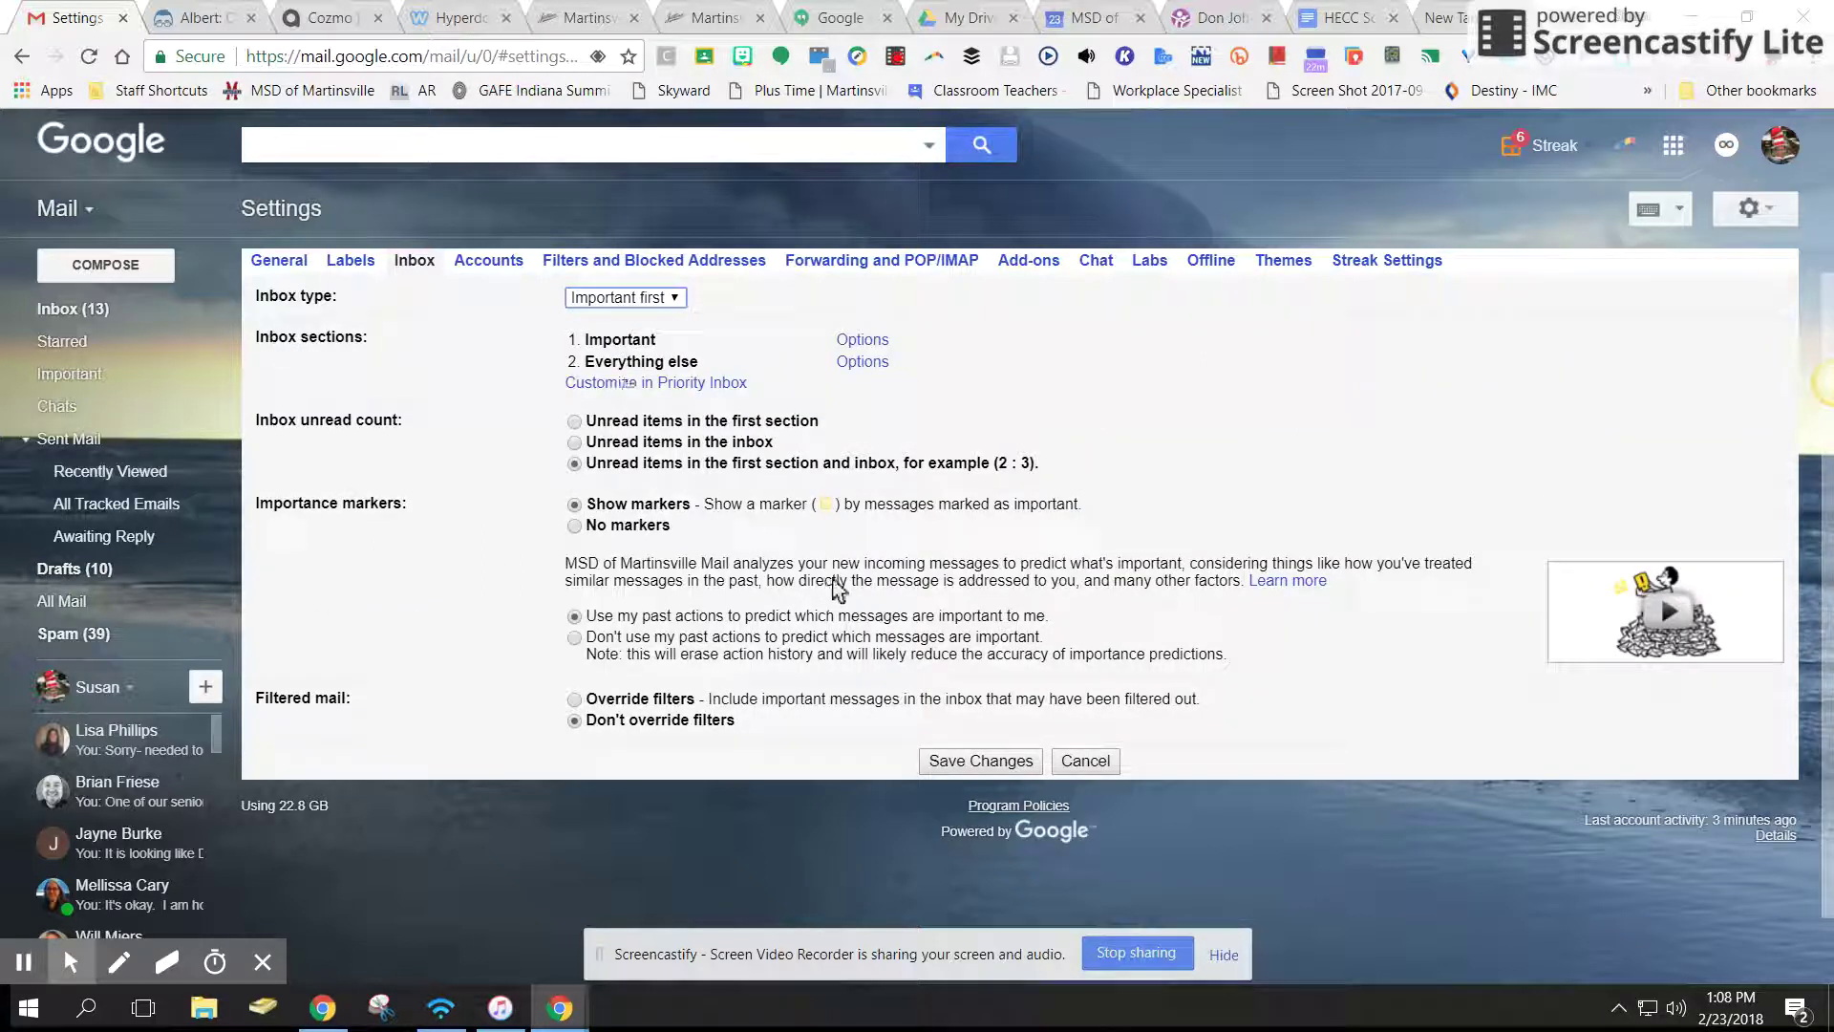
pyautogui.click(971, 761)
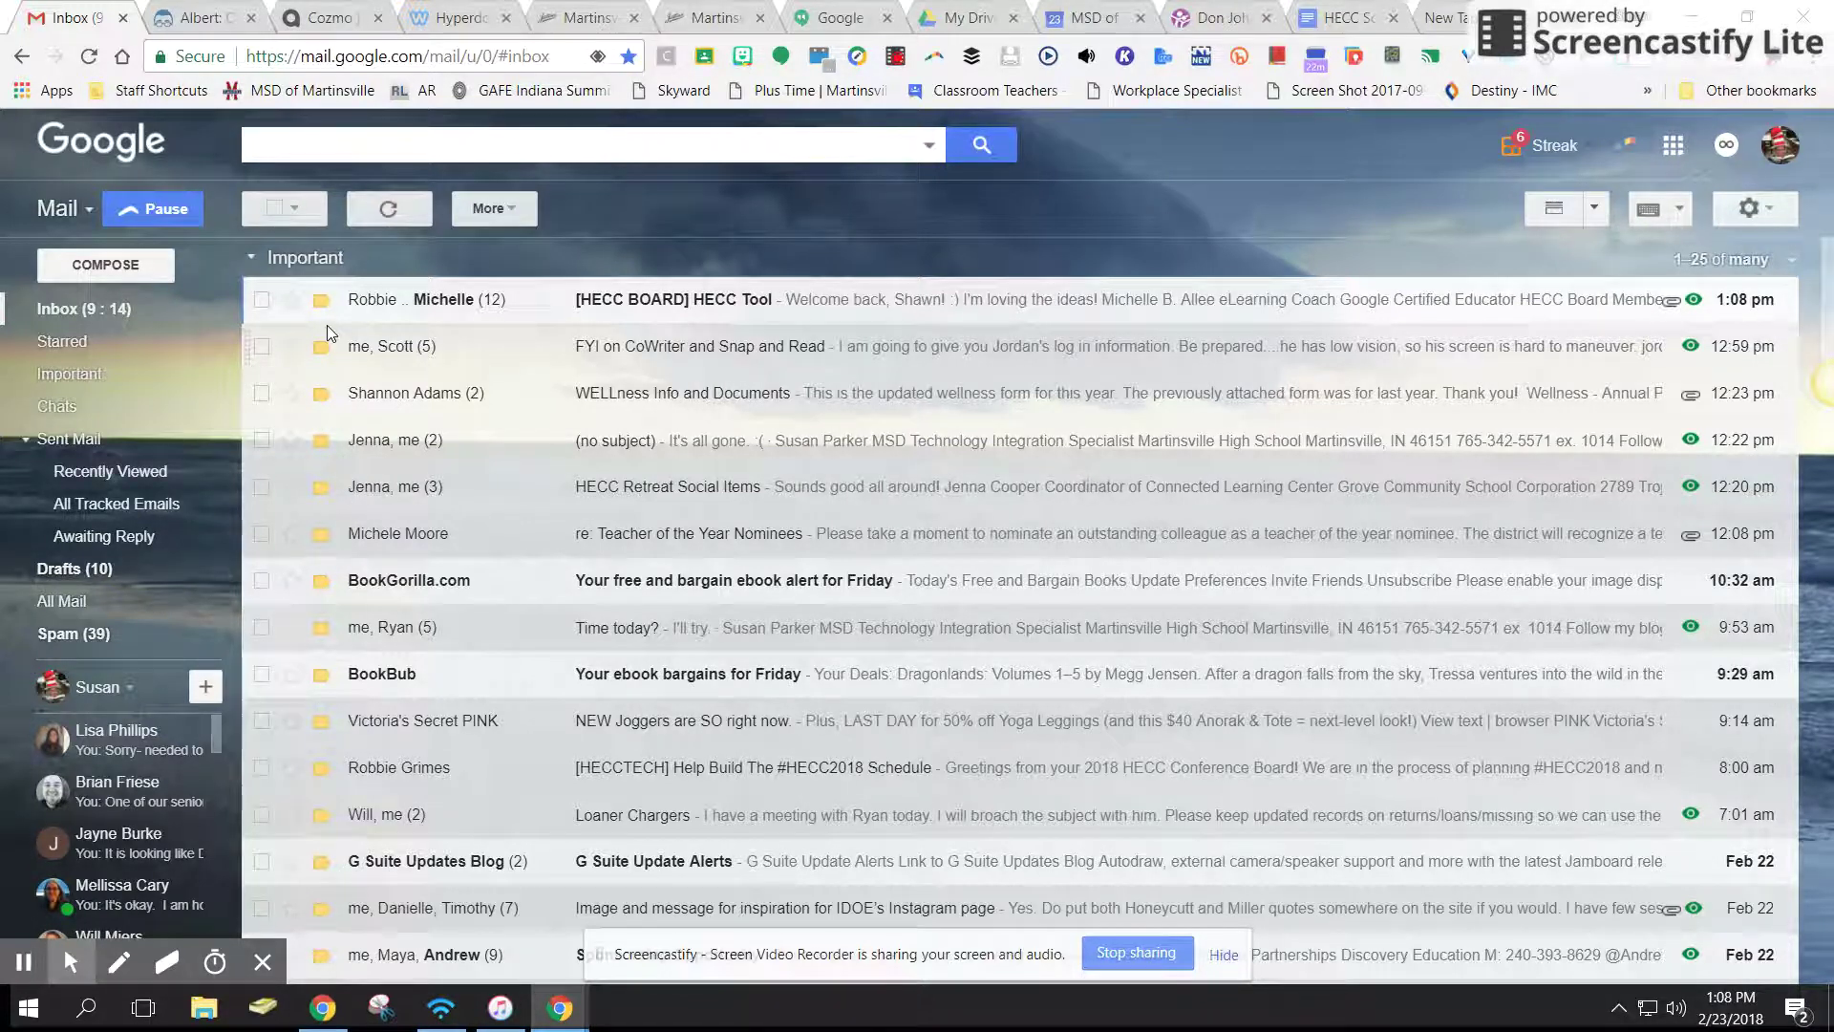
# - Review the Important and Everything else sections of the inbox, then reload the Inbox
pyautogui.scroll(-10, 708, 512)
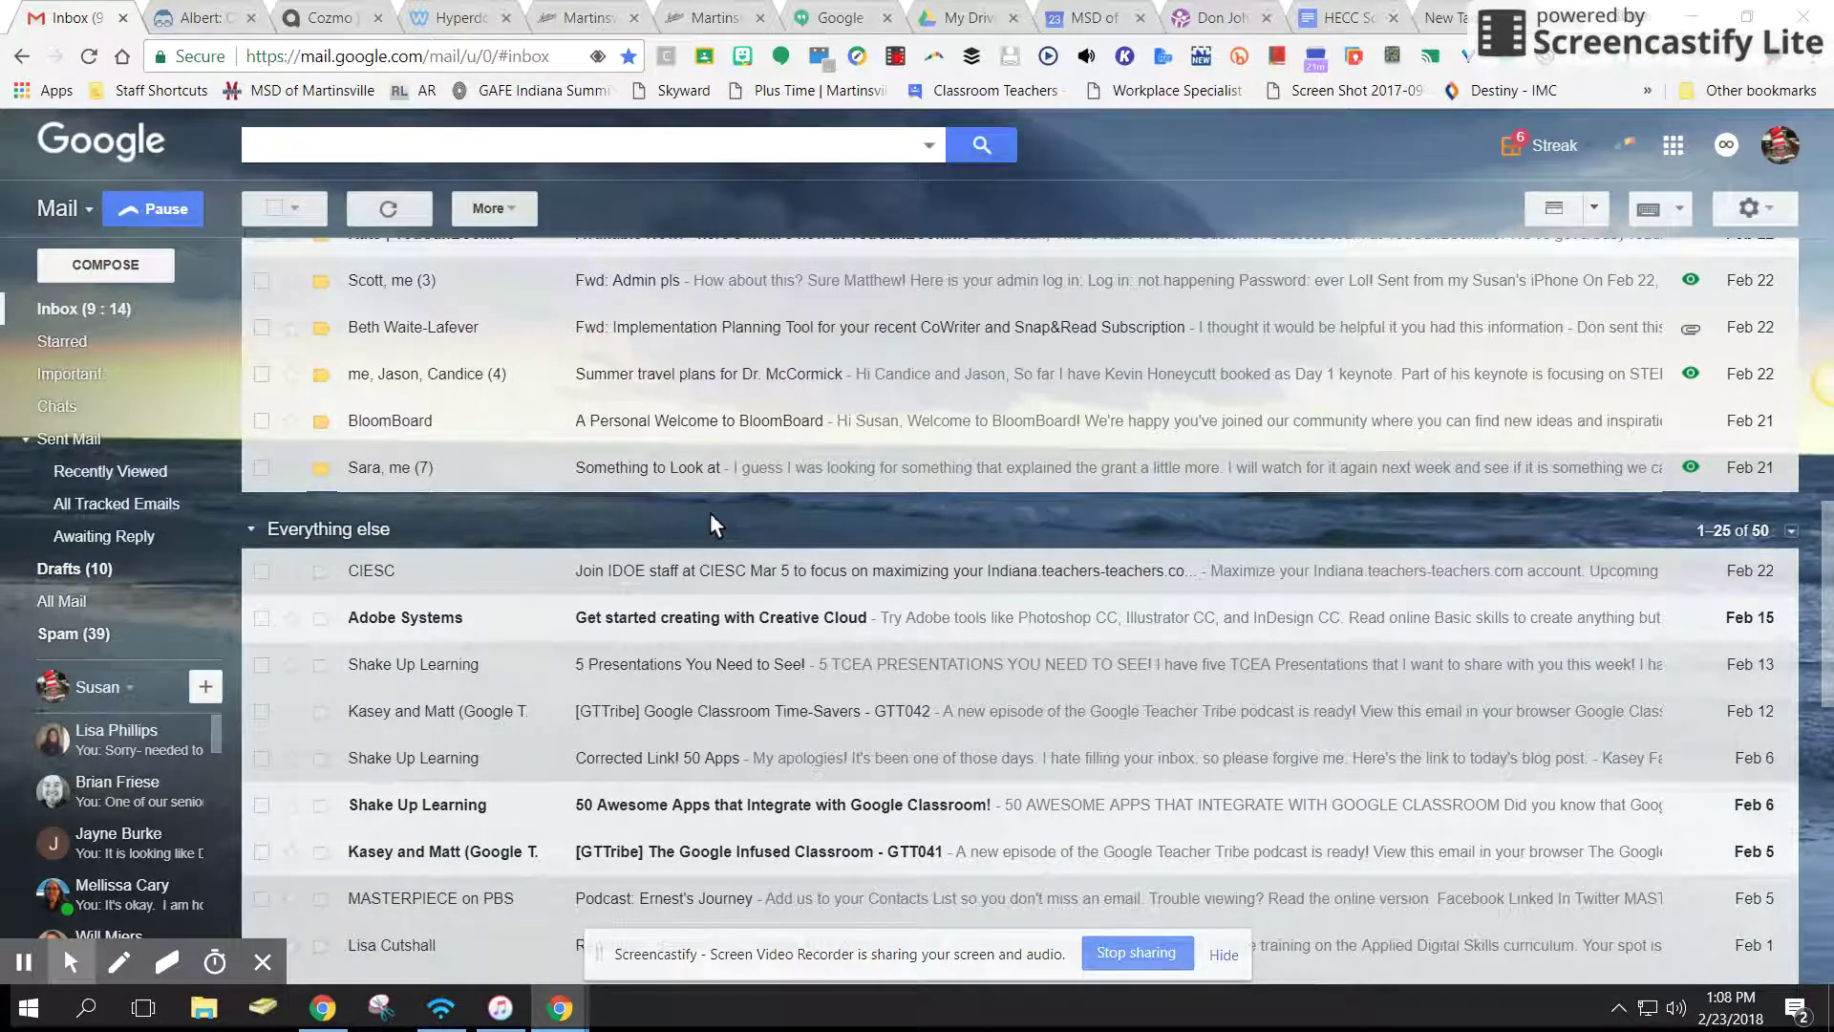
pyautogui.scroll(10, 709, 512)
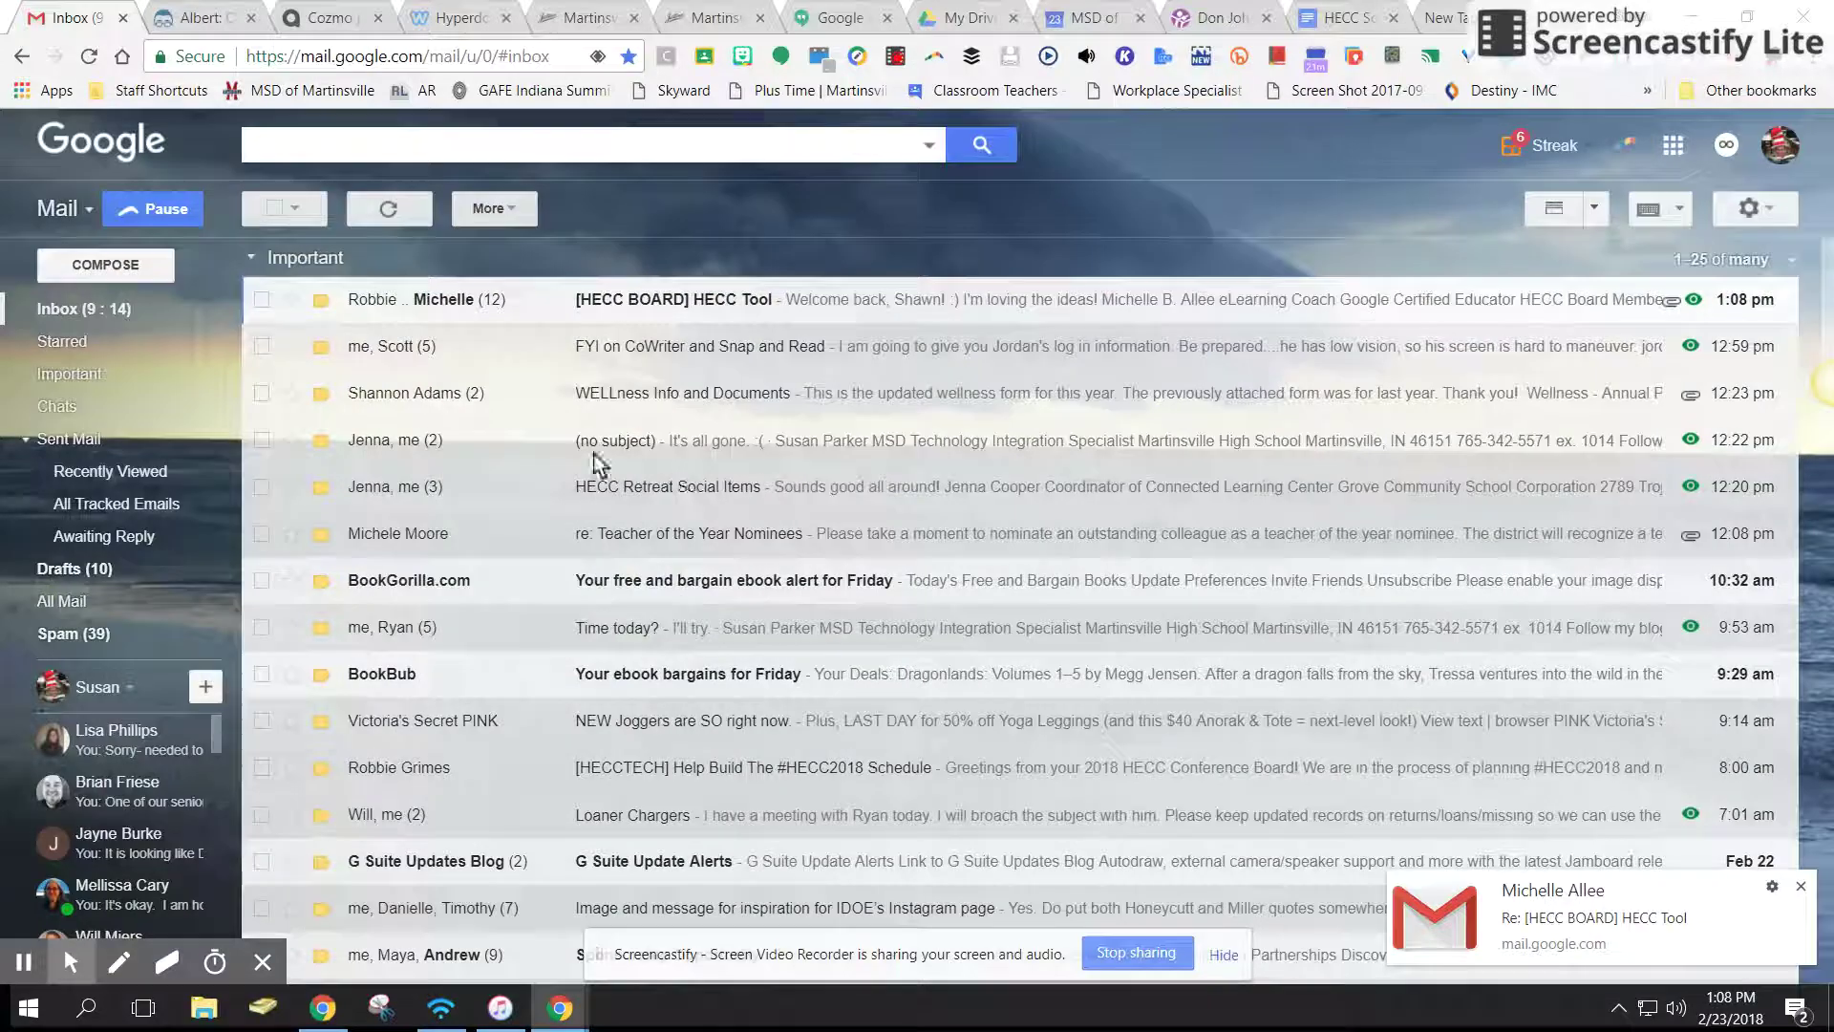
pyautogui.scroll(-9, 569, 550)
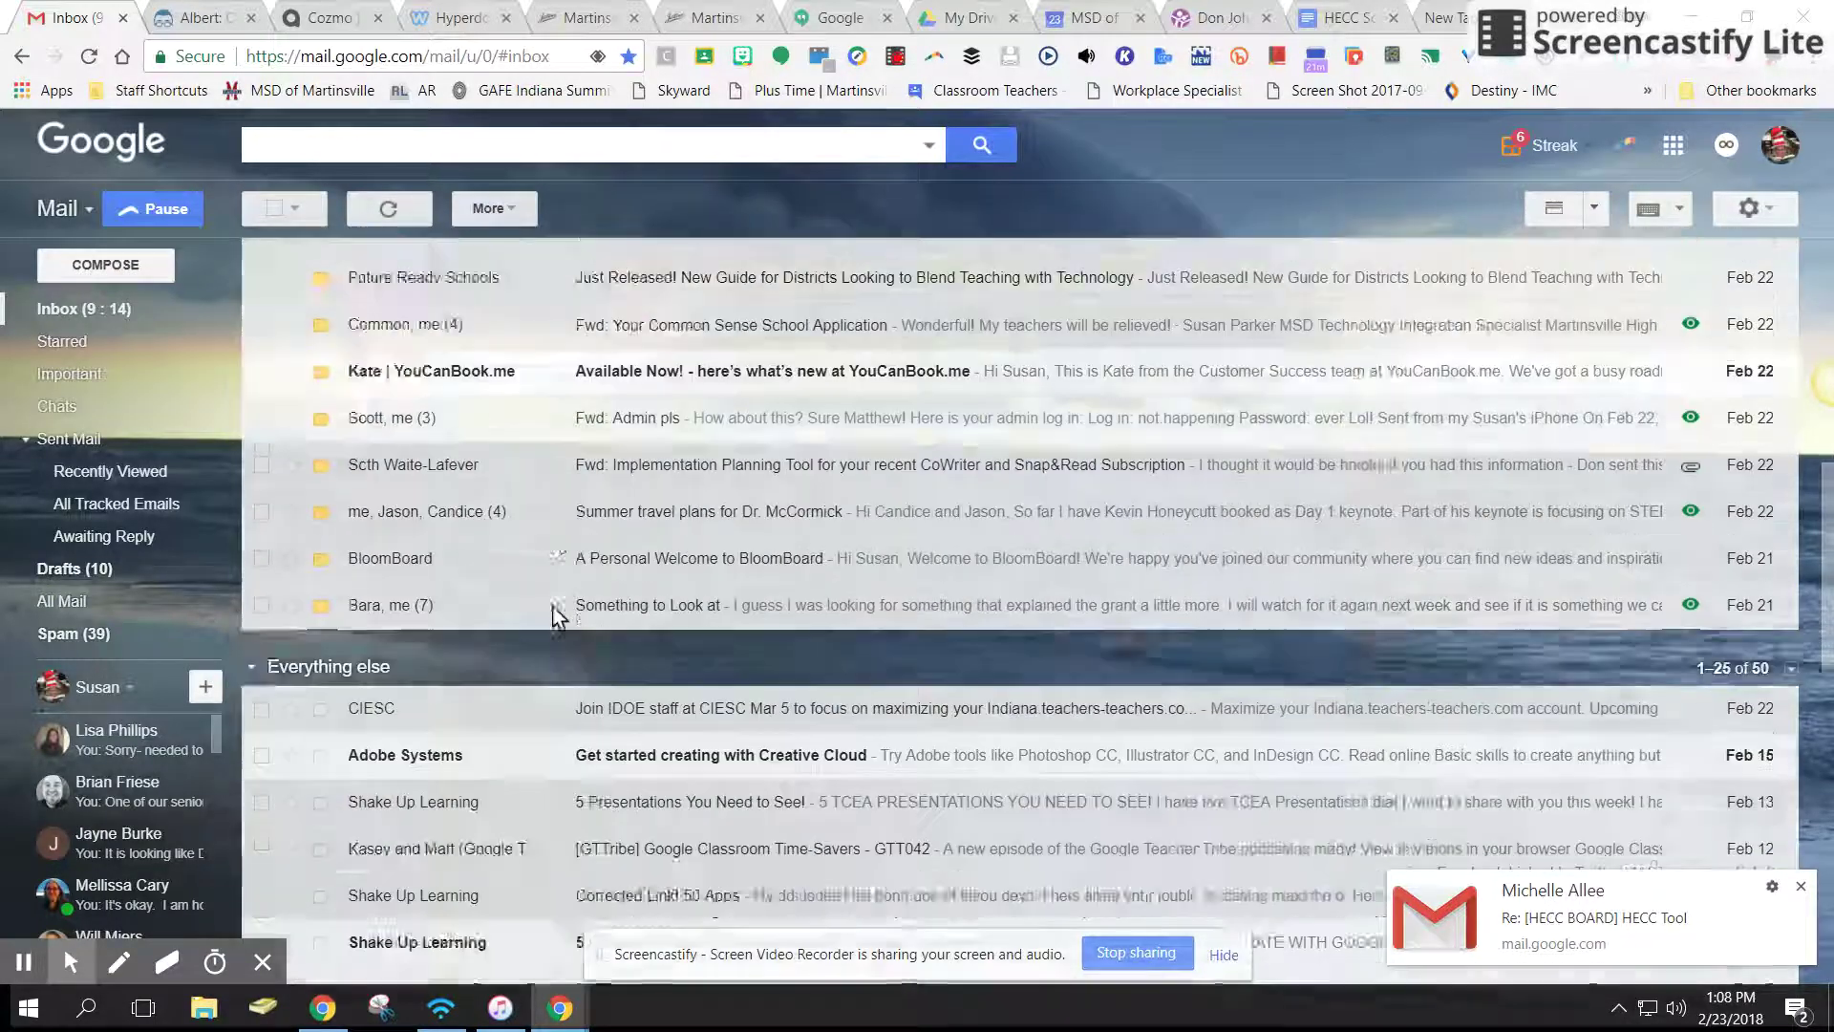
pyautogui.scroll(-4, 559, 616)
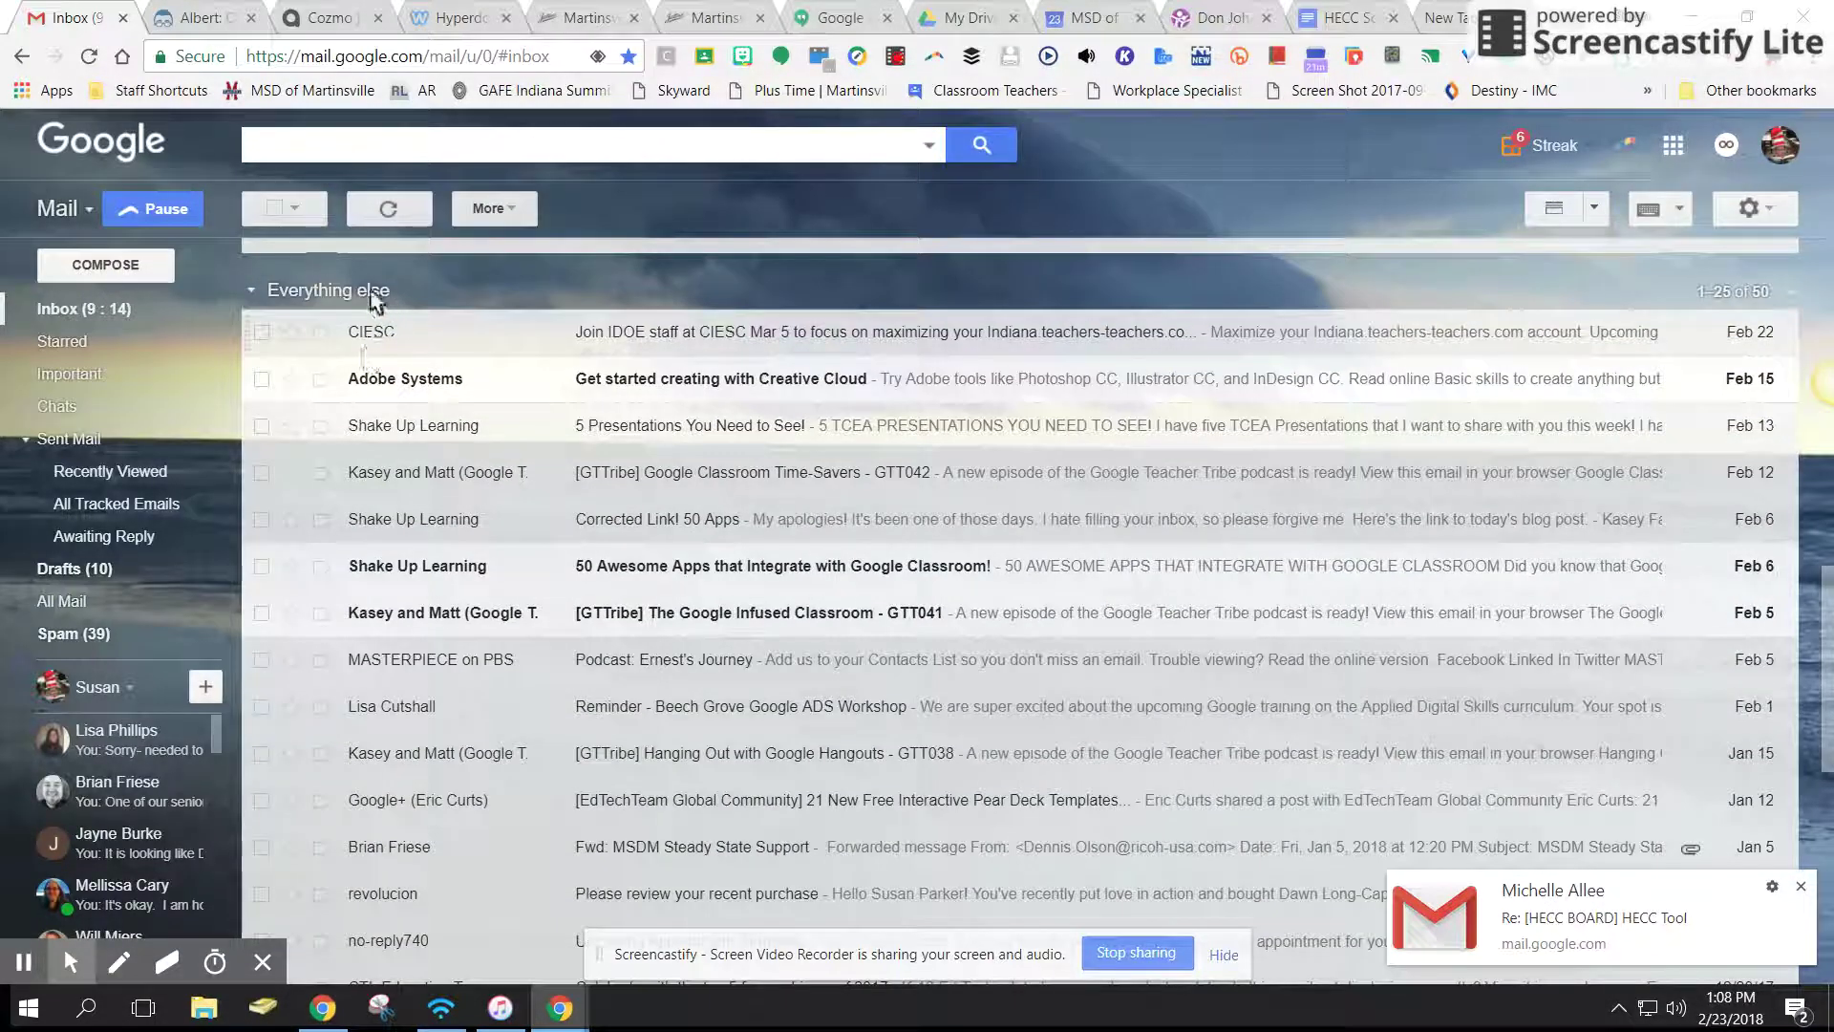
pyautogui.click(169, 298)
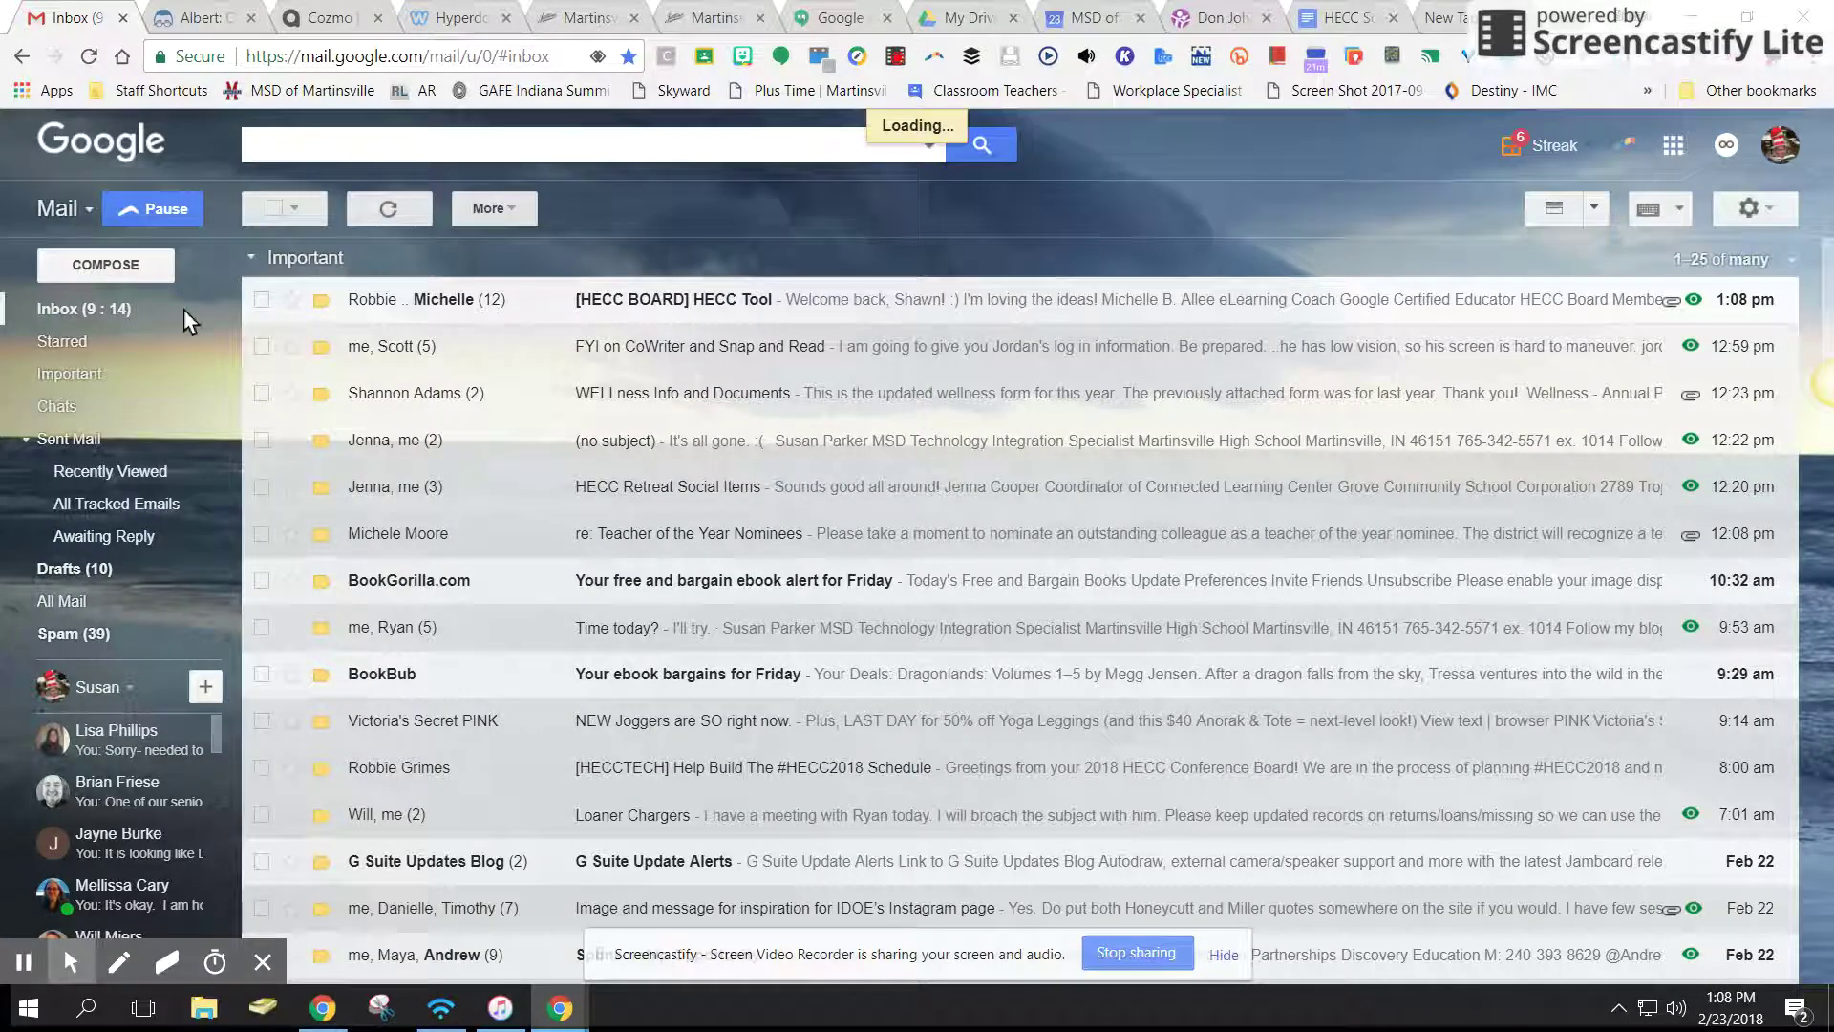
# - In Settings > Inbox, select Unread first as the inbox type and save changes
pyautogui.click(1768, 210)
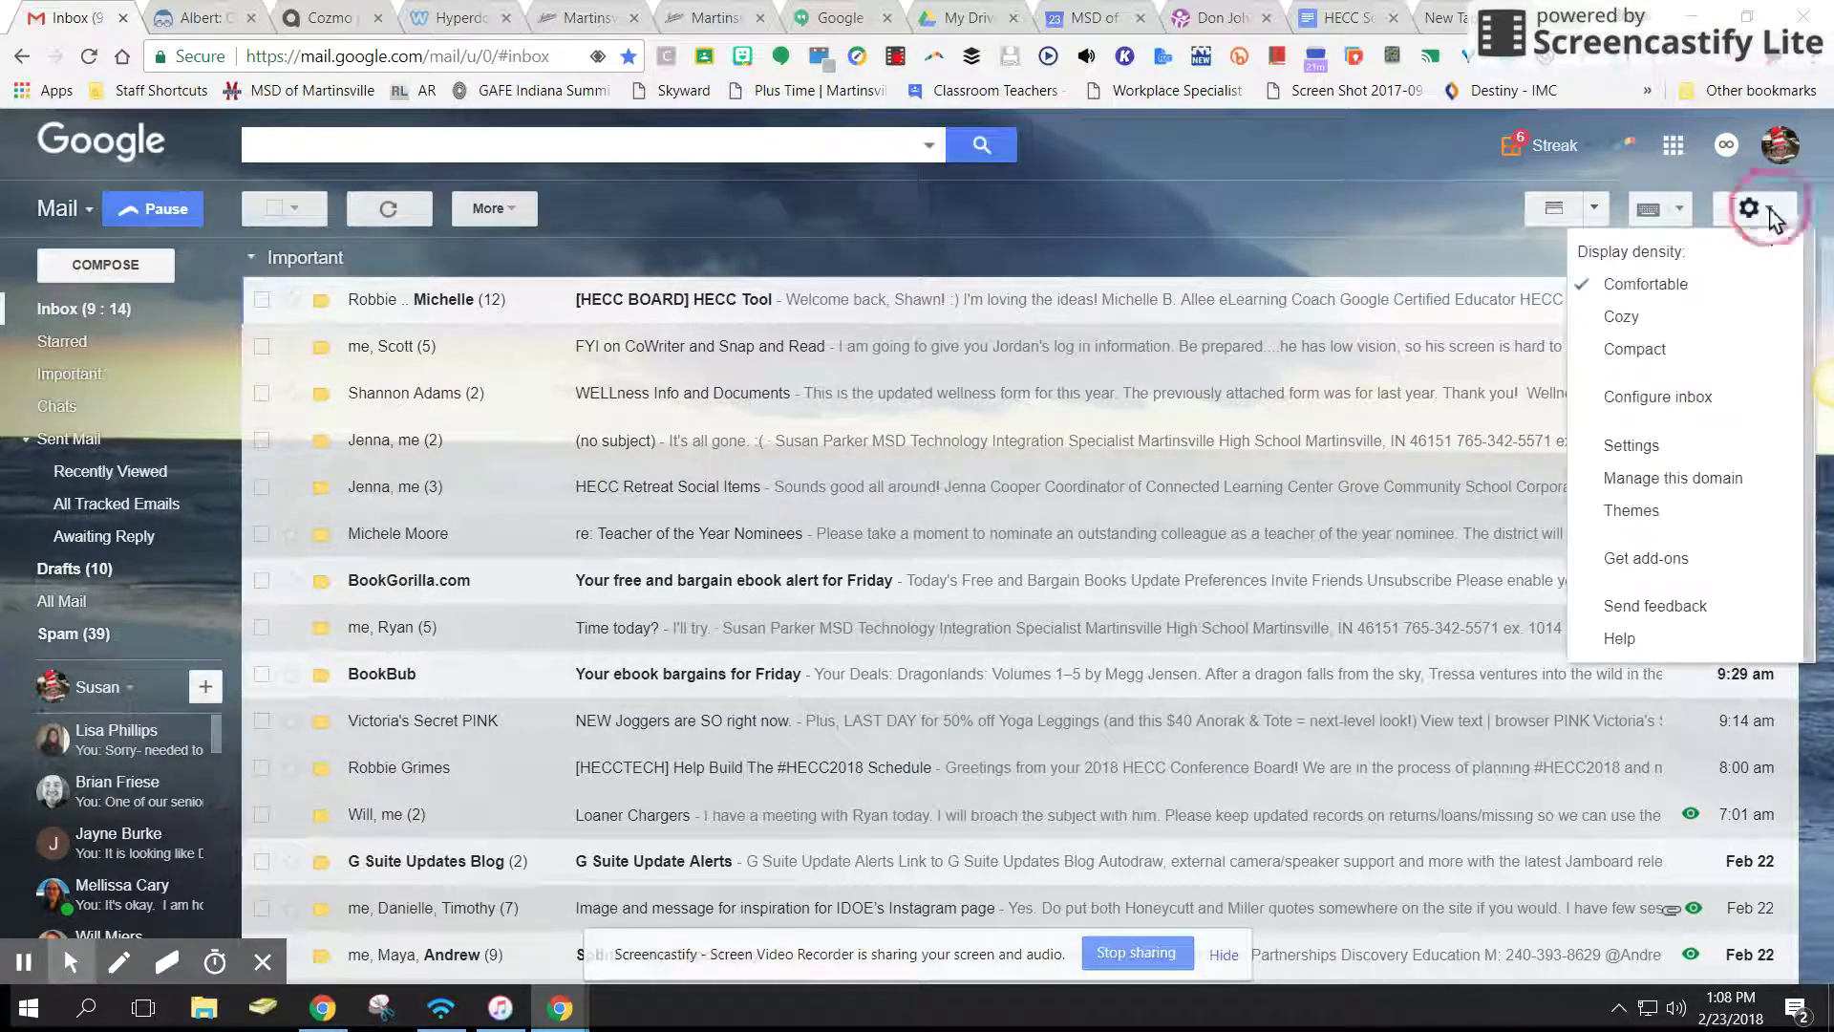
pyautogui.click(1628, 447)
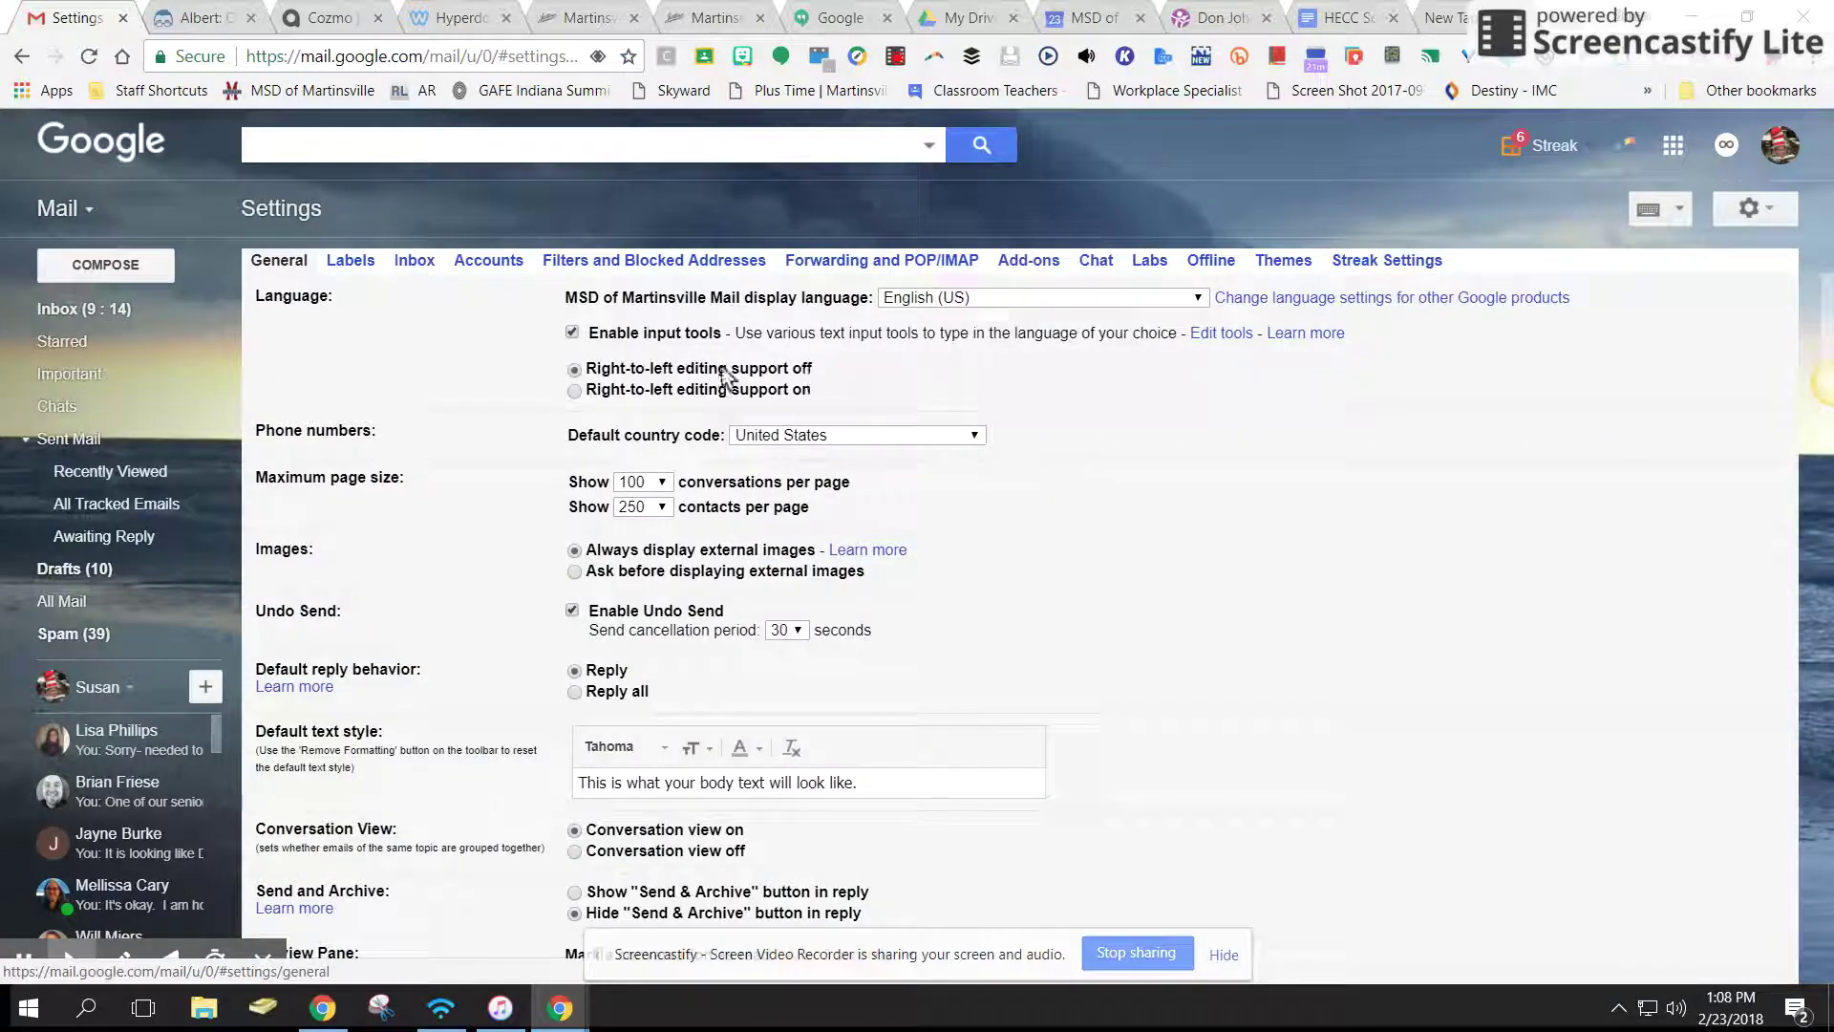
pyautogui.click(414, 272)
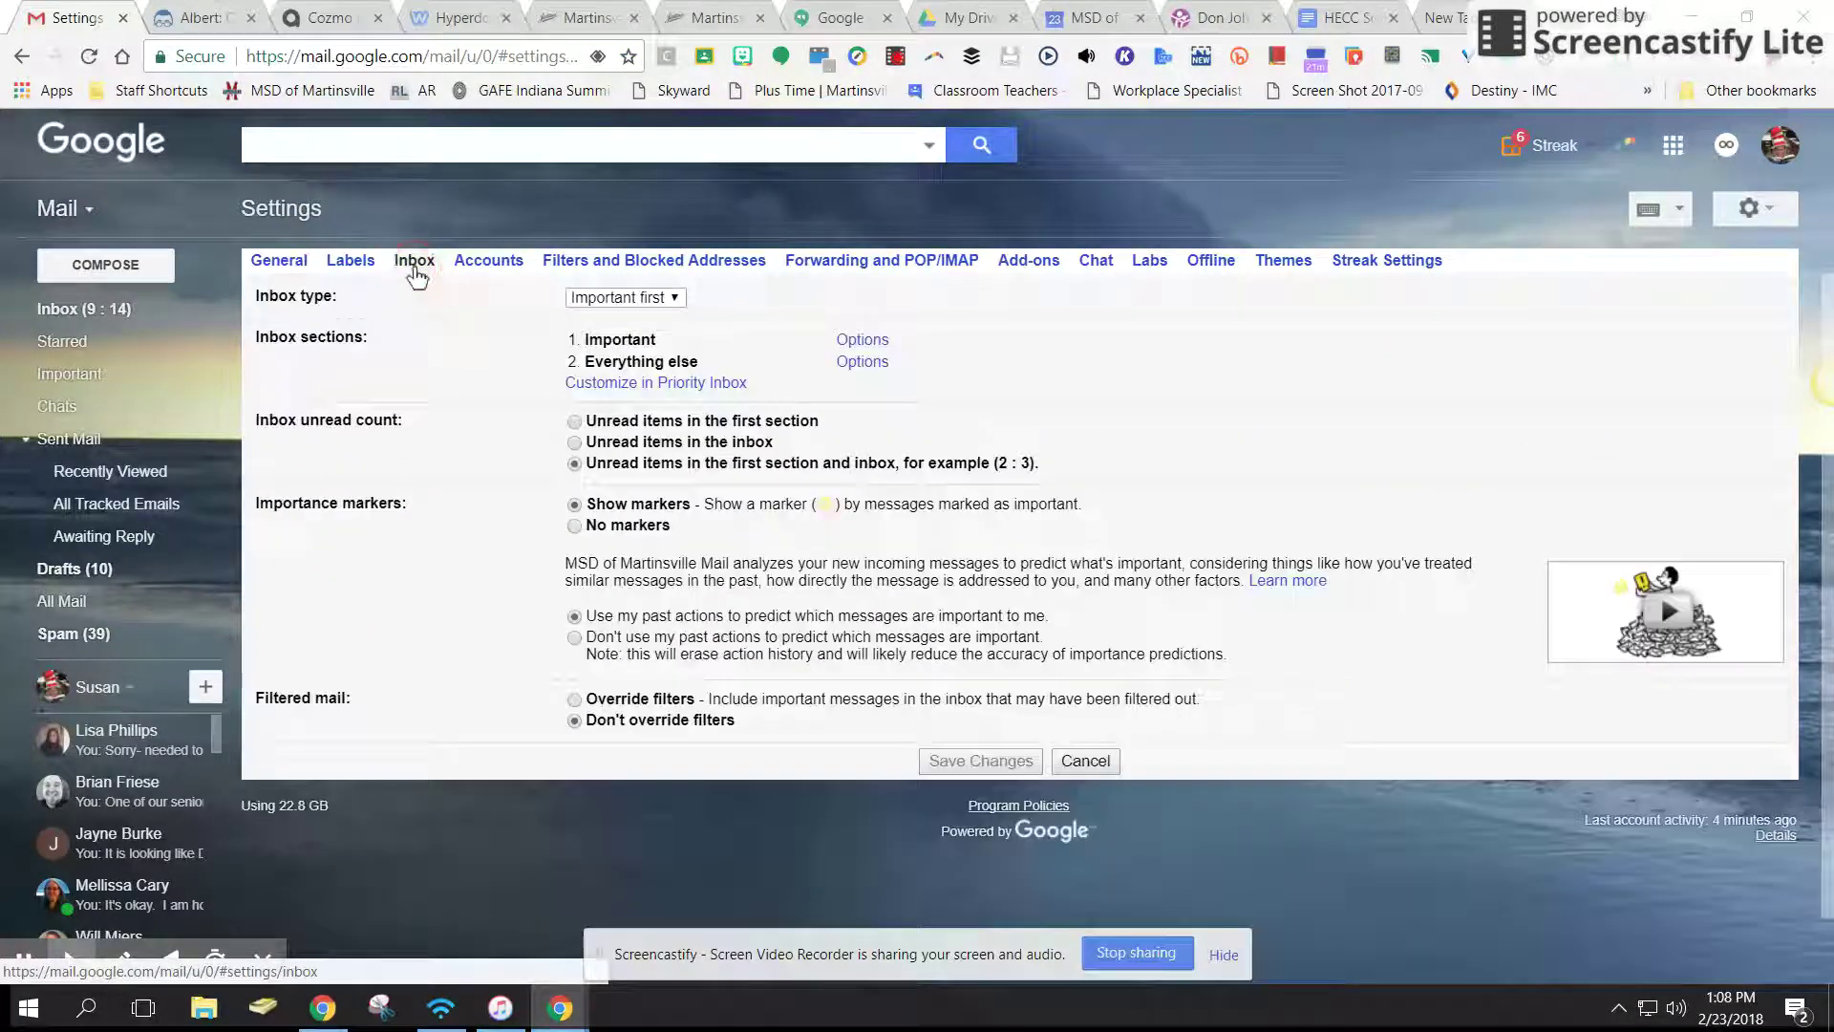
pyautogui.click(676, 297)
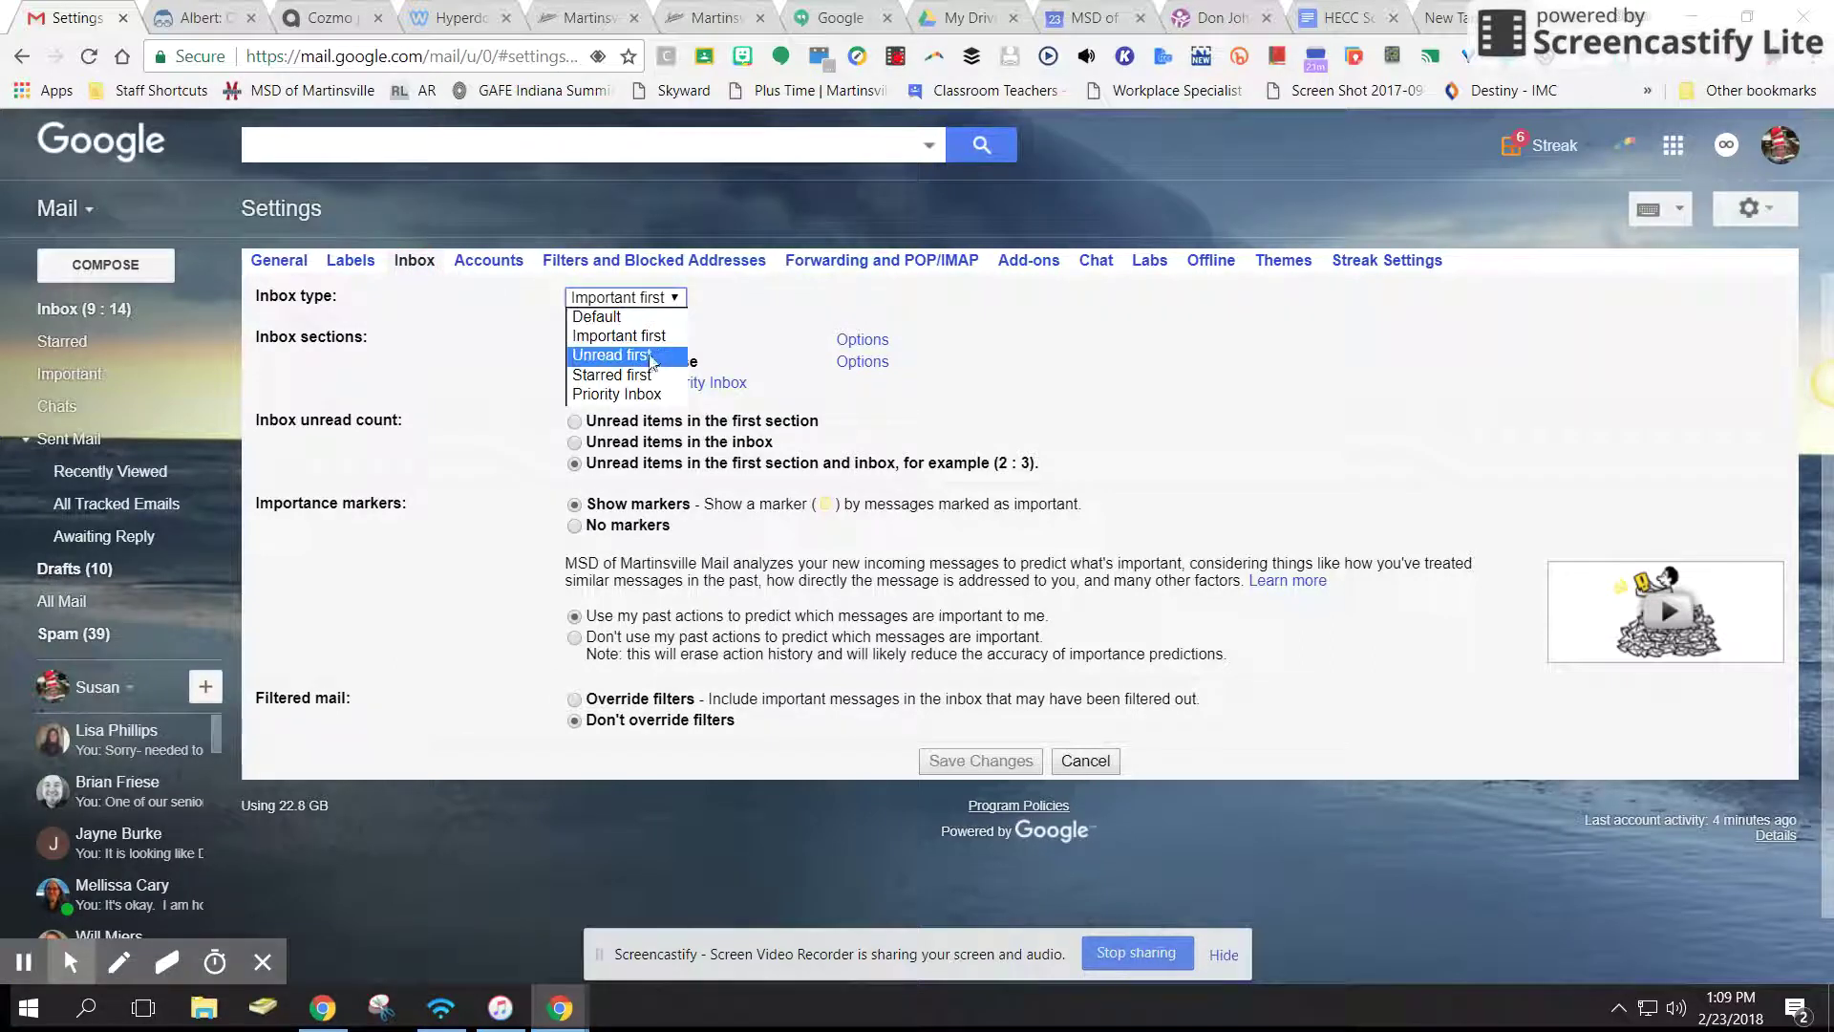
pyautogui.click(651, 357)
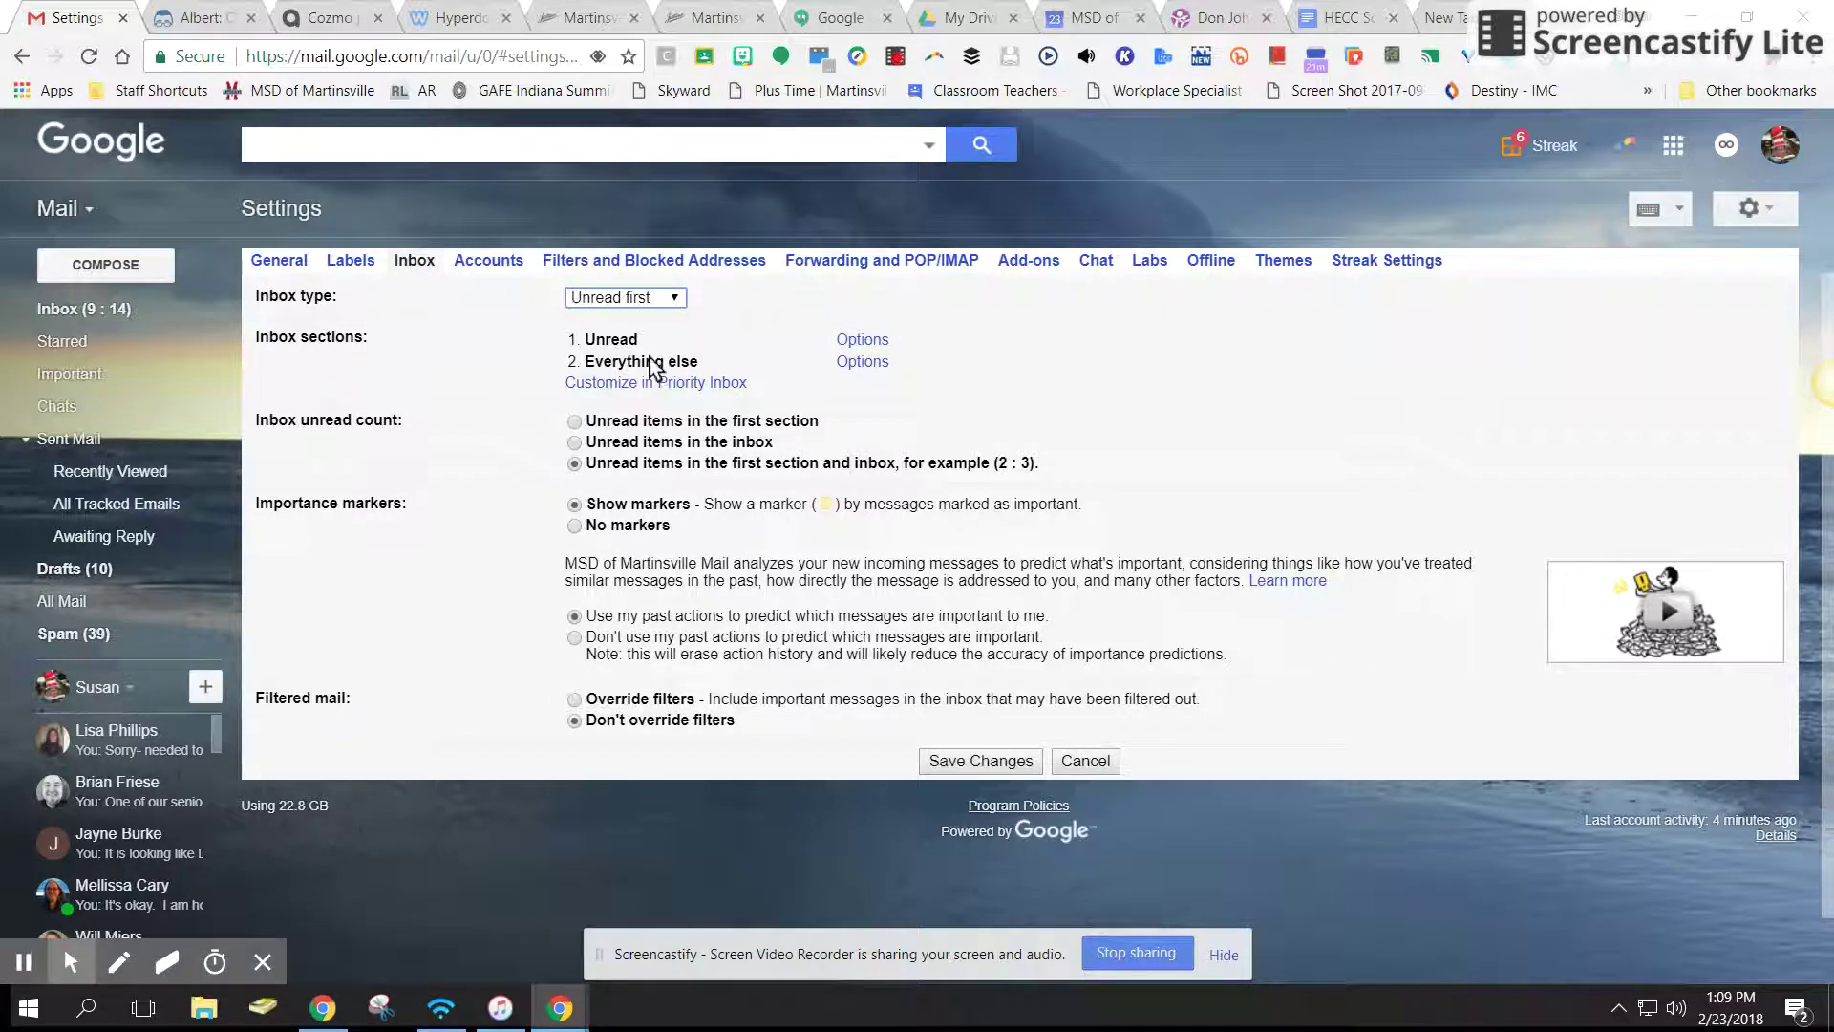
pyautogui.click(994, 764)
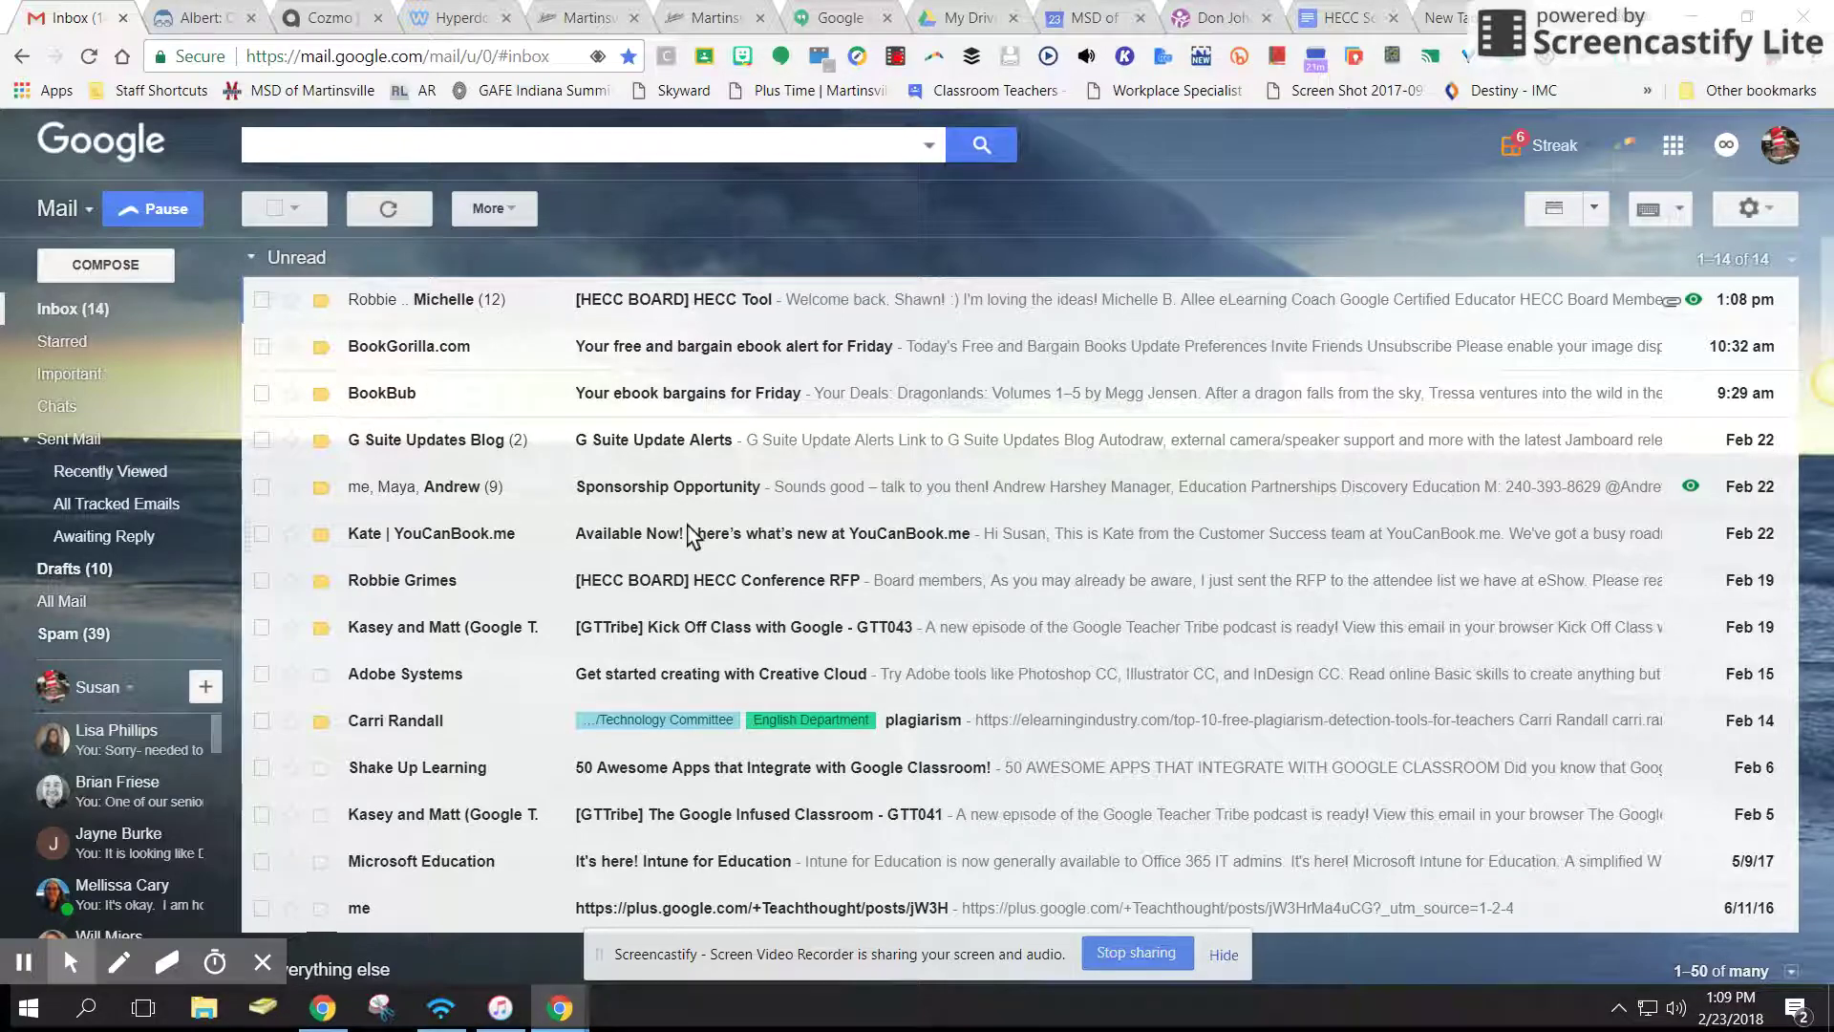
# - Scroll through the inbox to review the 14-conversation Unread section and Everything else below it
pyautogui.scroll(-5, 693, 535)
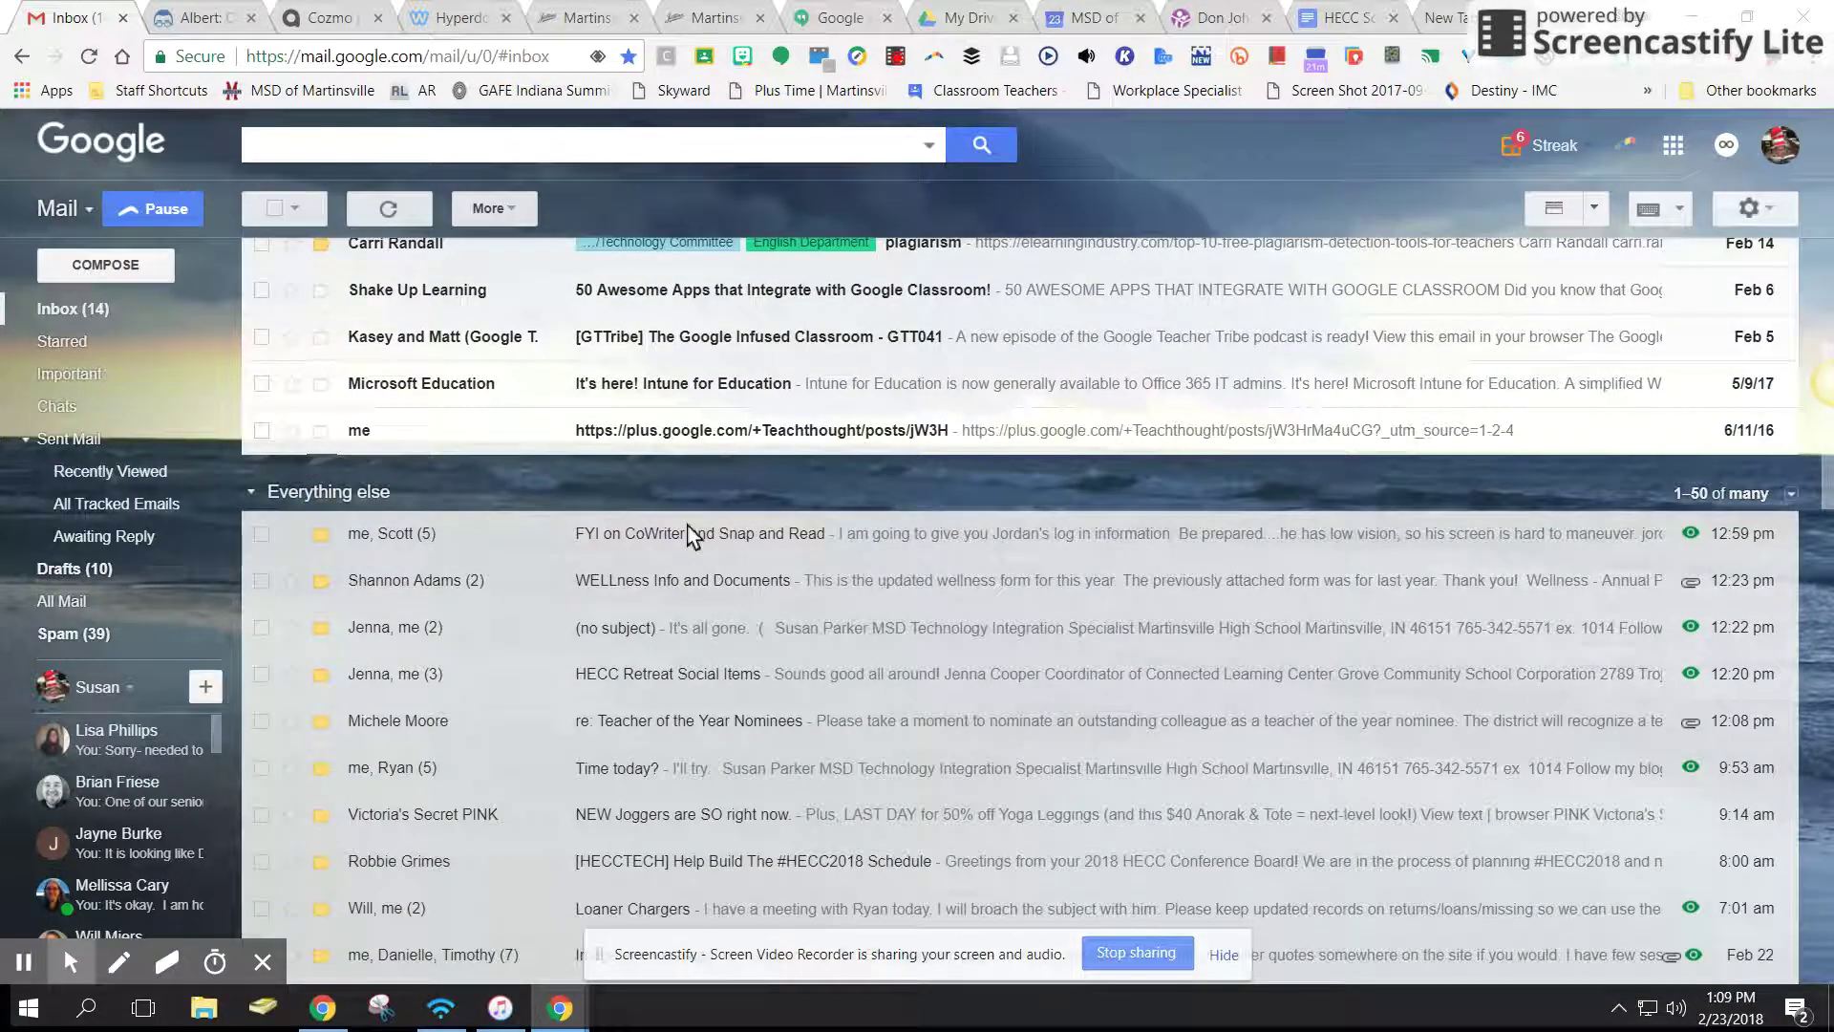
pyautogui.scroll(-5, 693, 535)
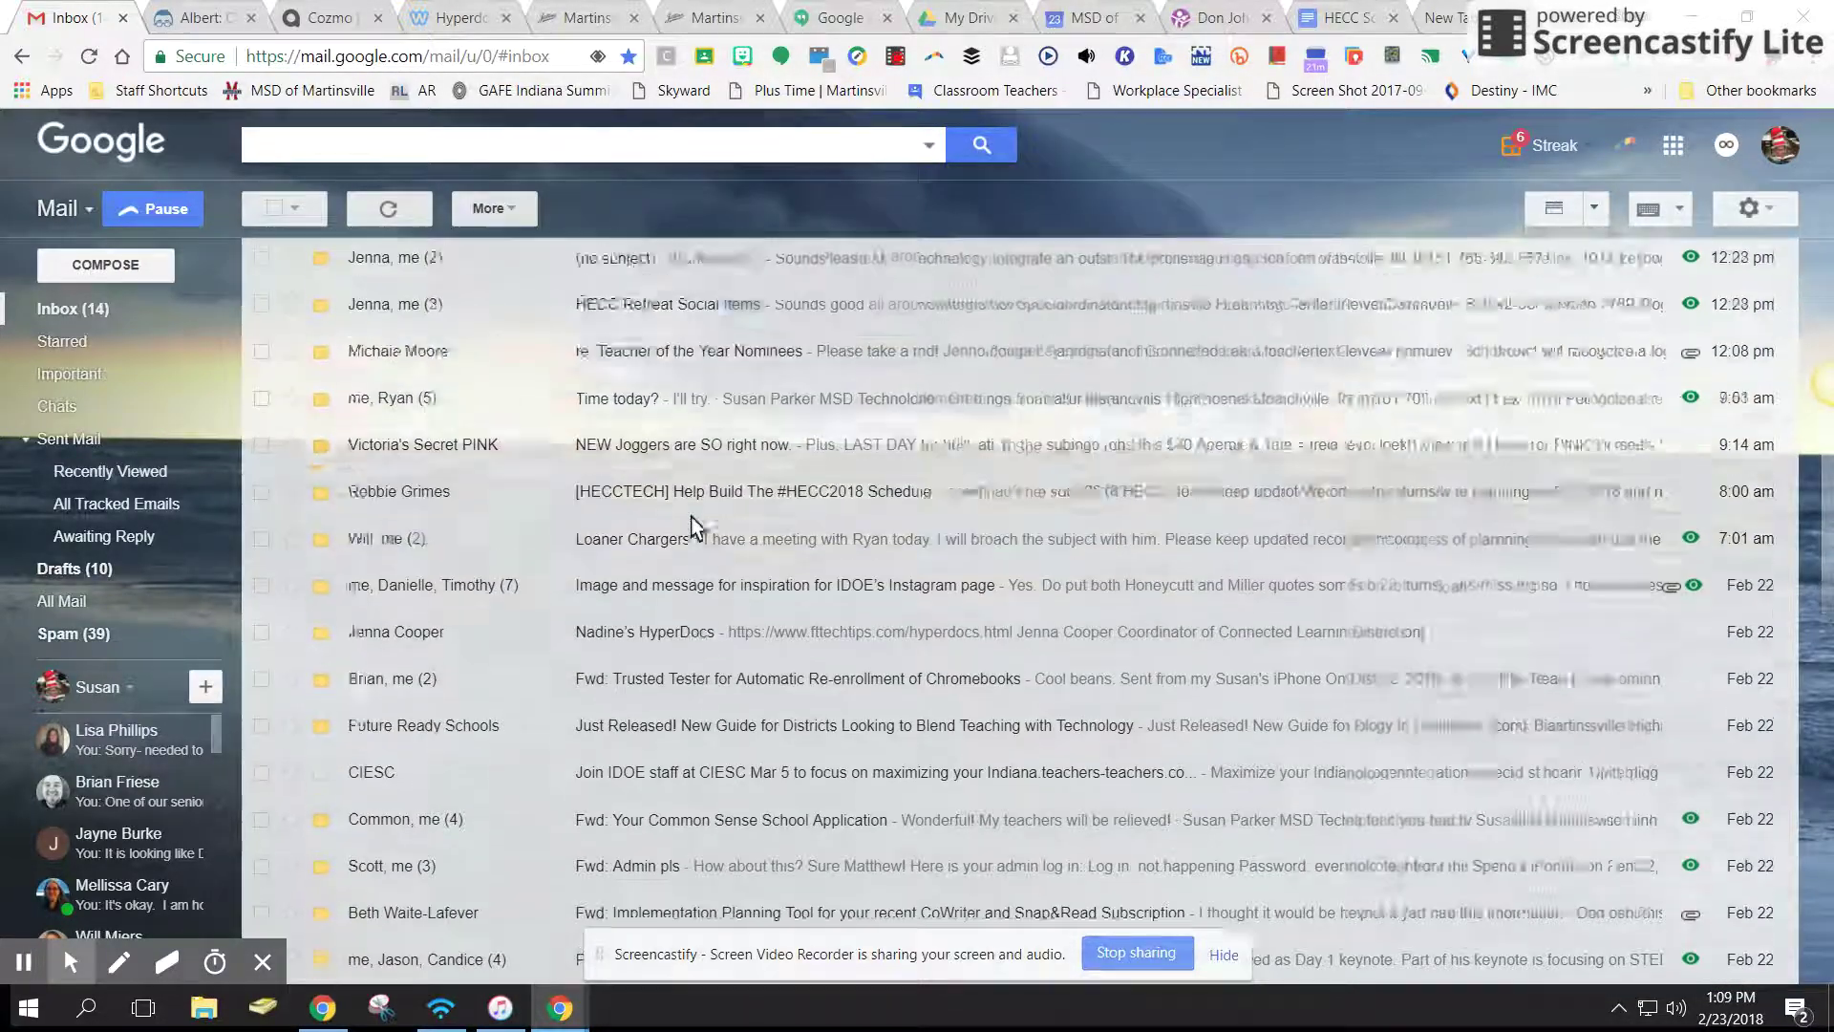
pyautogui.scroll(5, 694, 527)
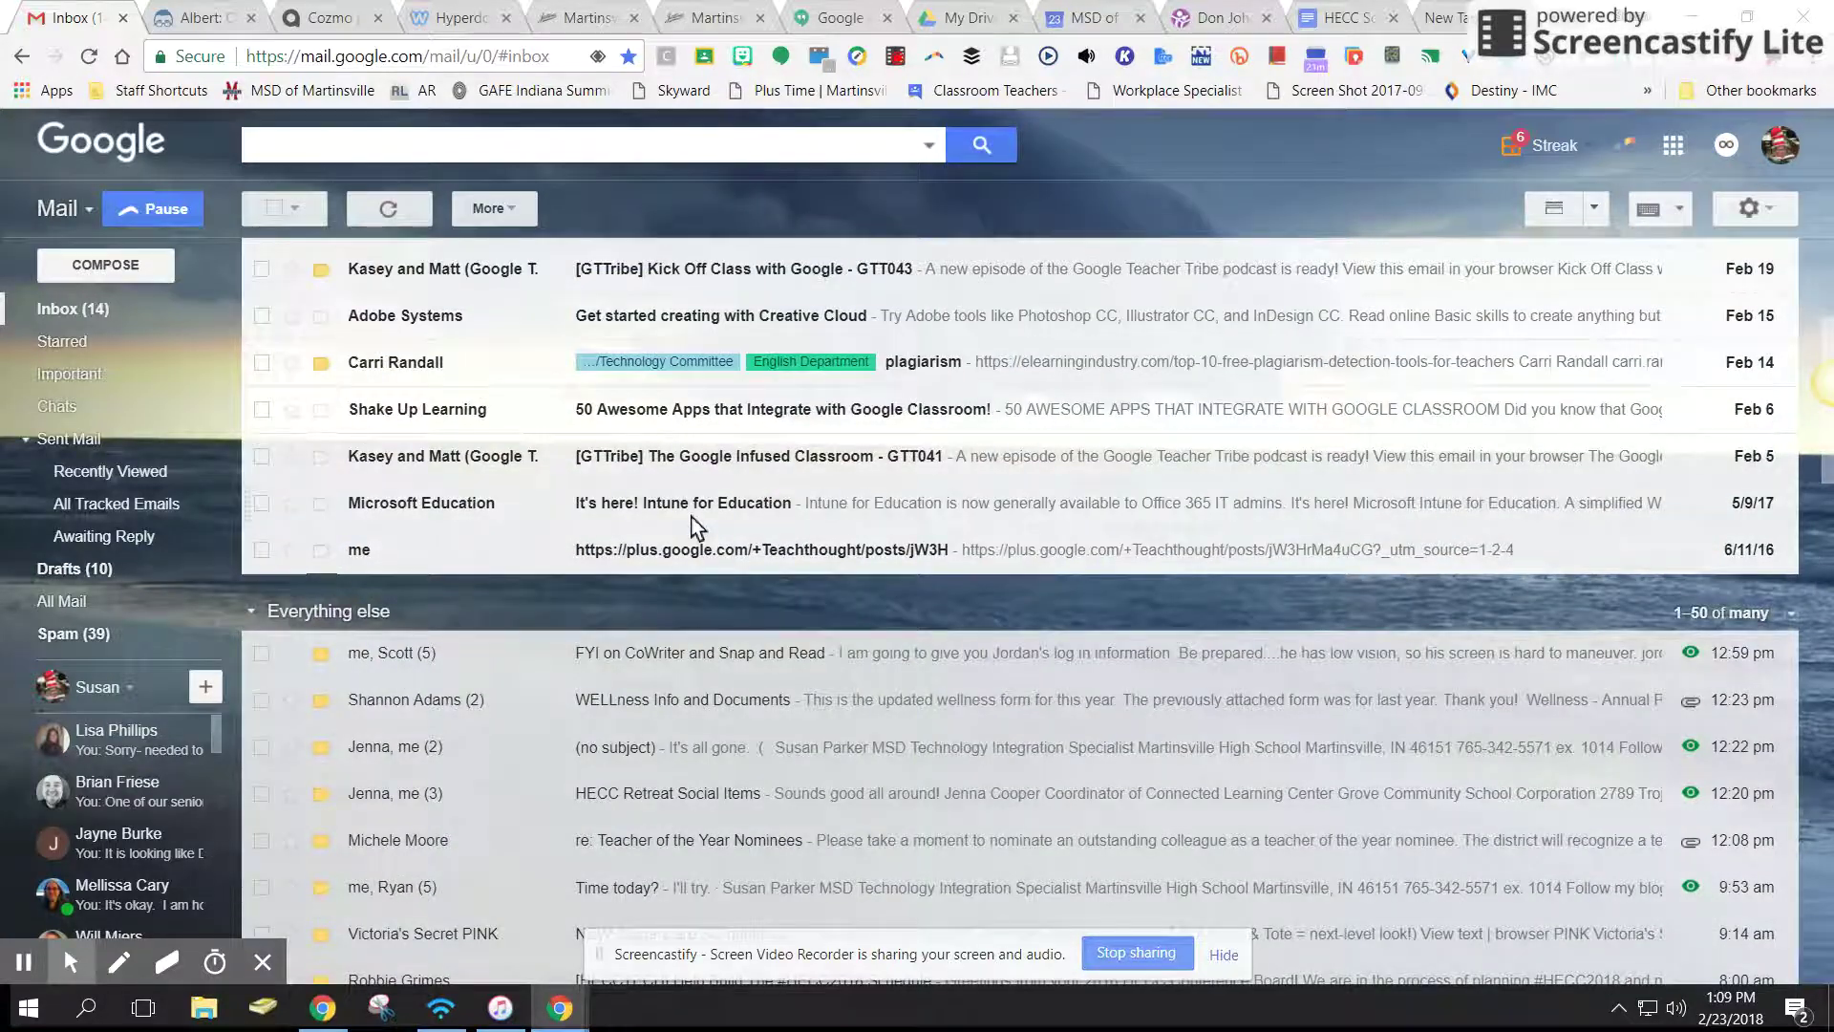
pyautogui.scroll(3, 693, 528)
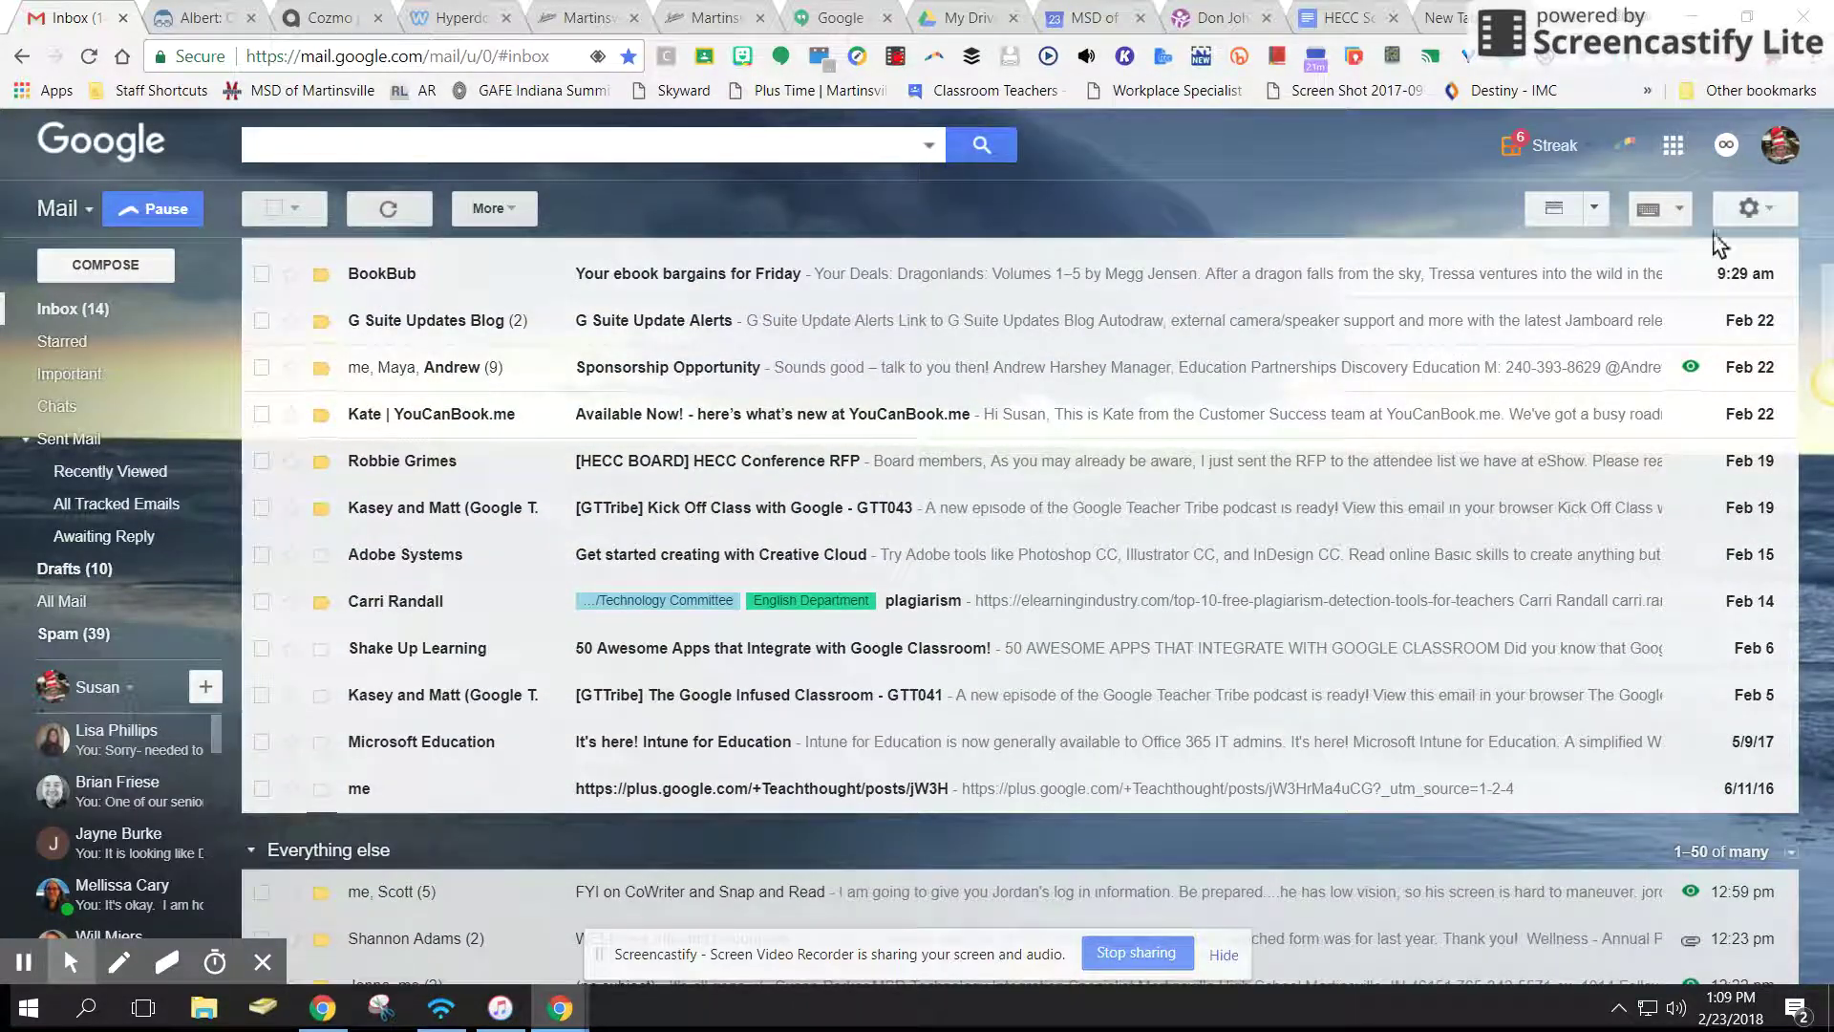
# - In Settings > Inbox, choose Starred first as the inbox type and save changes
pyautogui.click(1756, 208)
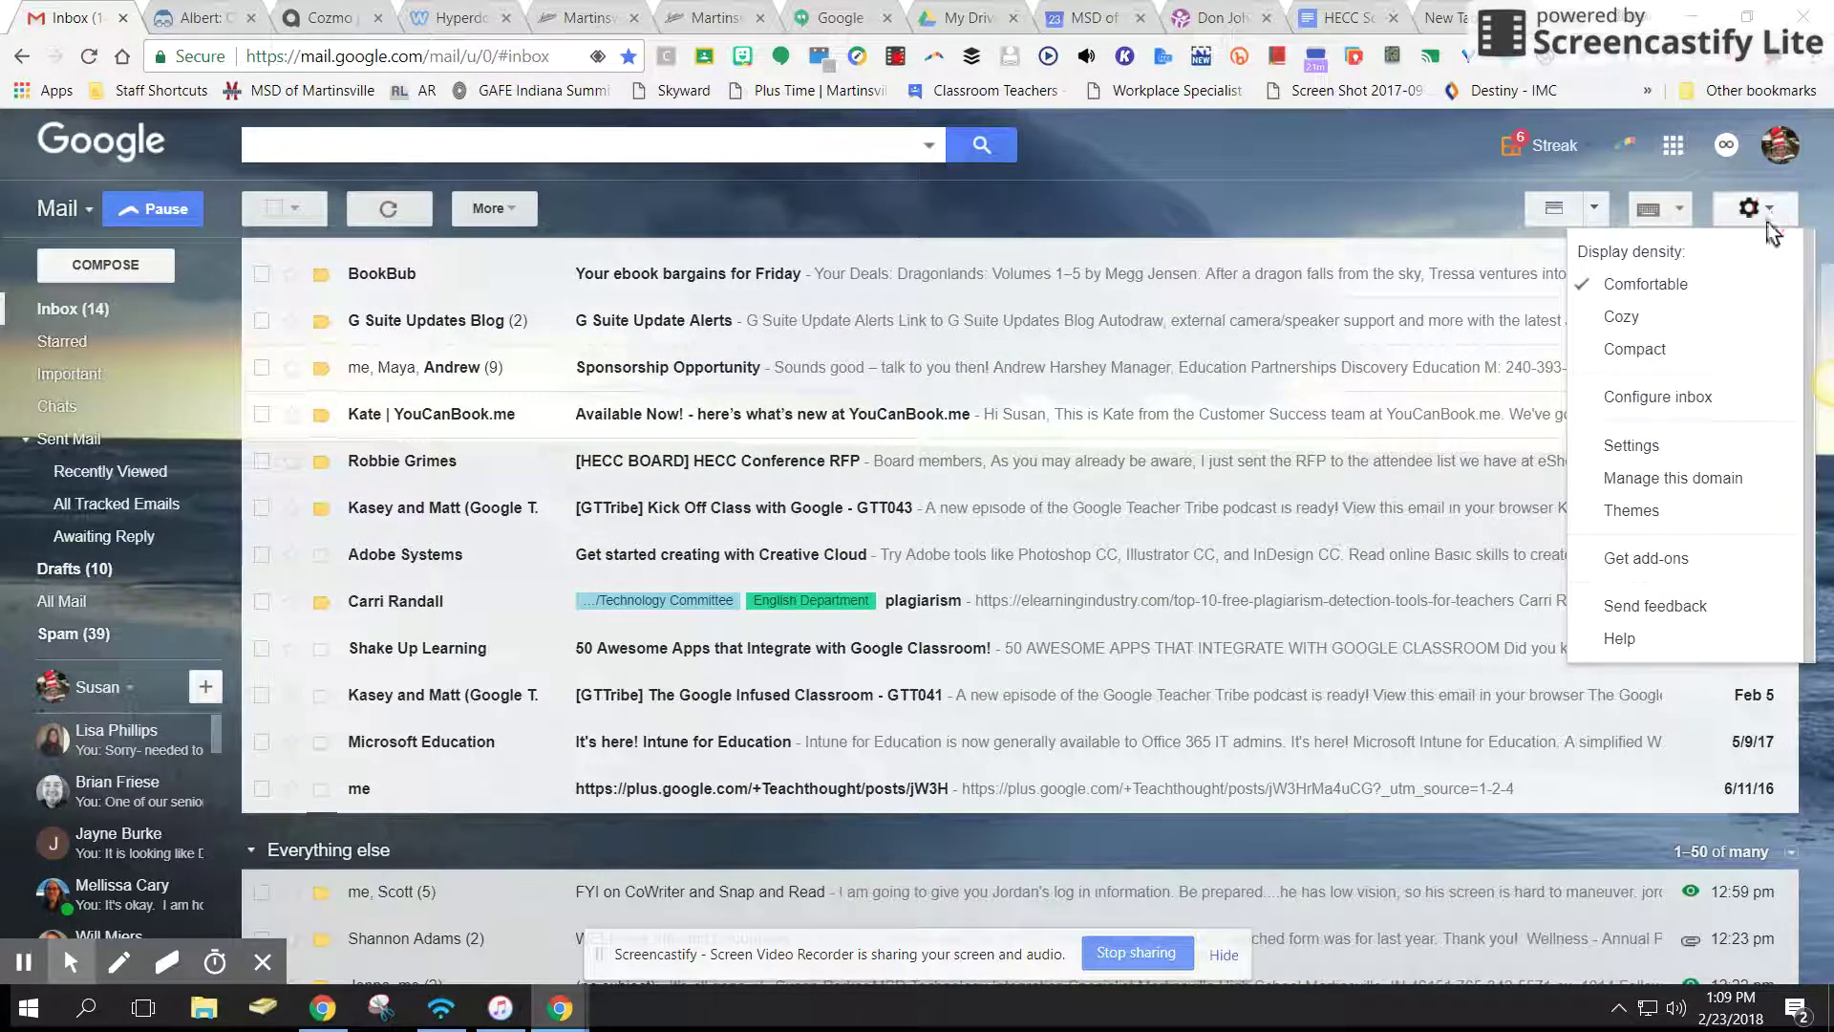
pyautogui.click(1633, 449)
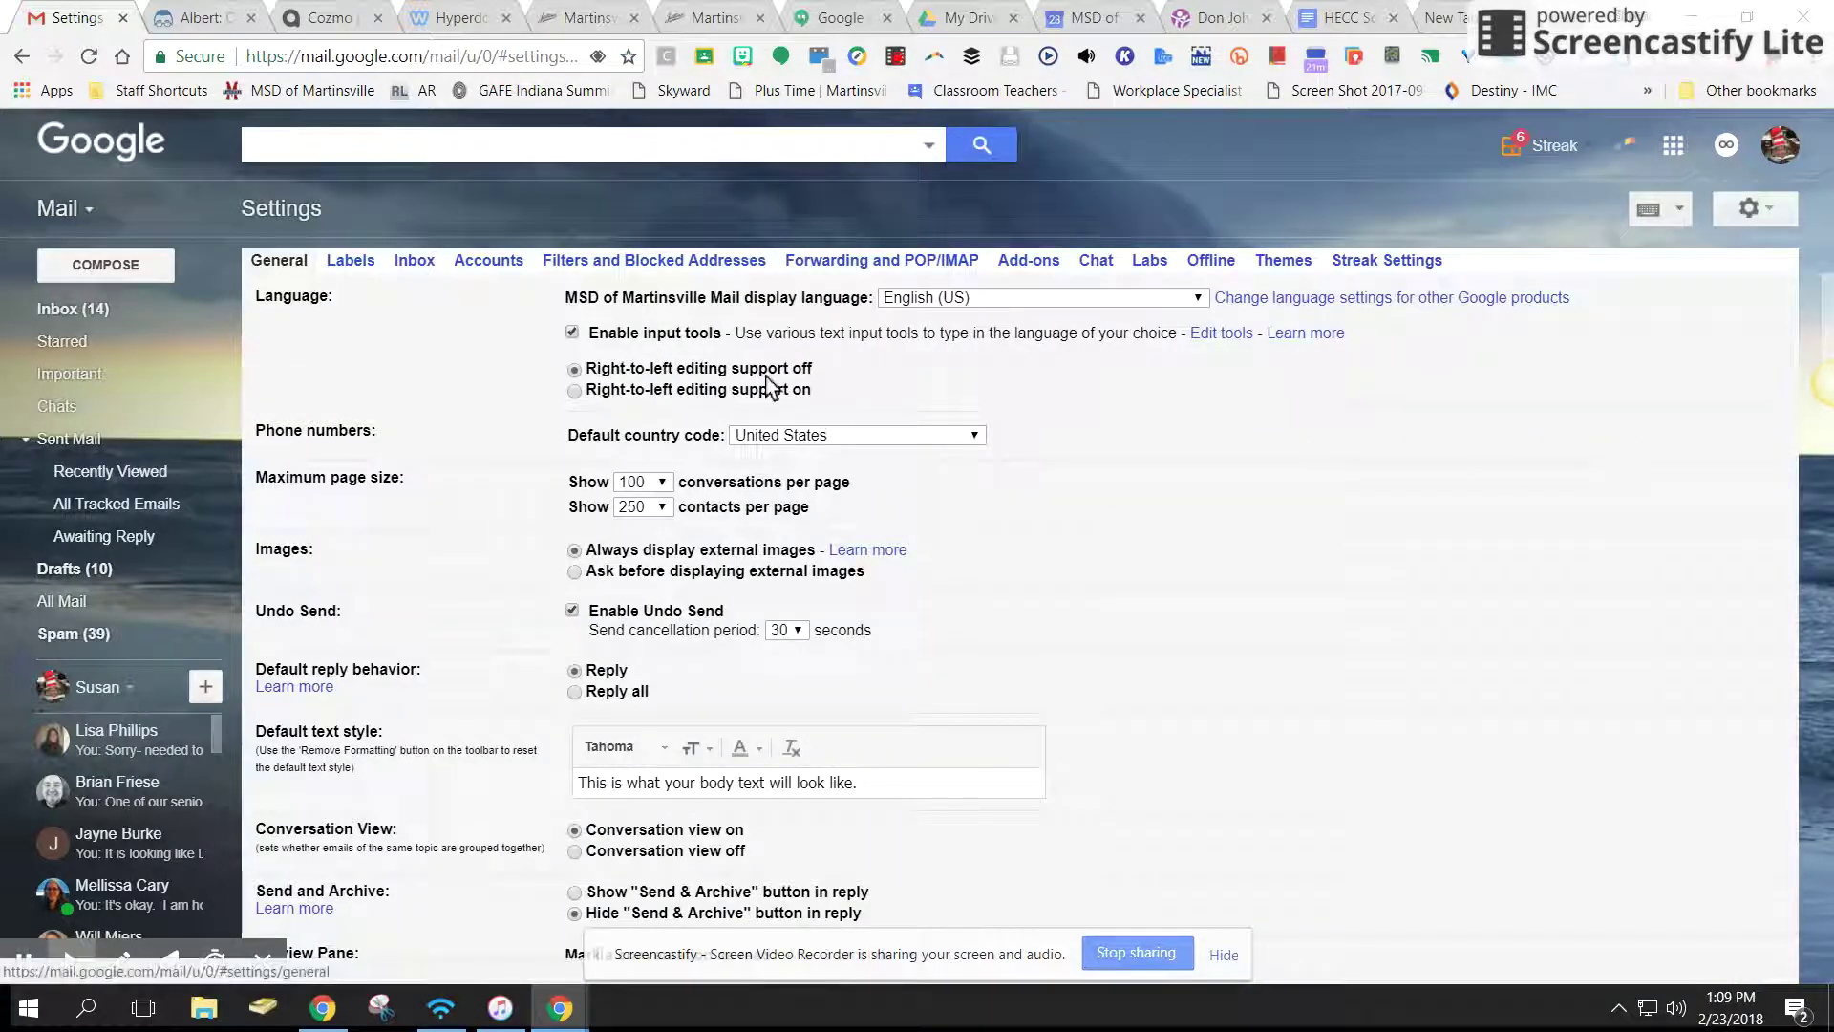
pyautogui.click(413, 260)
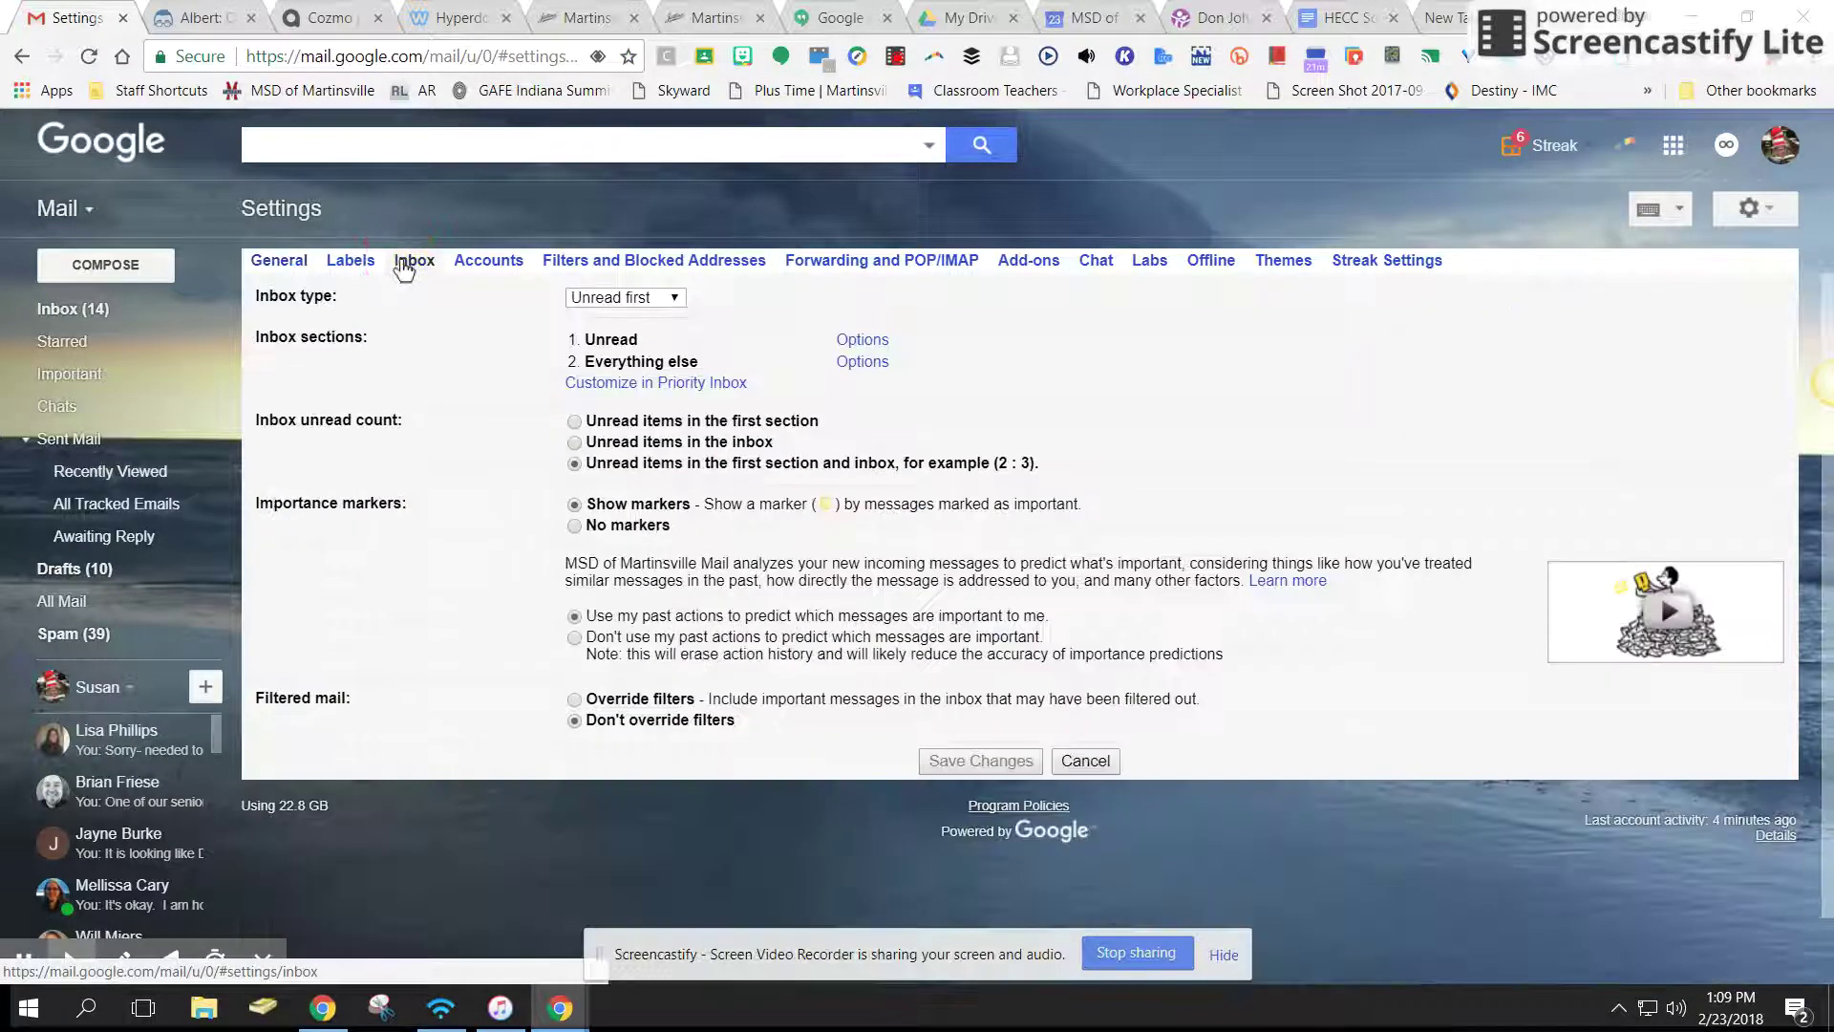
pyautogui.click(676, 302)
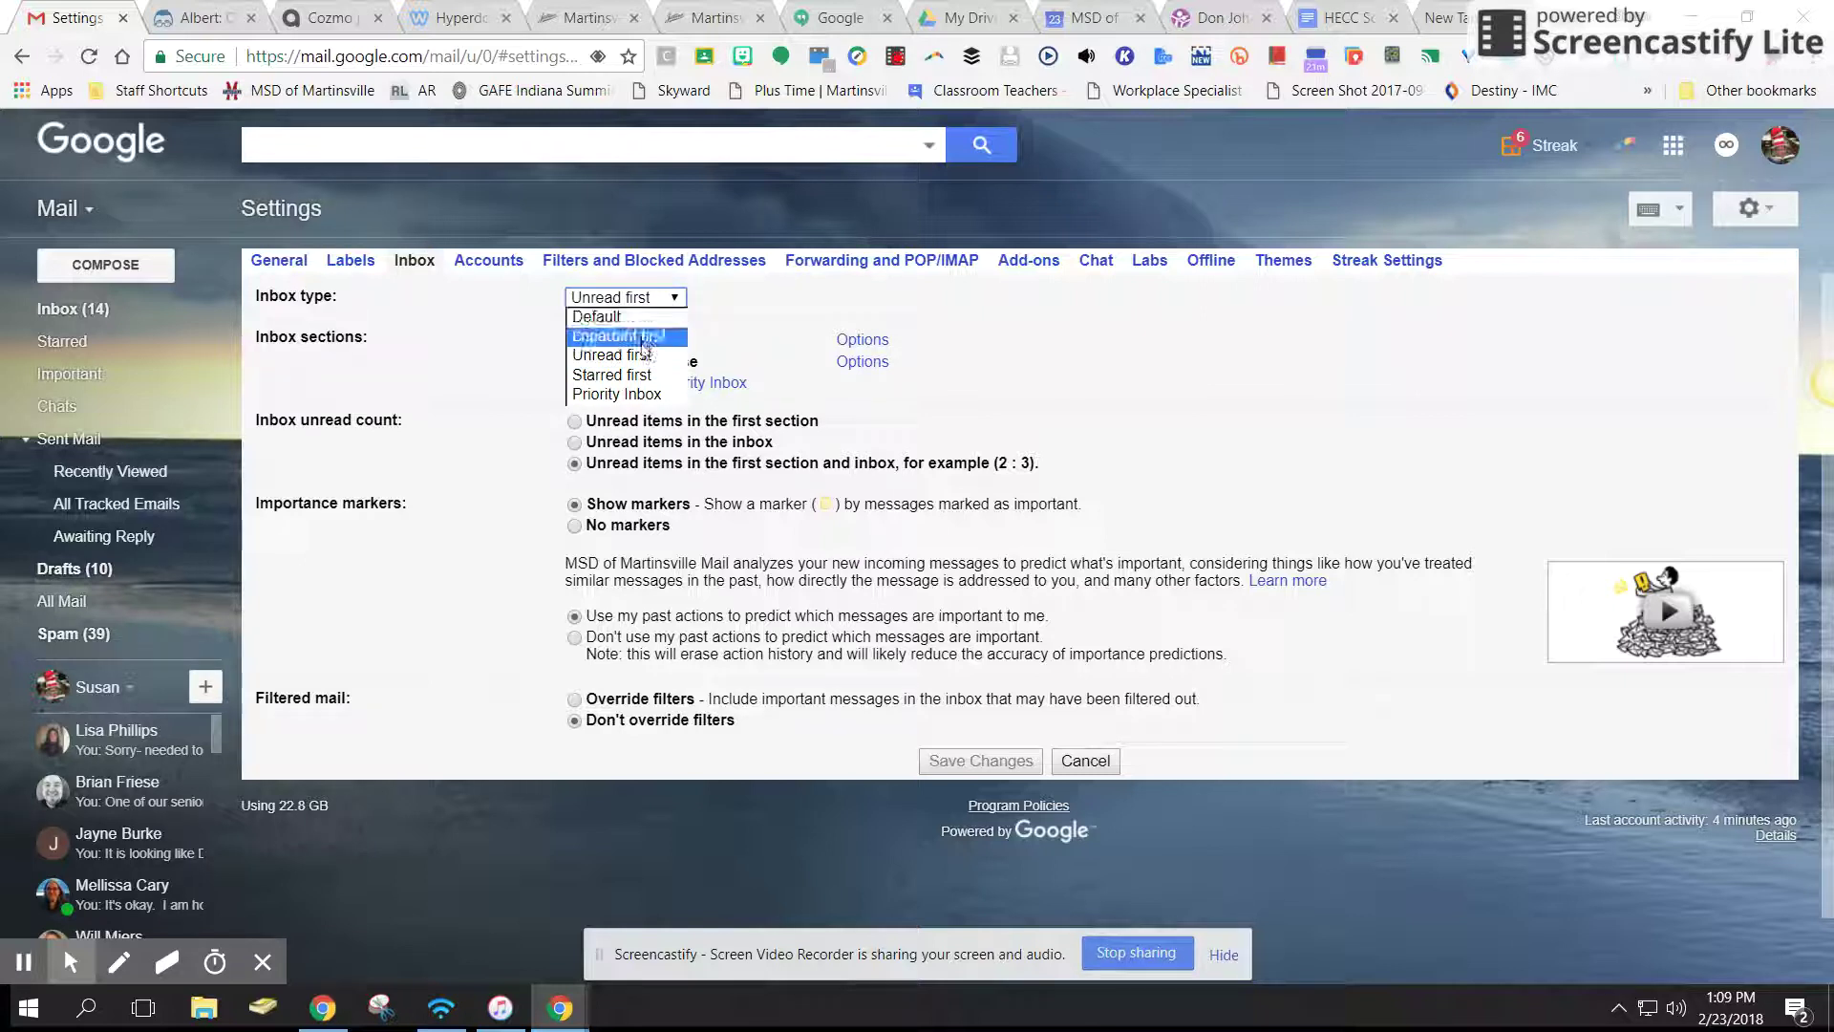
pyautogui.click(638, 375)
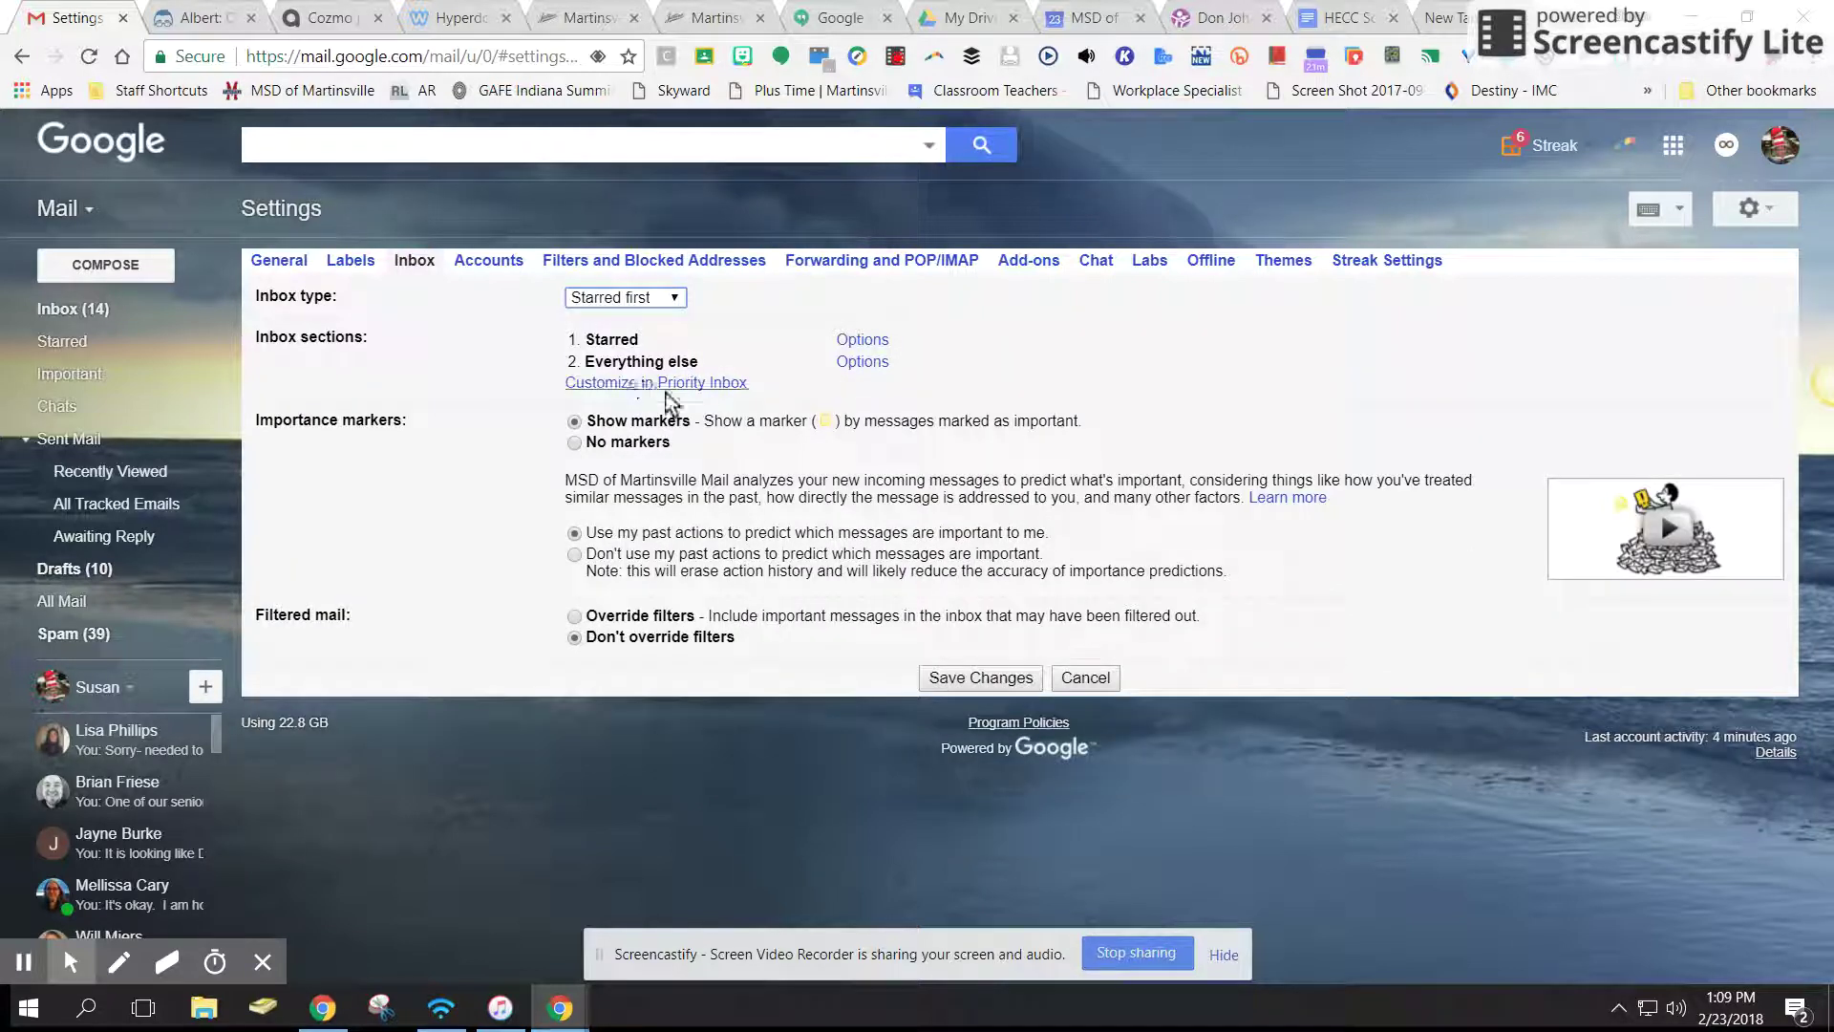
pyautogui.click(988, 674)
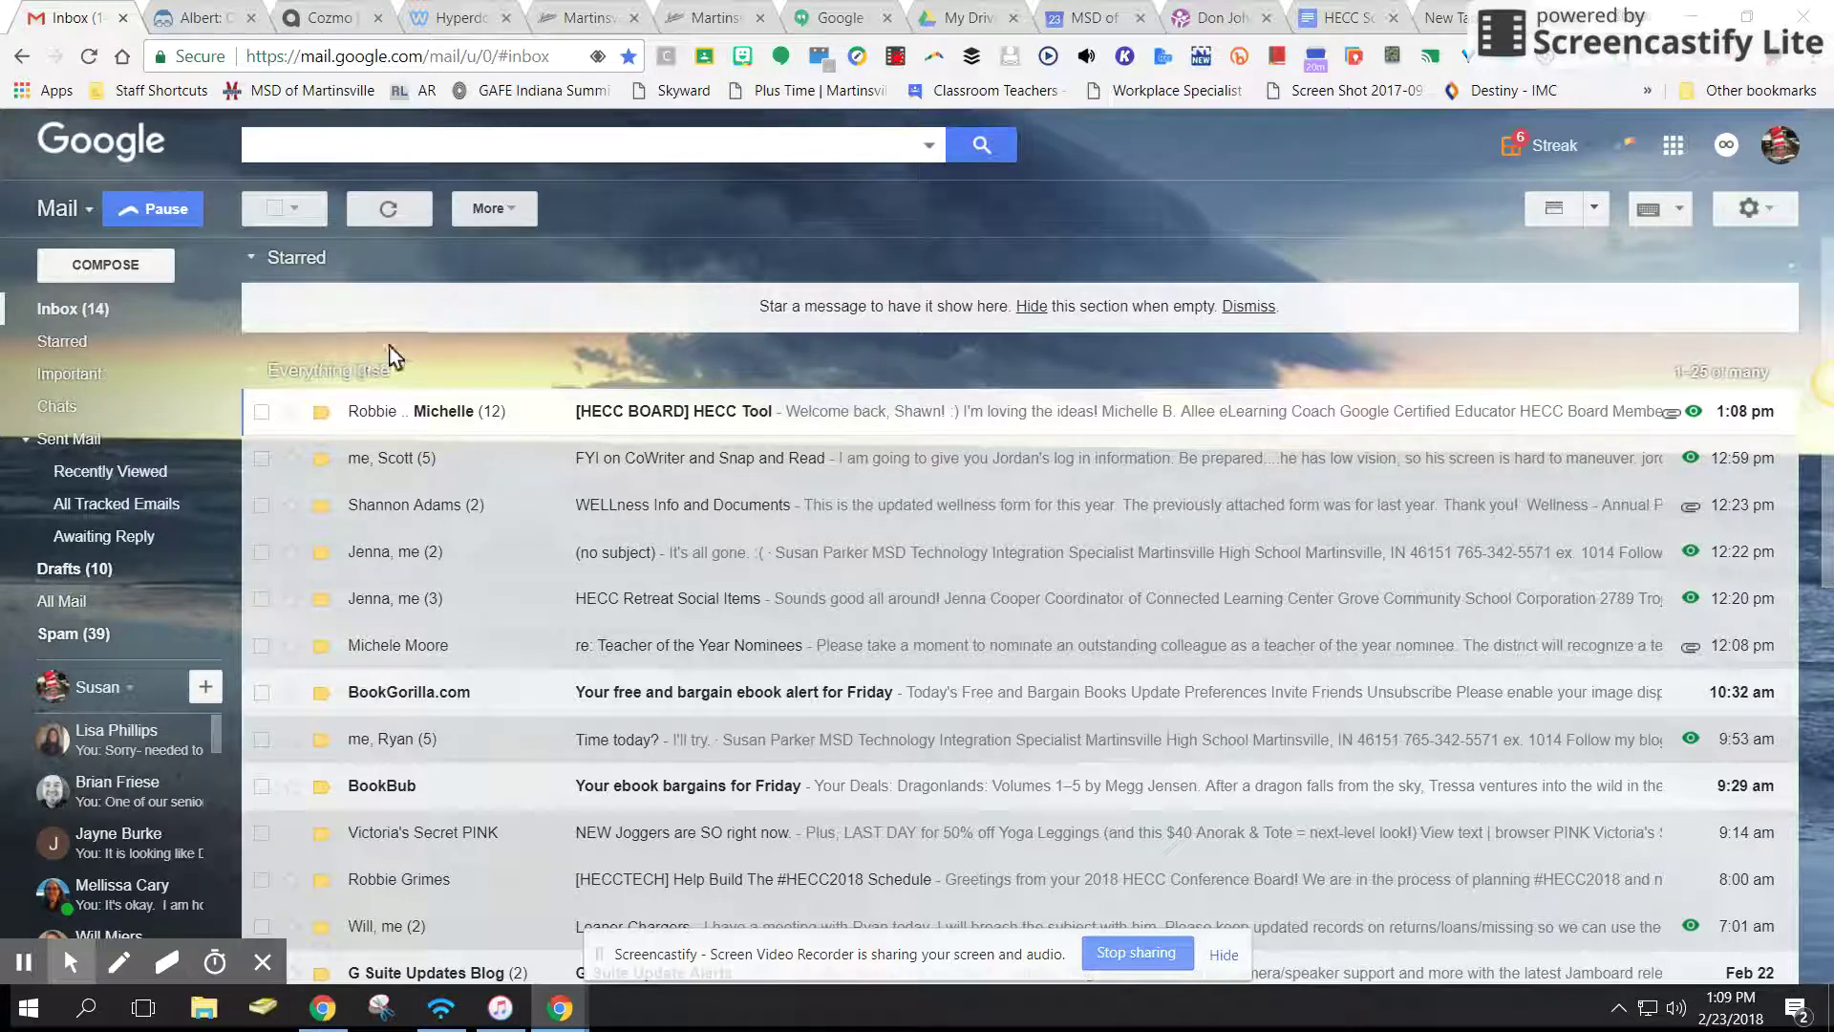
pyautogui.click(1767, 210)
# - Select Priority Inbox as the inbox type on the Inbox settings tab and save changes
pyautogui.click(1630, 449)
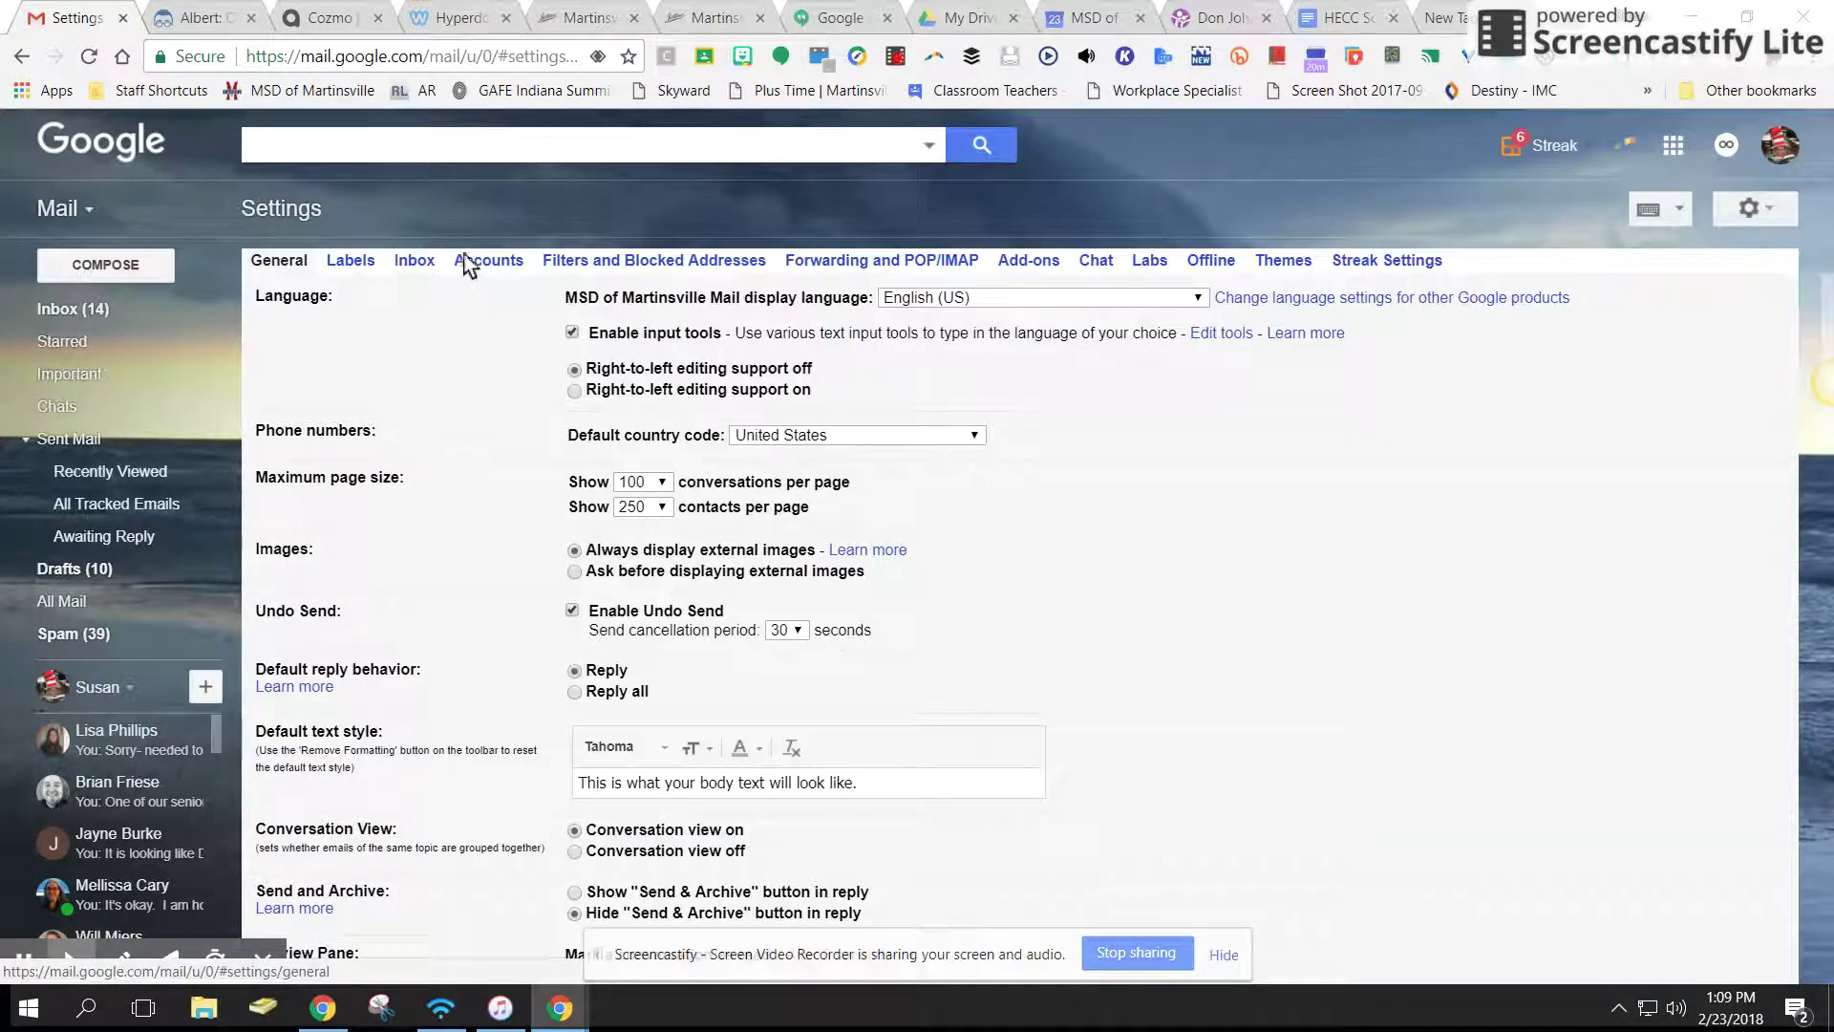
pyautogui.click(417, 264)
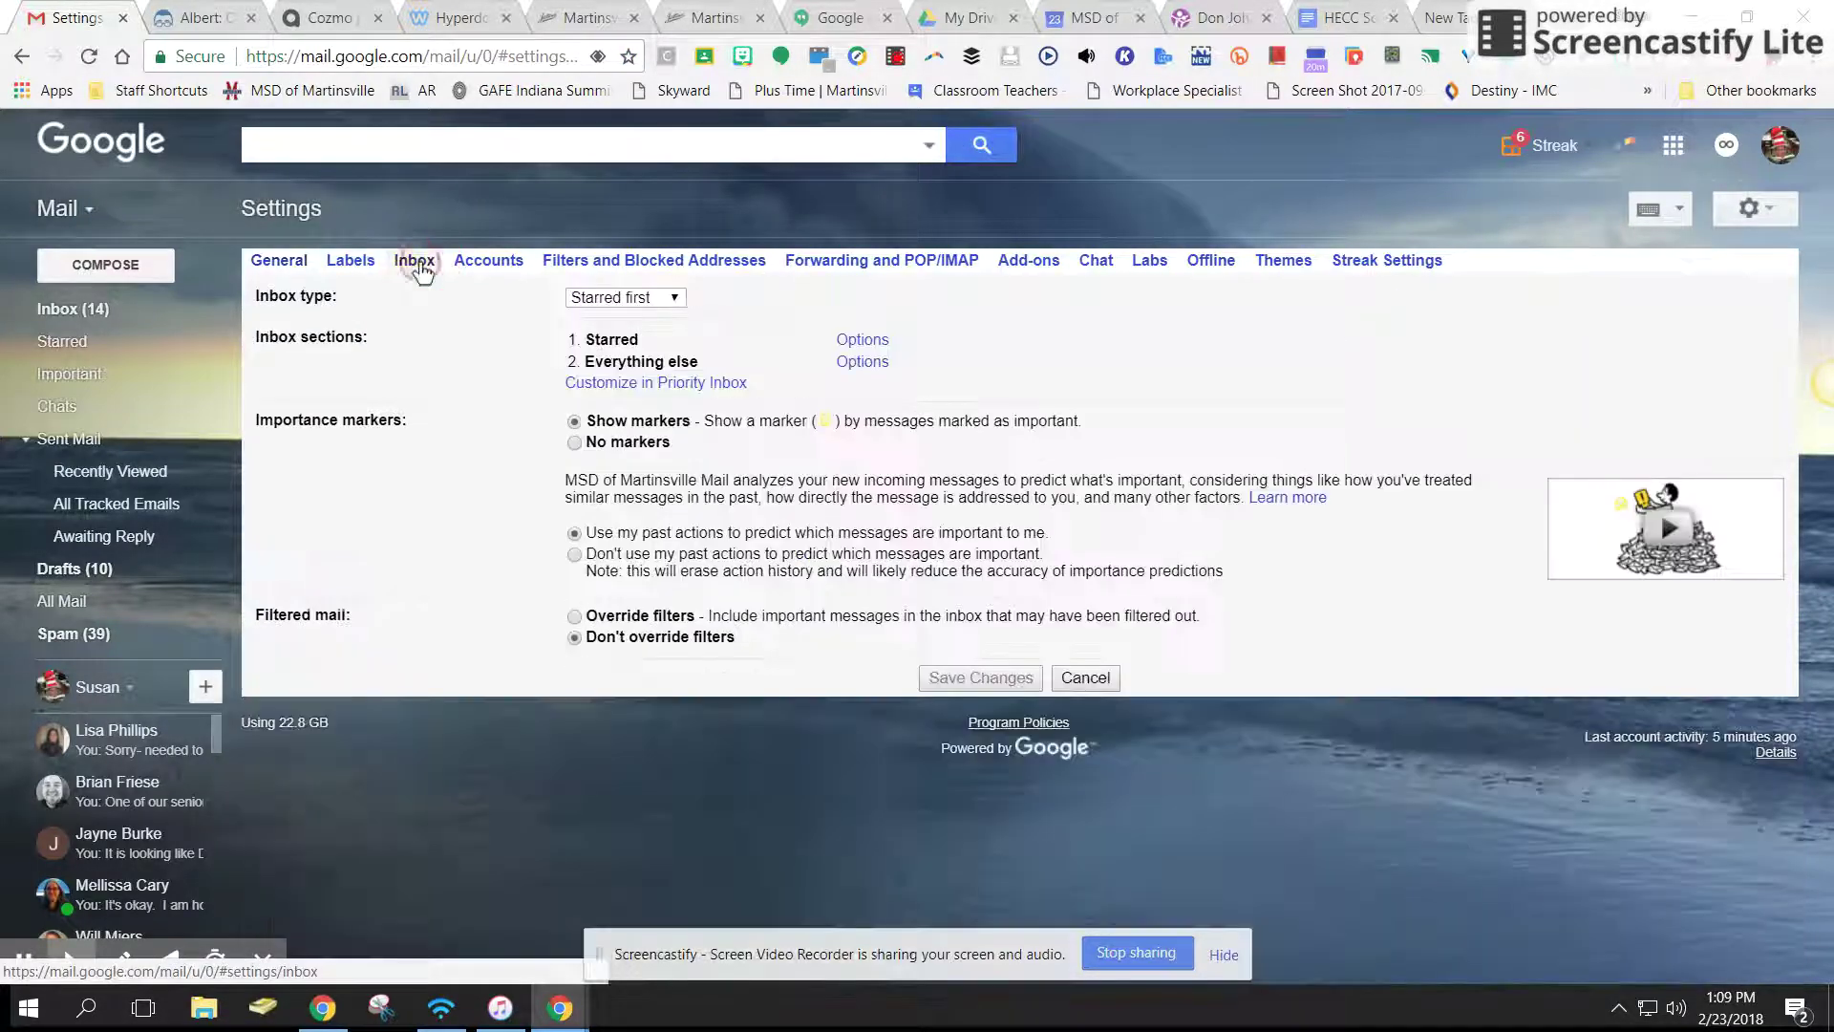
pyautogui.click(649, 298)
pyautogui.click(640, 396)
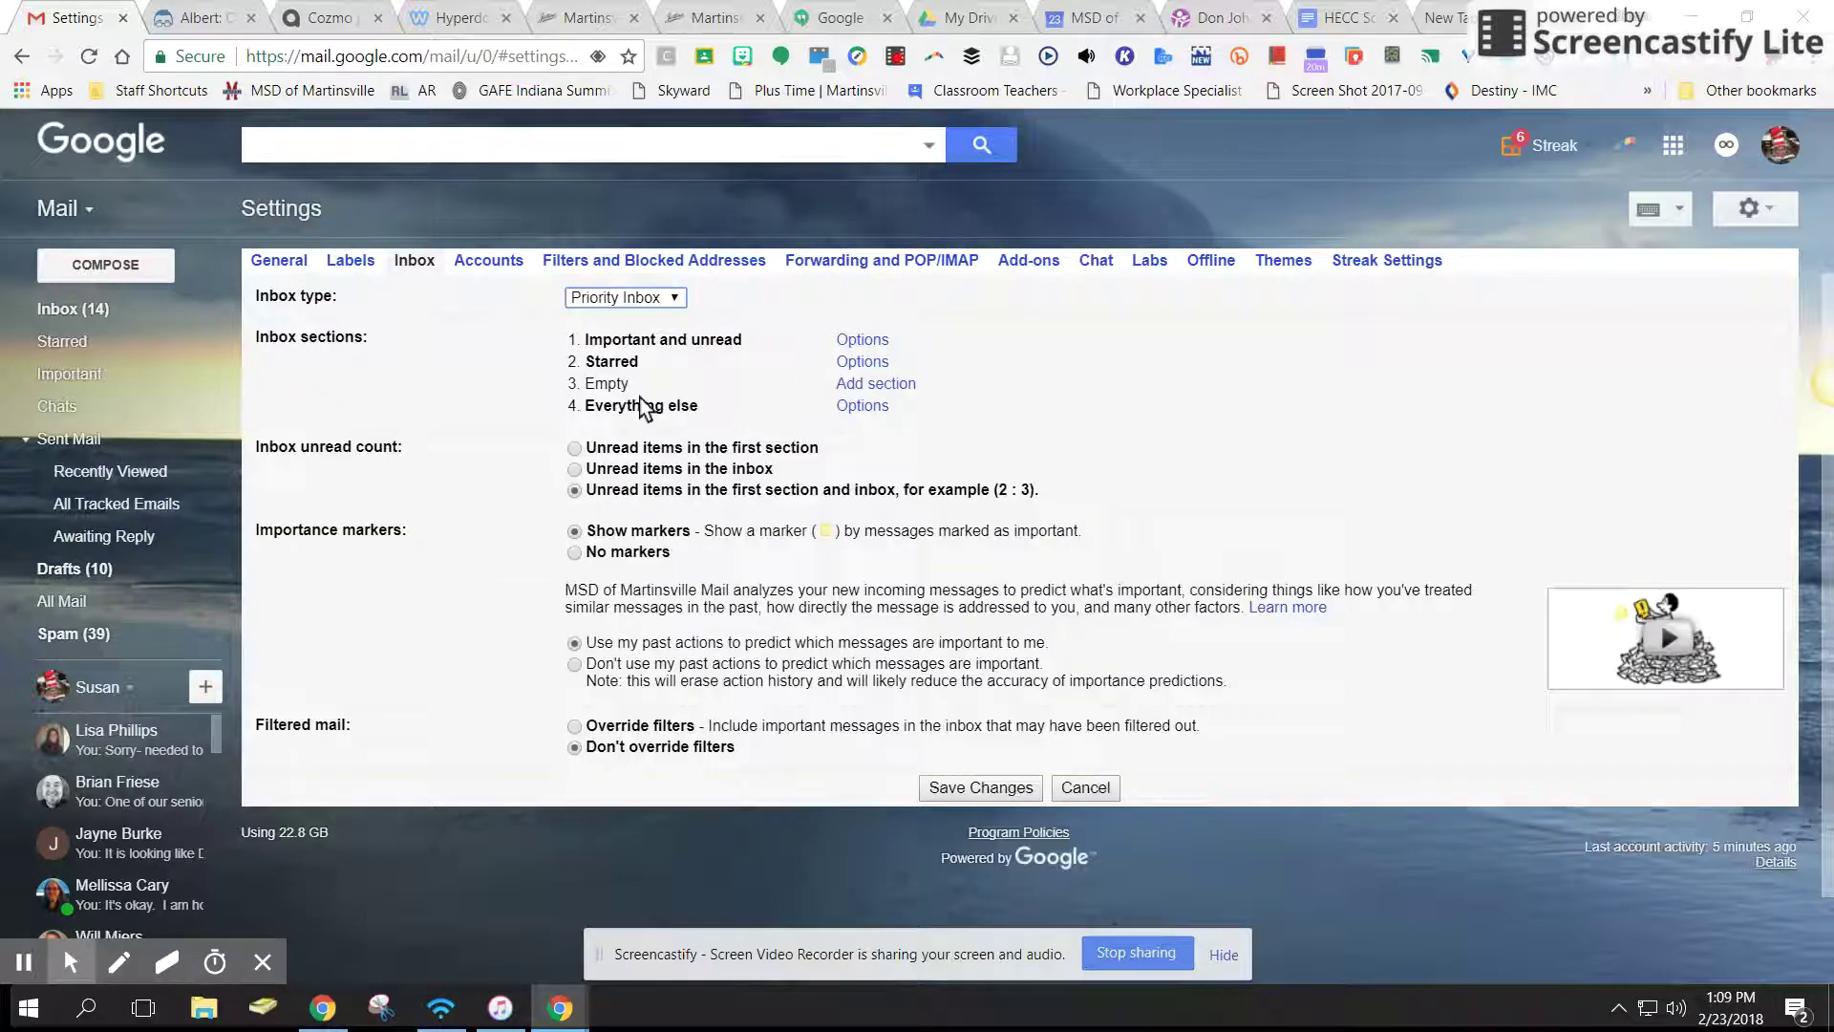
pyautogui.click(1028, 789)
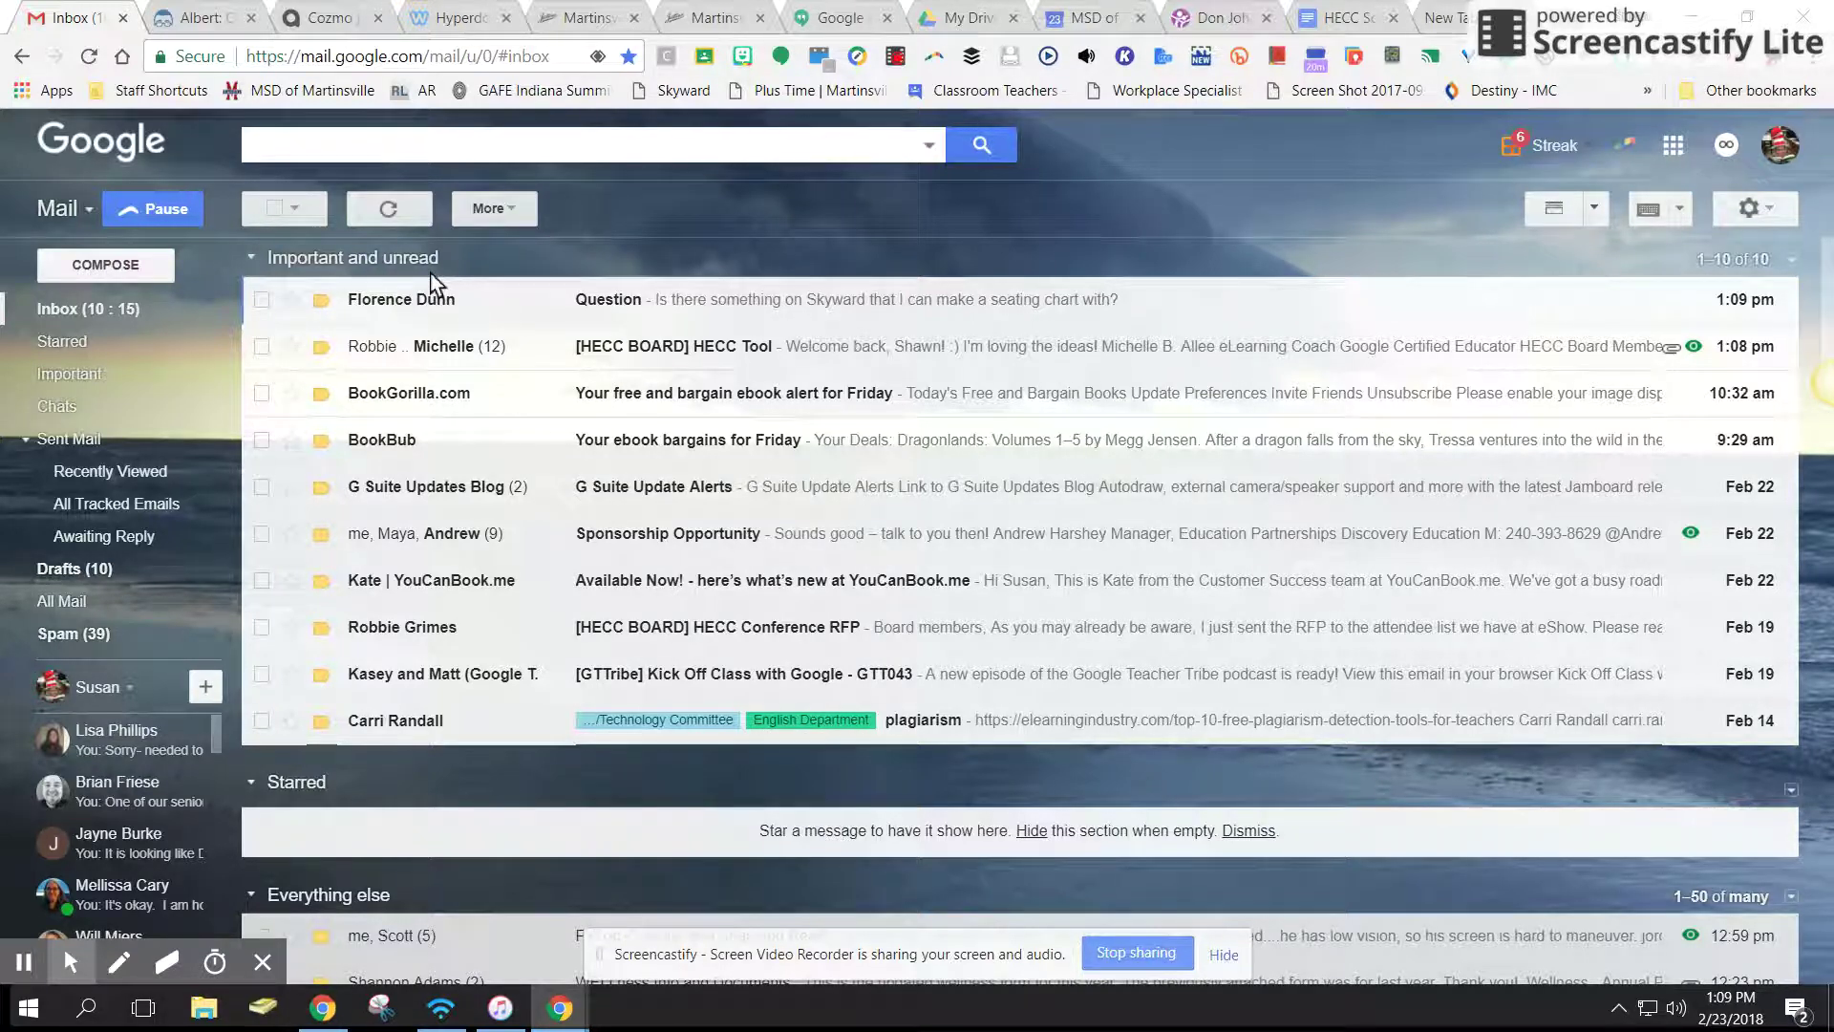
pyautogui.scroll(-5, 434, 286)
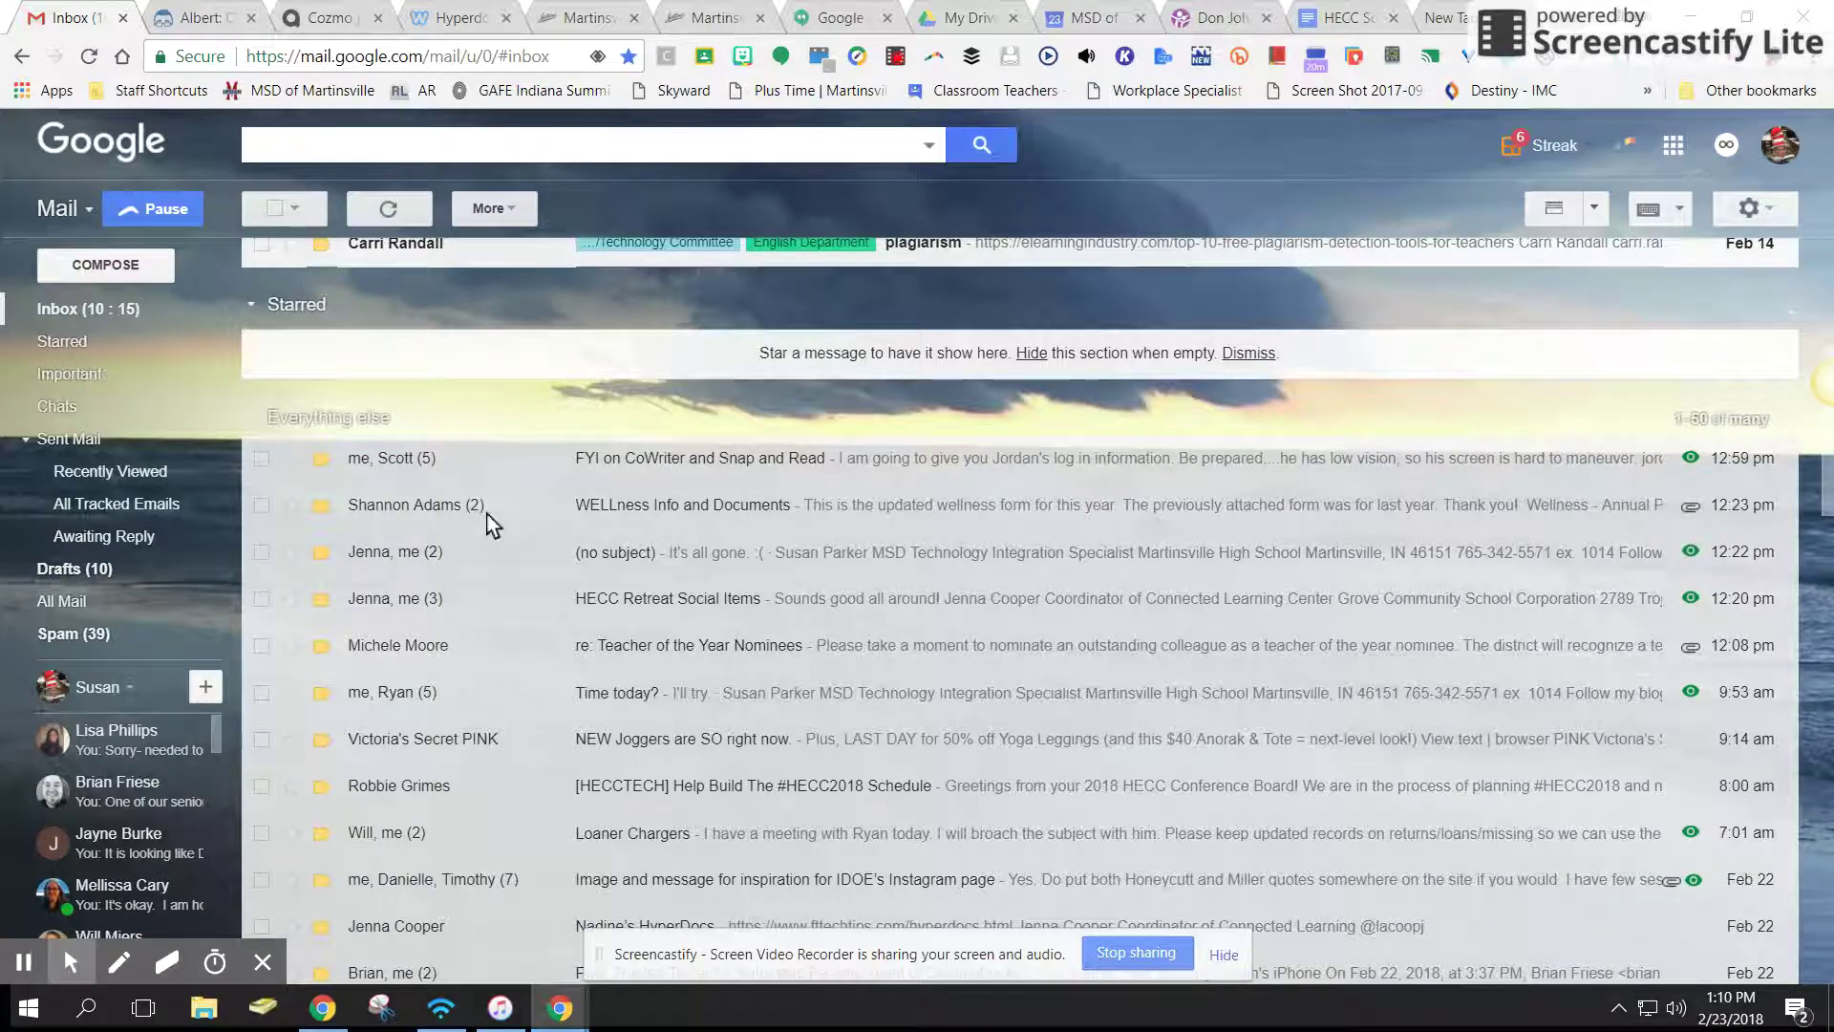
pyautogui.scroll(4, 491, 519)
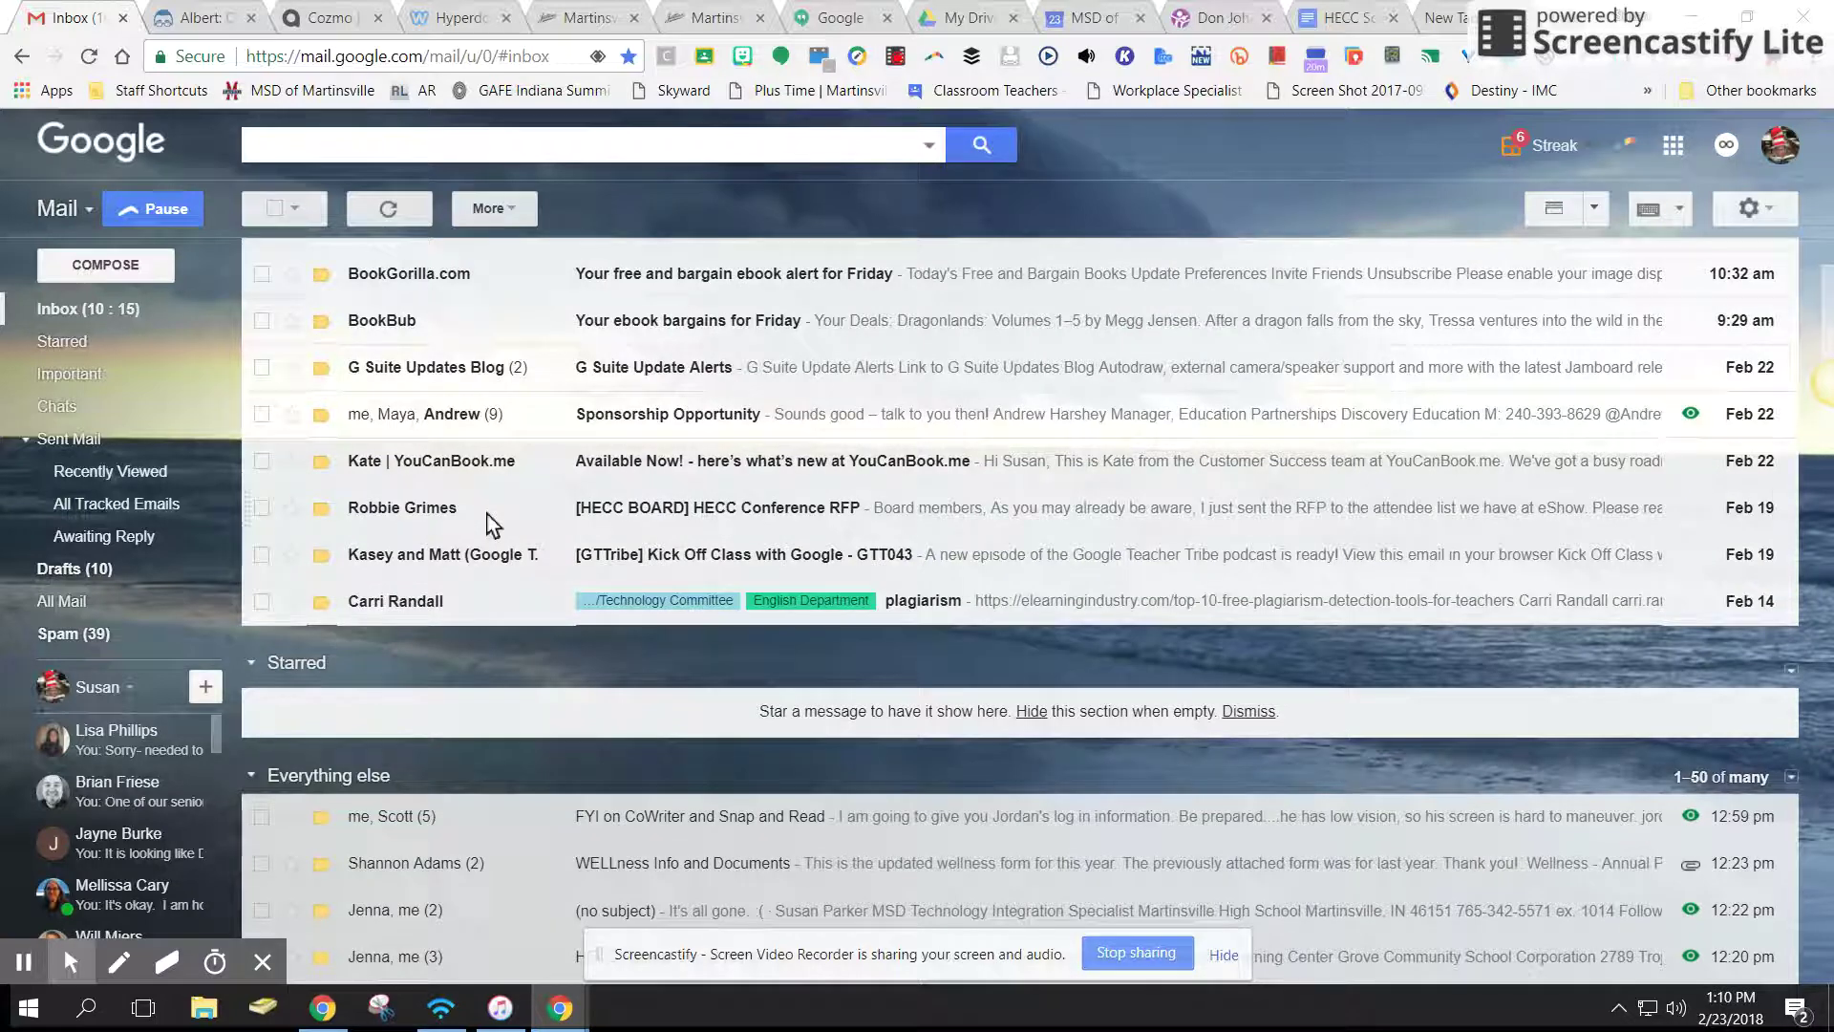
pyautogui.scroll(2, 491, 523)
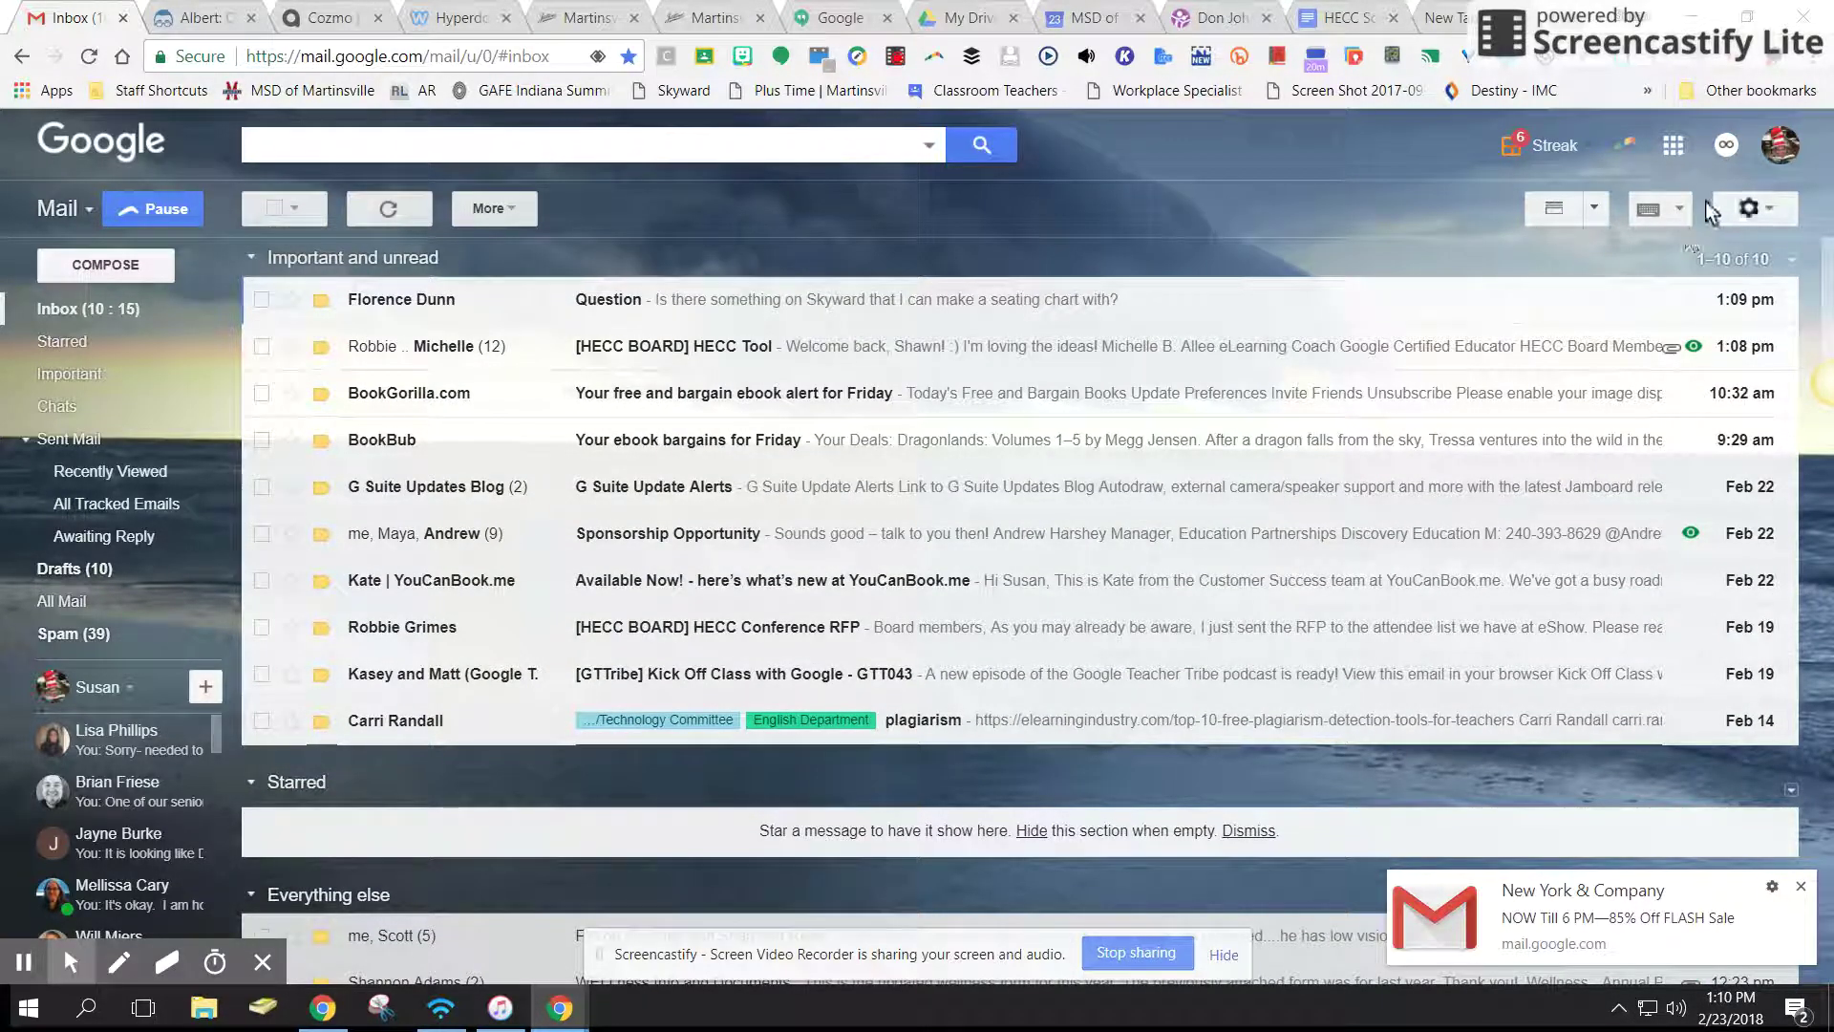
# - Switch display density to Cozy, then Compact, then back to Cozy
pyautogui.click(1768, 210)
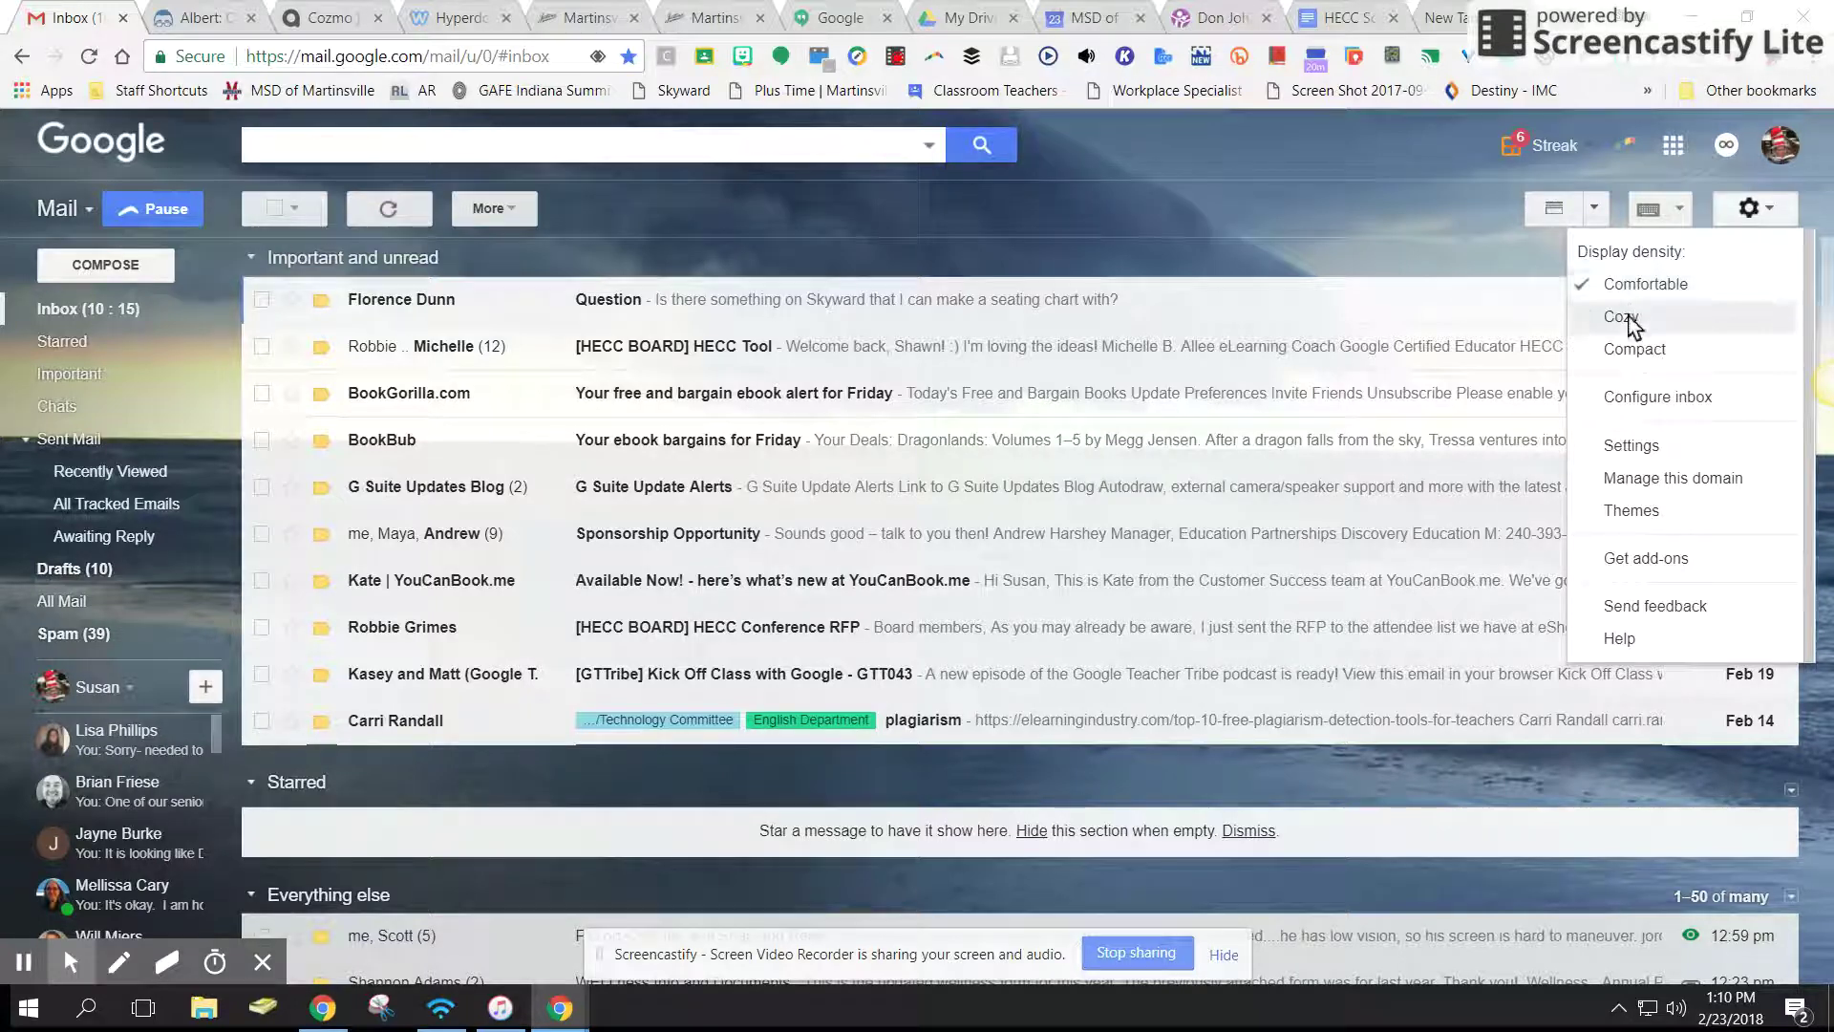
pyautogui.click(1630, 319)
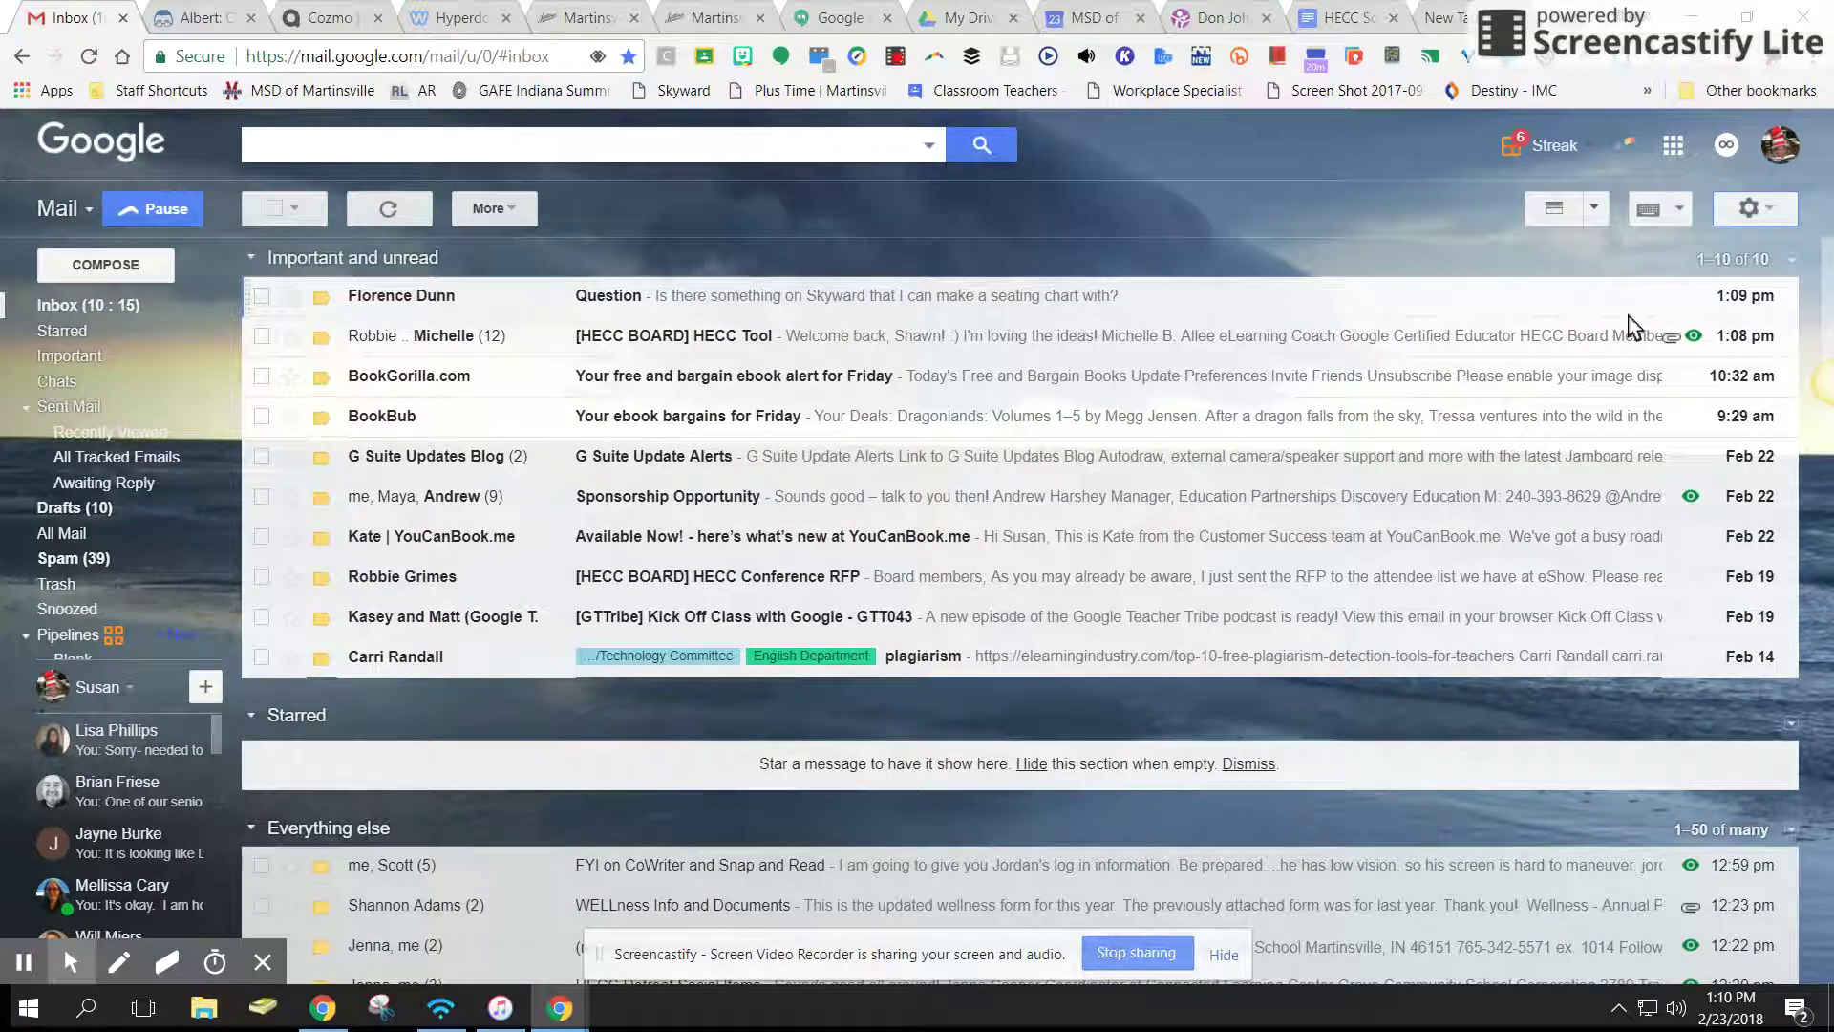
pyautogui.click(1754, 208)
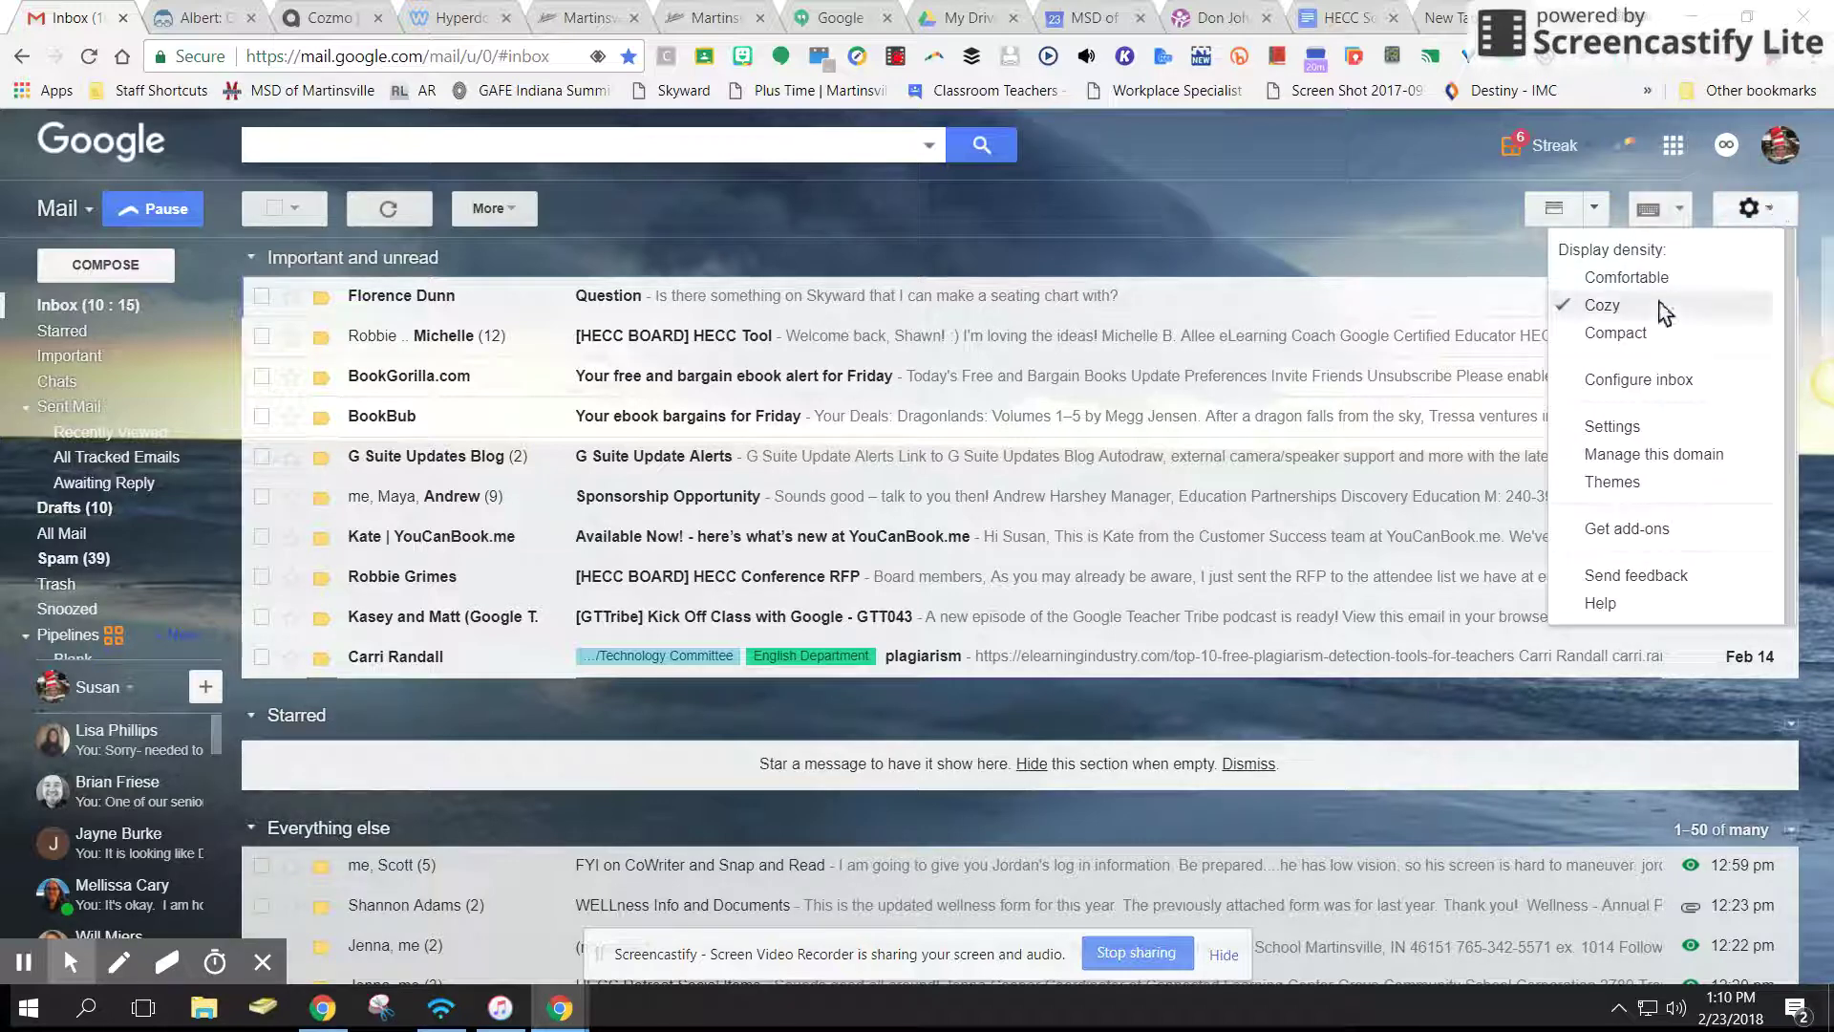
pyautogui.click(1617, 333)
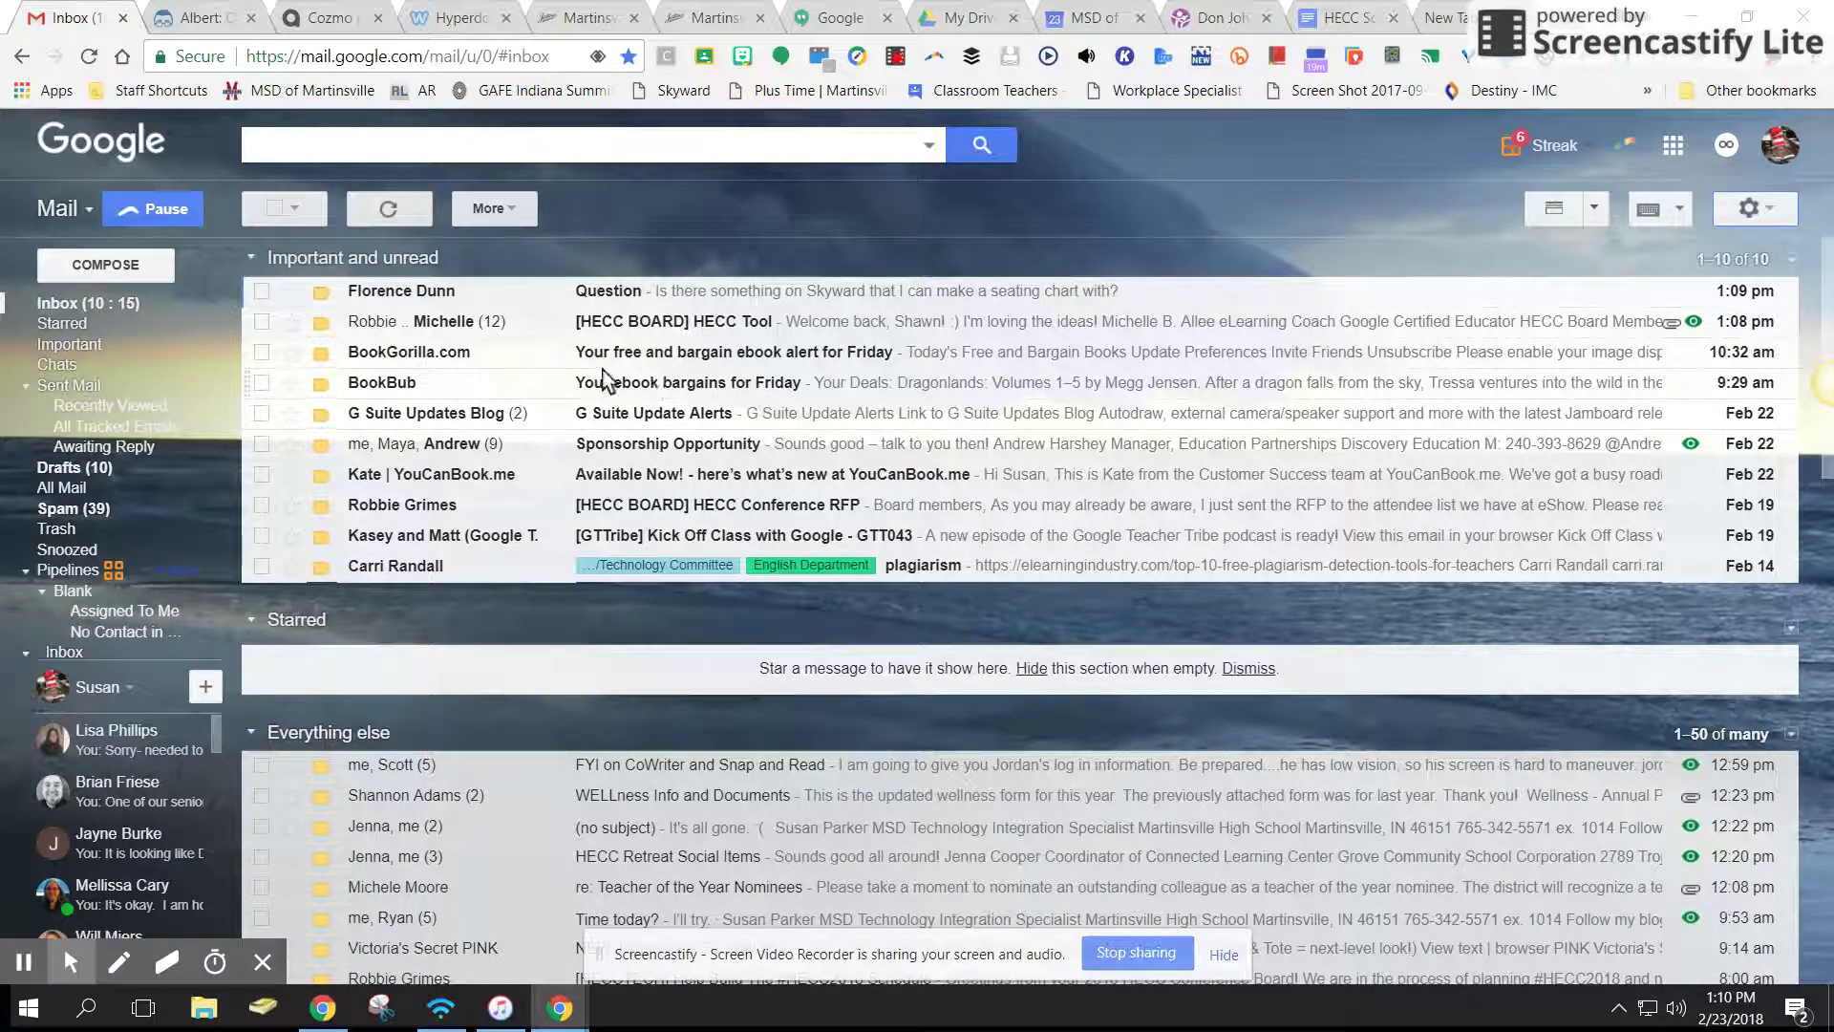
pyautogui.click(1754, 208)
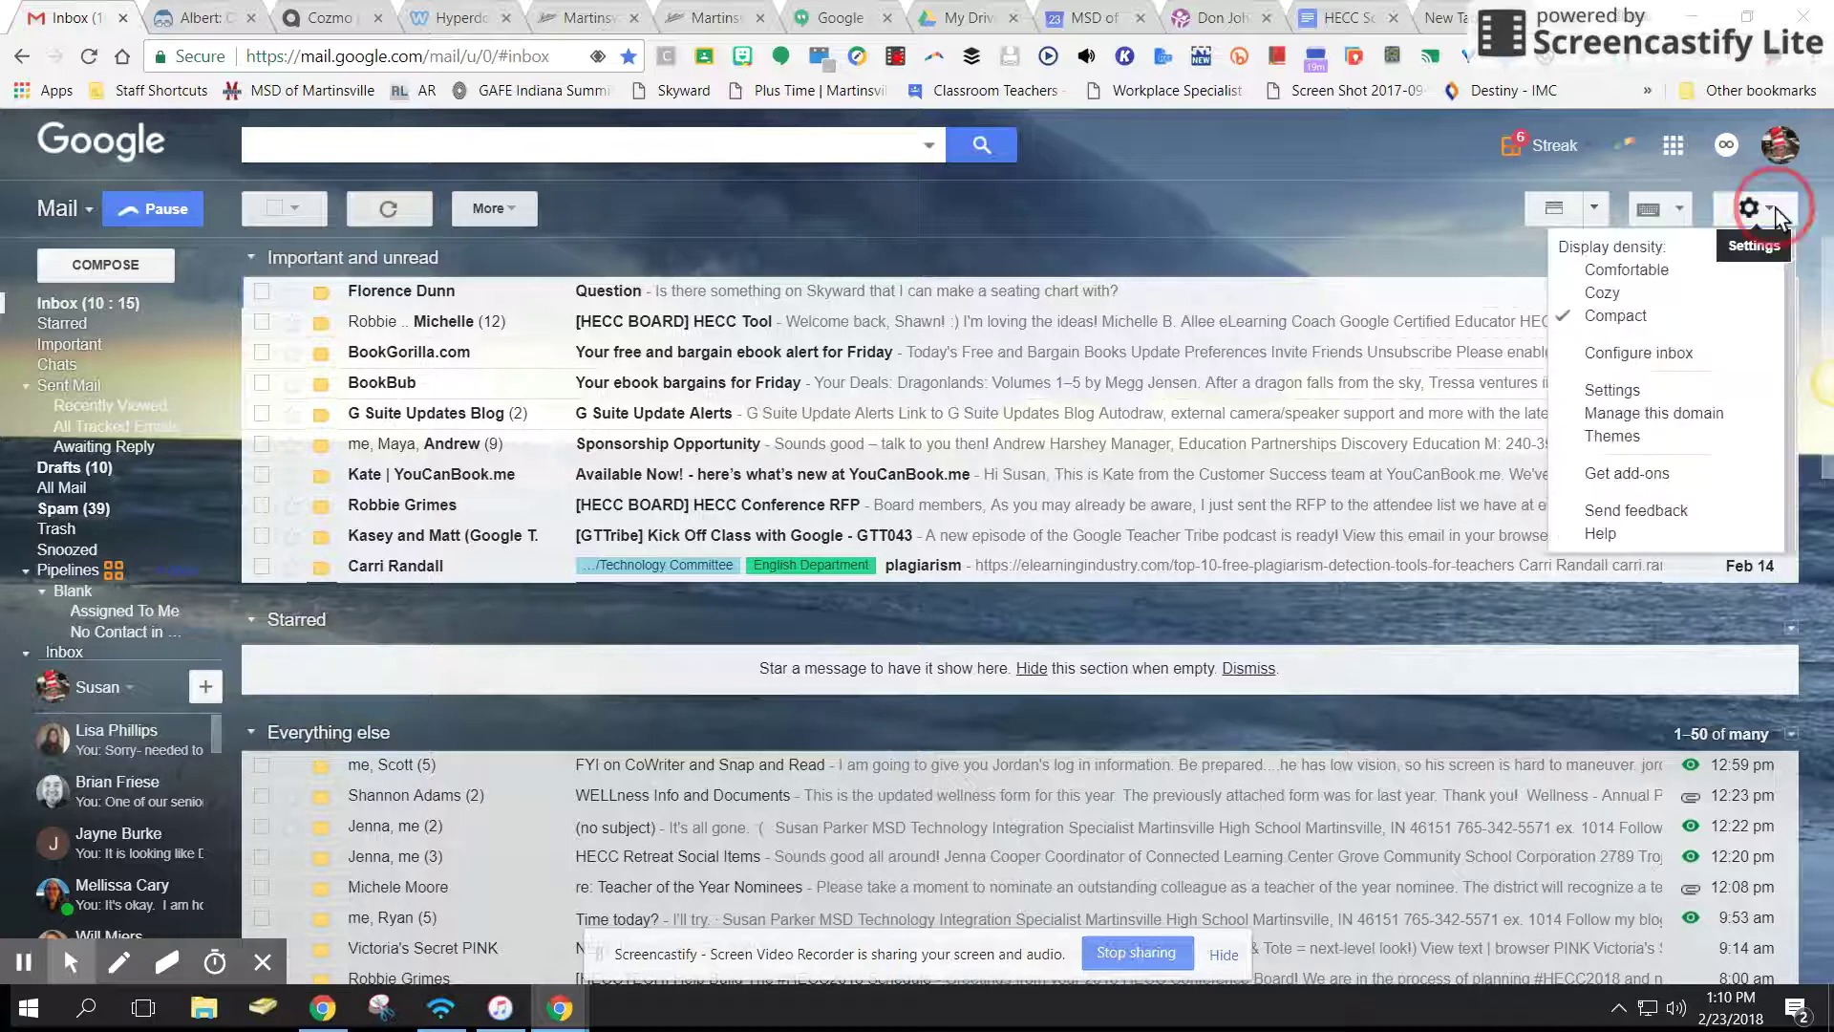
pyautogui.click(1623, 293)
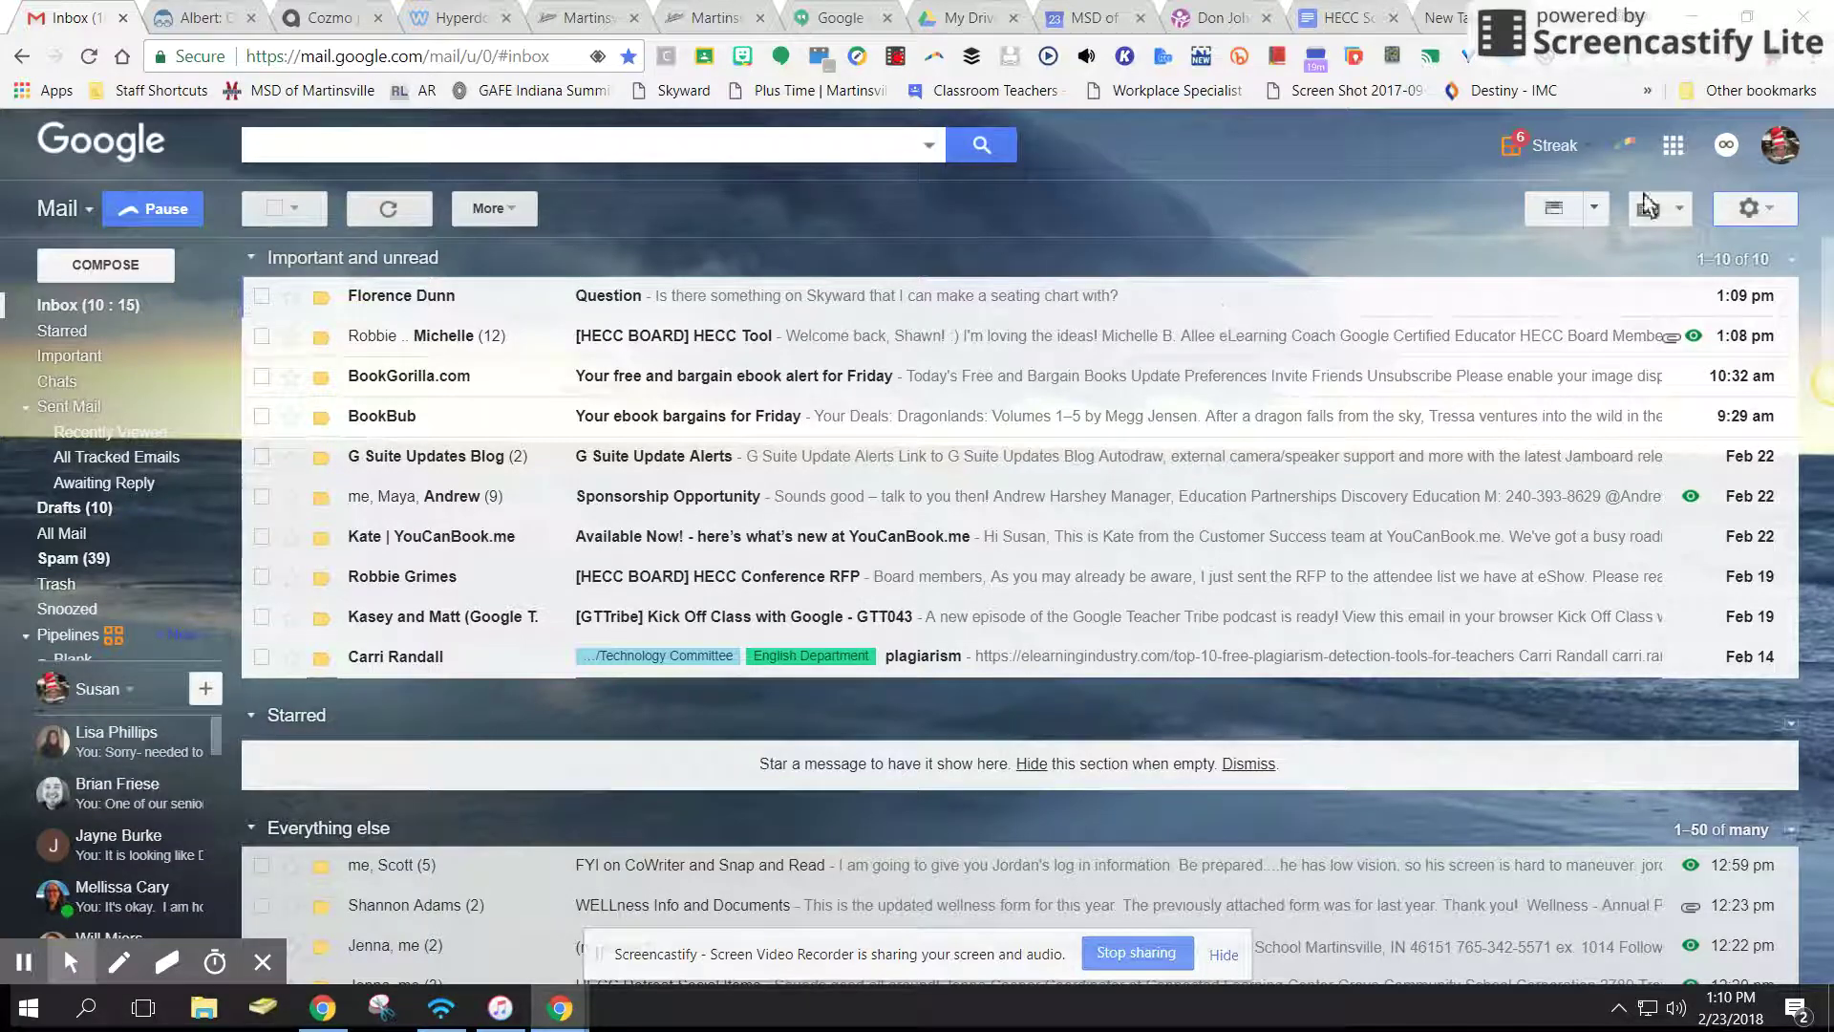
# - From Themes, browse More Images and show the My photos albums
pyautogui.click(1769, 212)
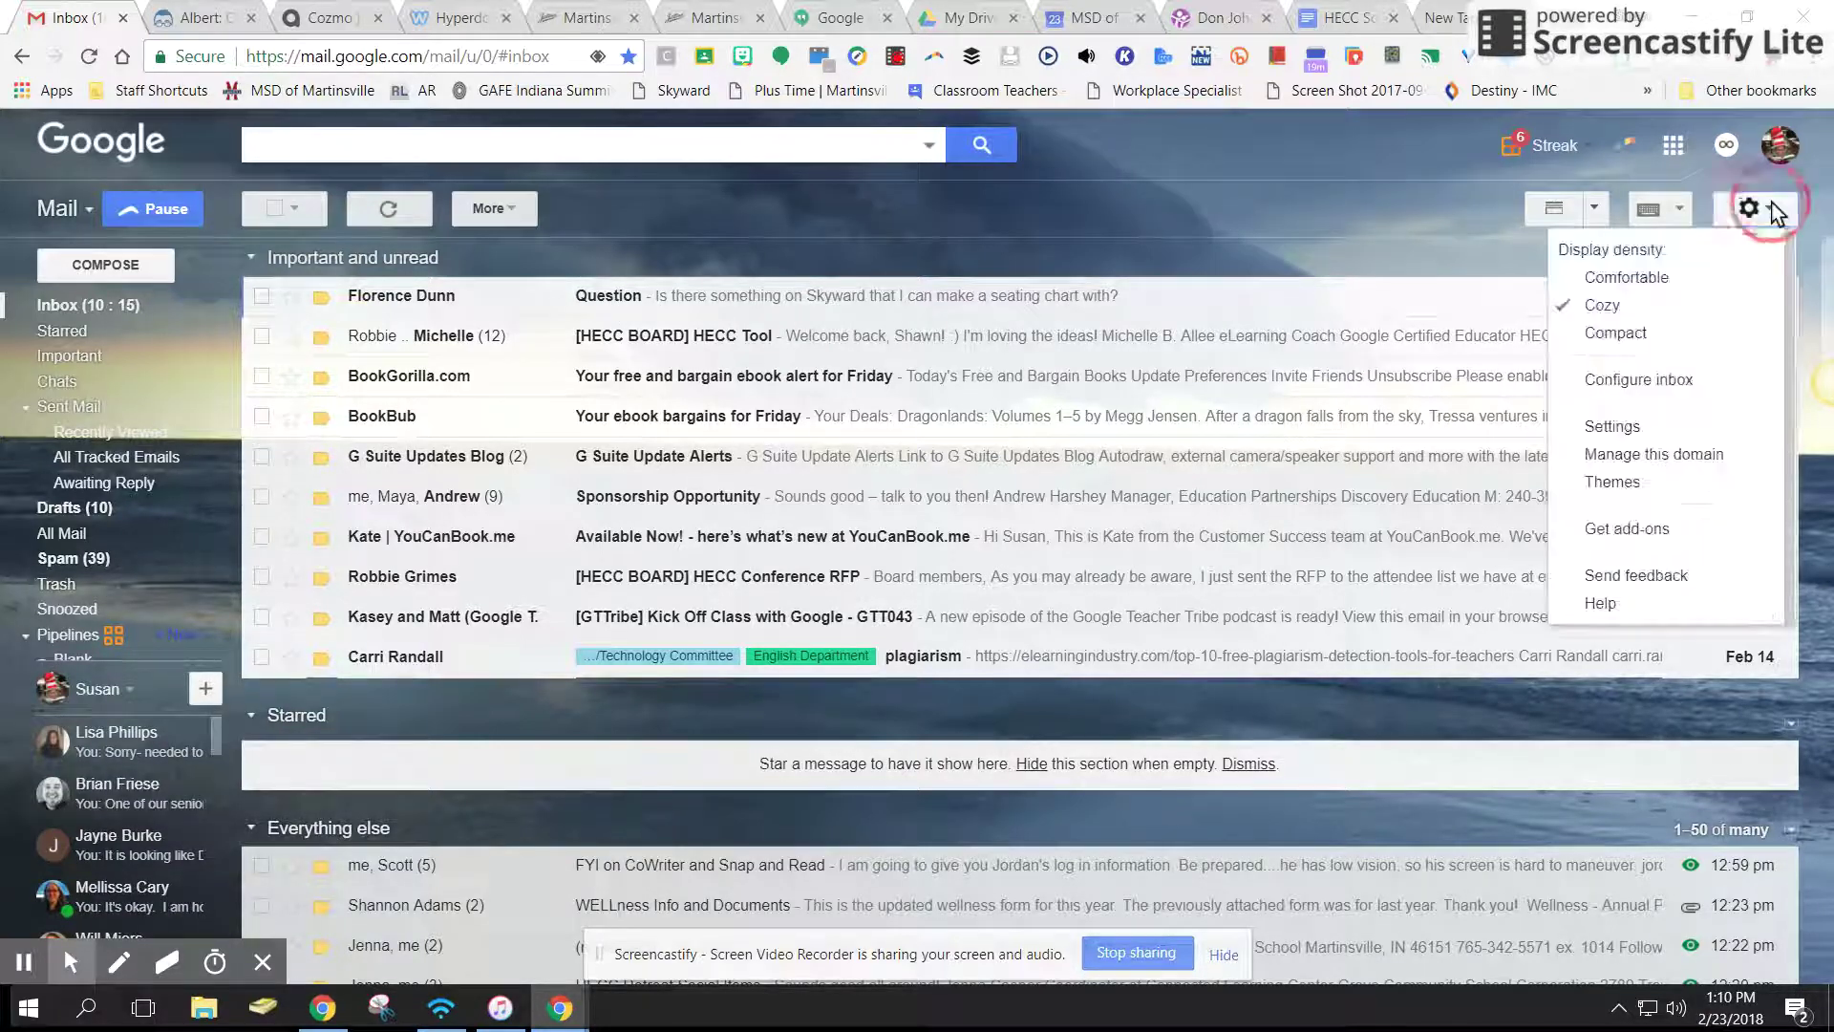
pyautogui.click(1624, 483)
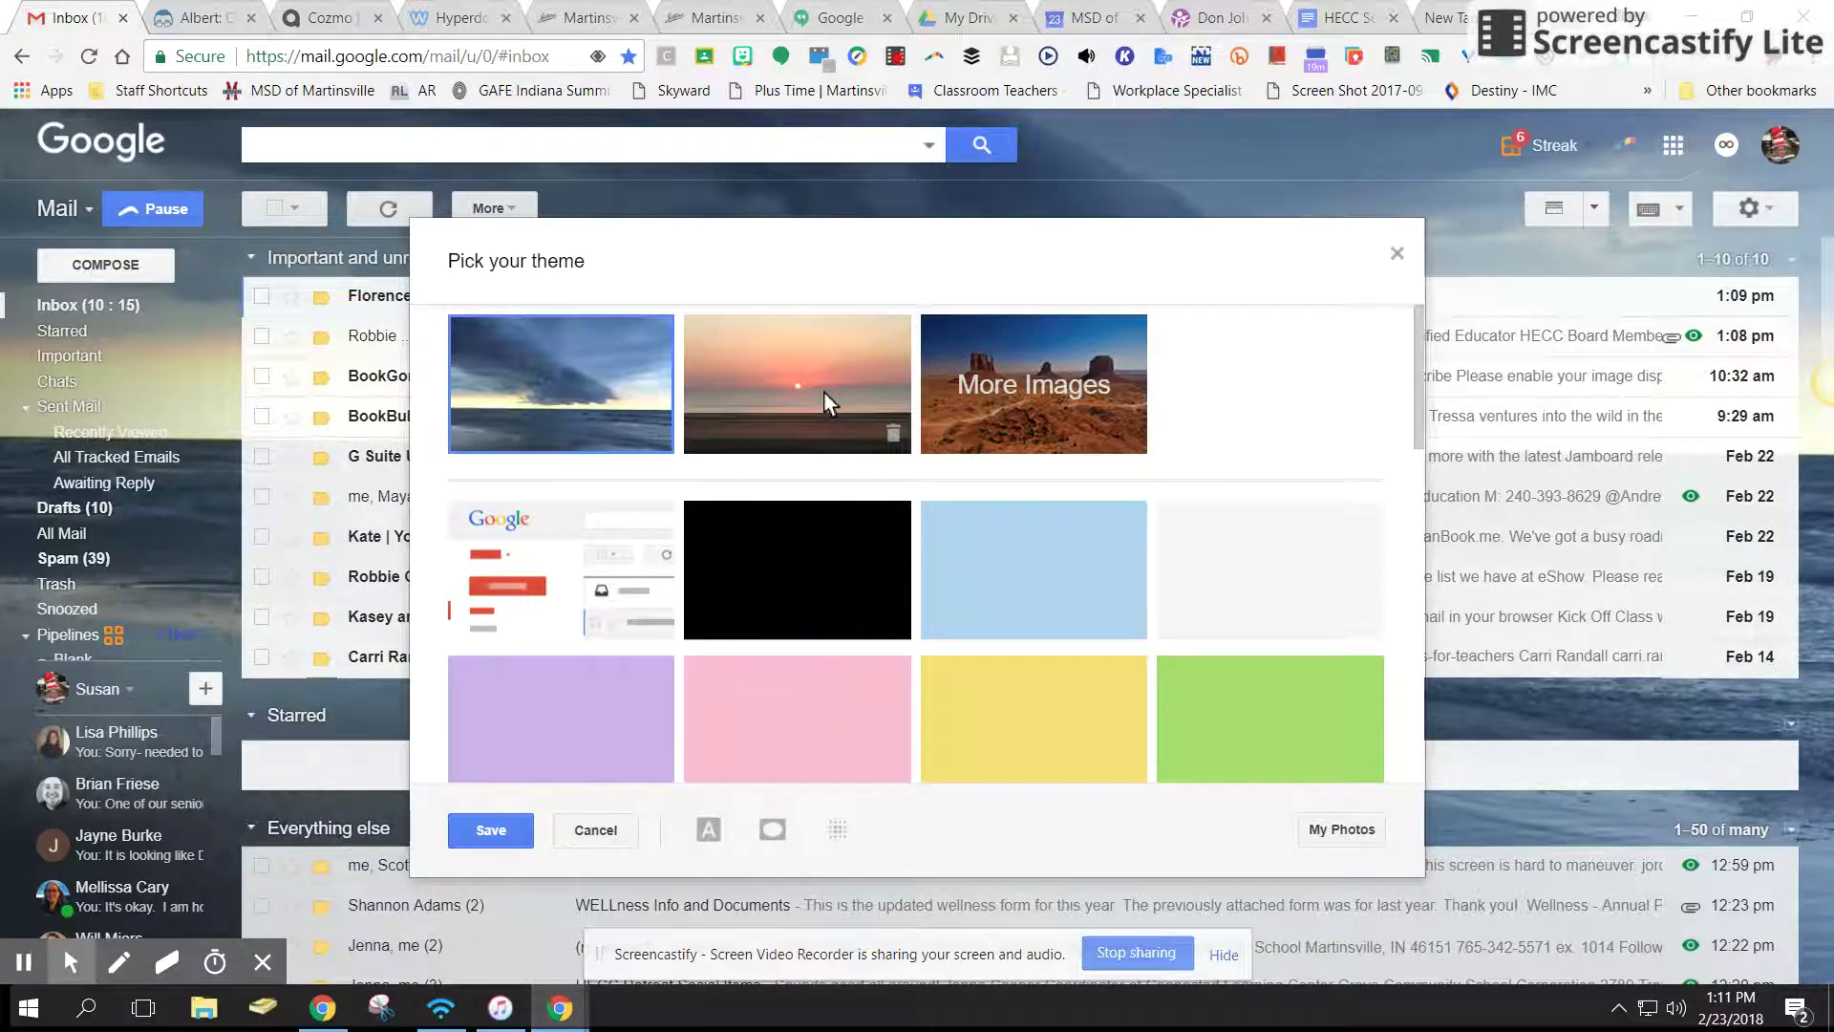
pyautogui.click(998, 408)
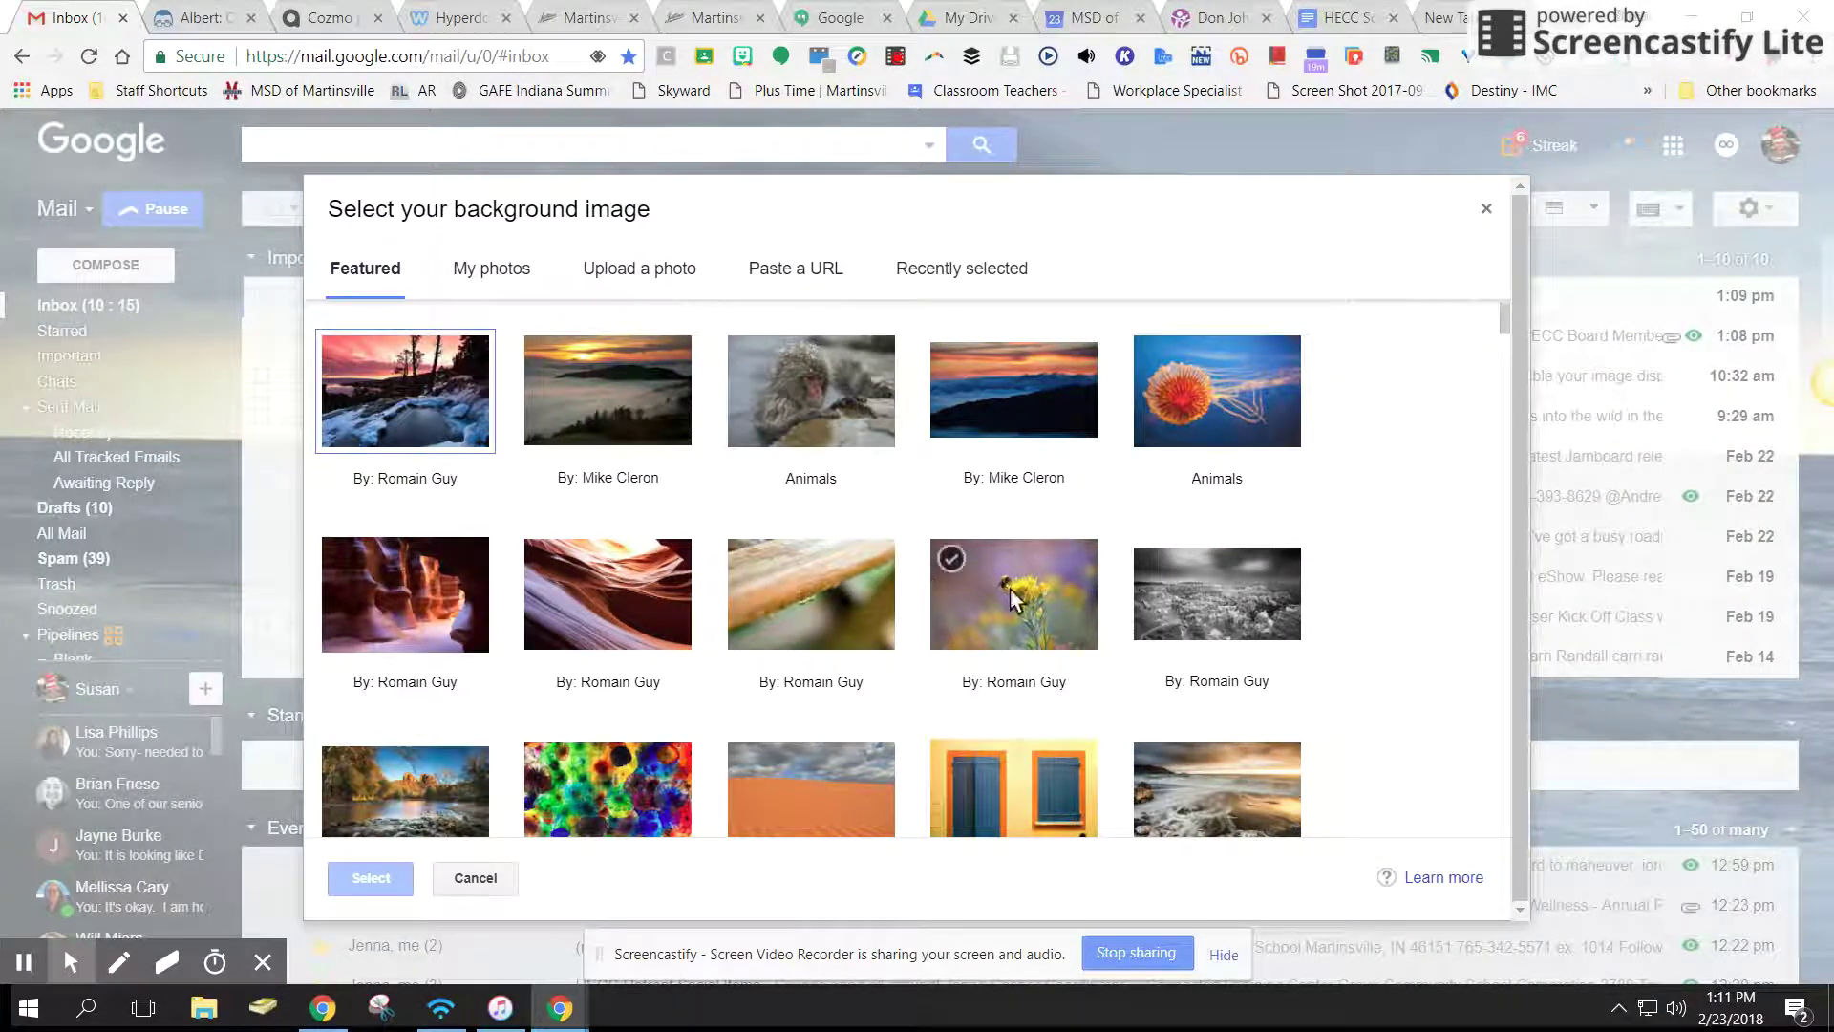
pyautogui.scroll(-5, 1011, 588)
pyautogui.scroll(4, 1013, 597)
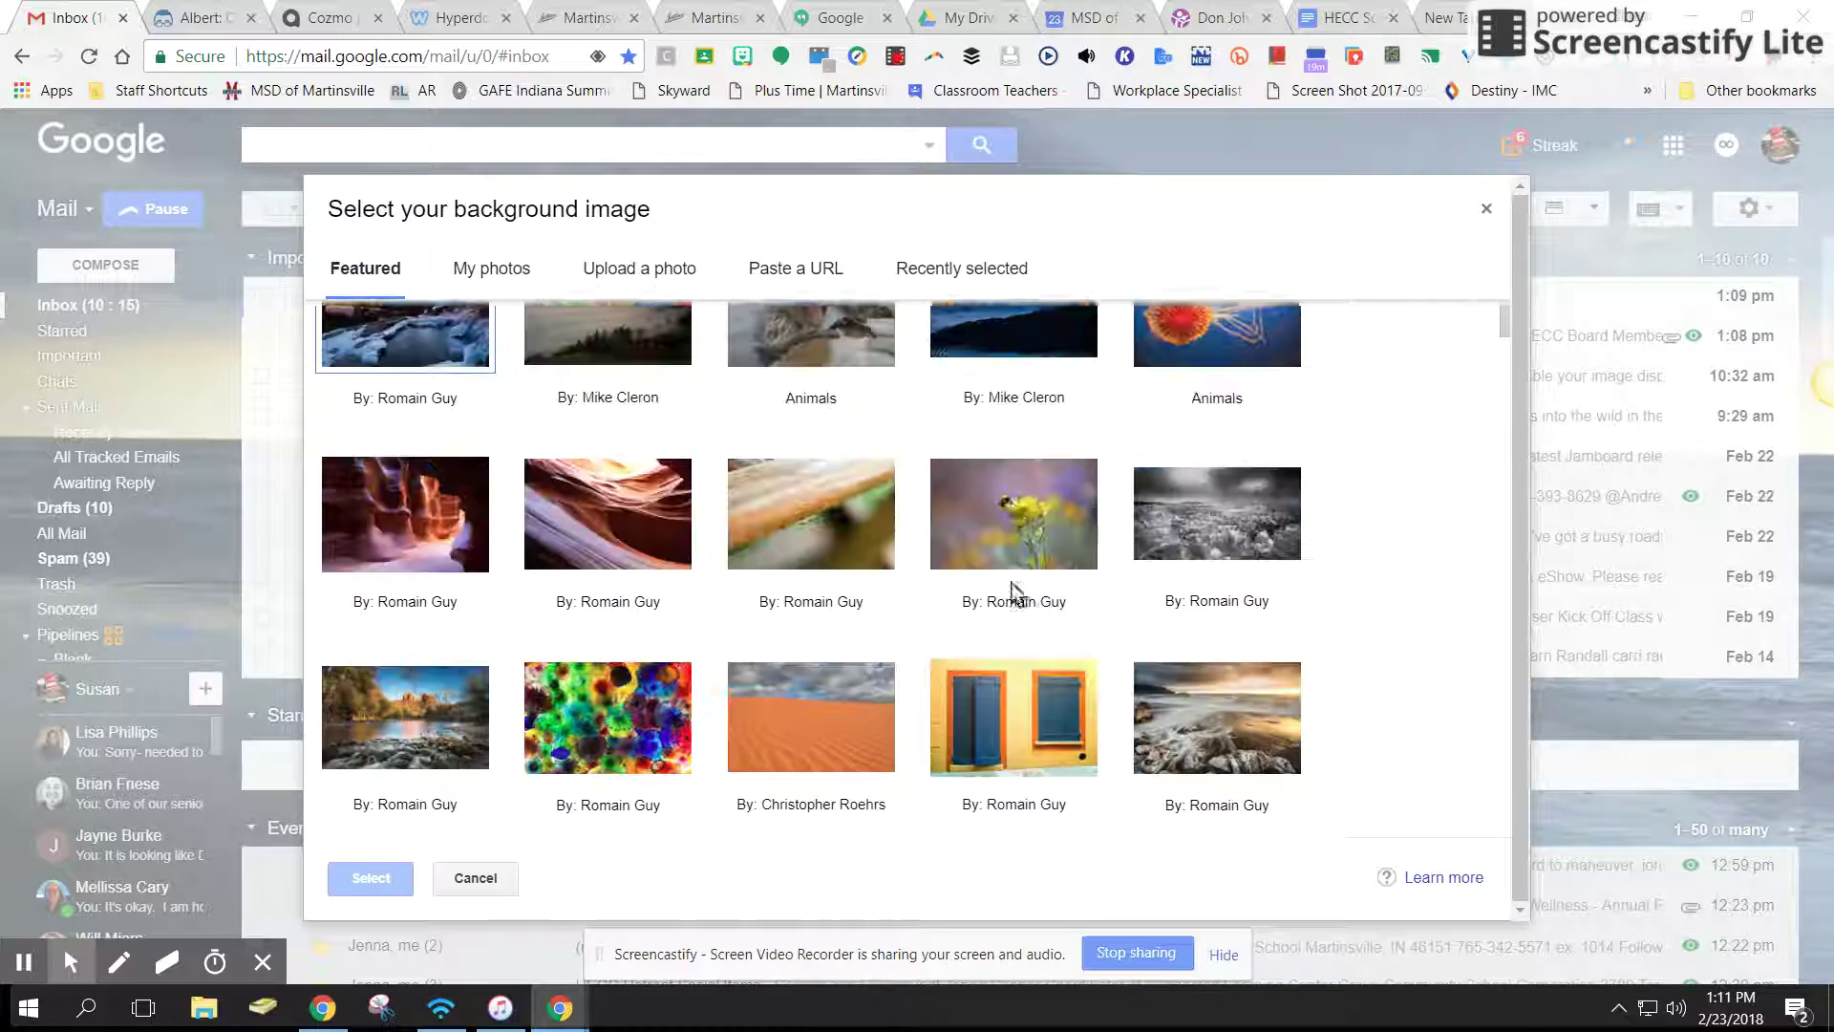
pyautogui.scroll(1, 1012, 592)
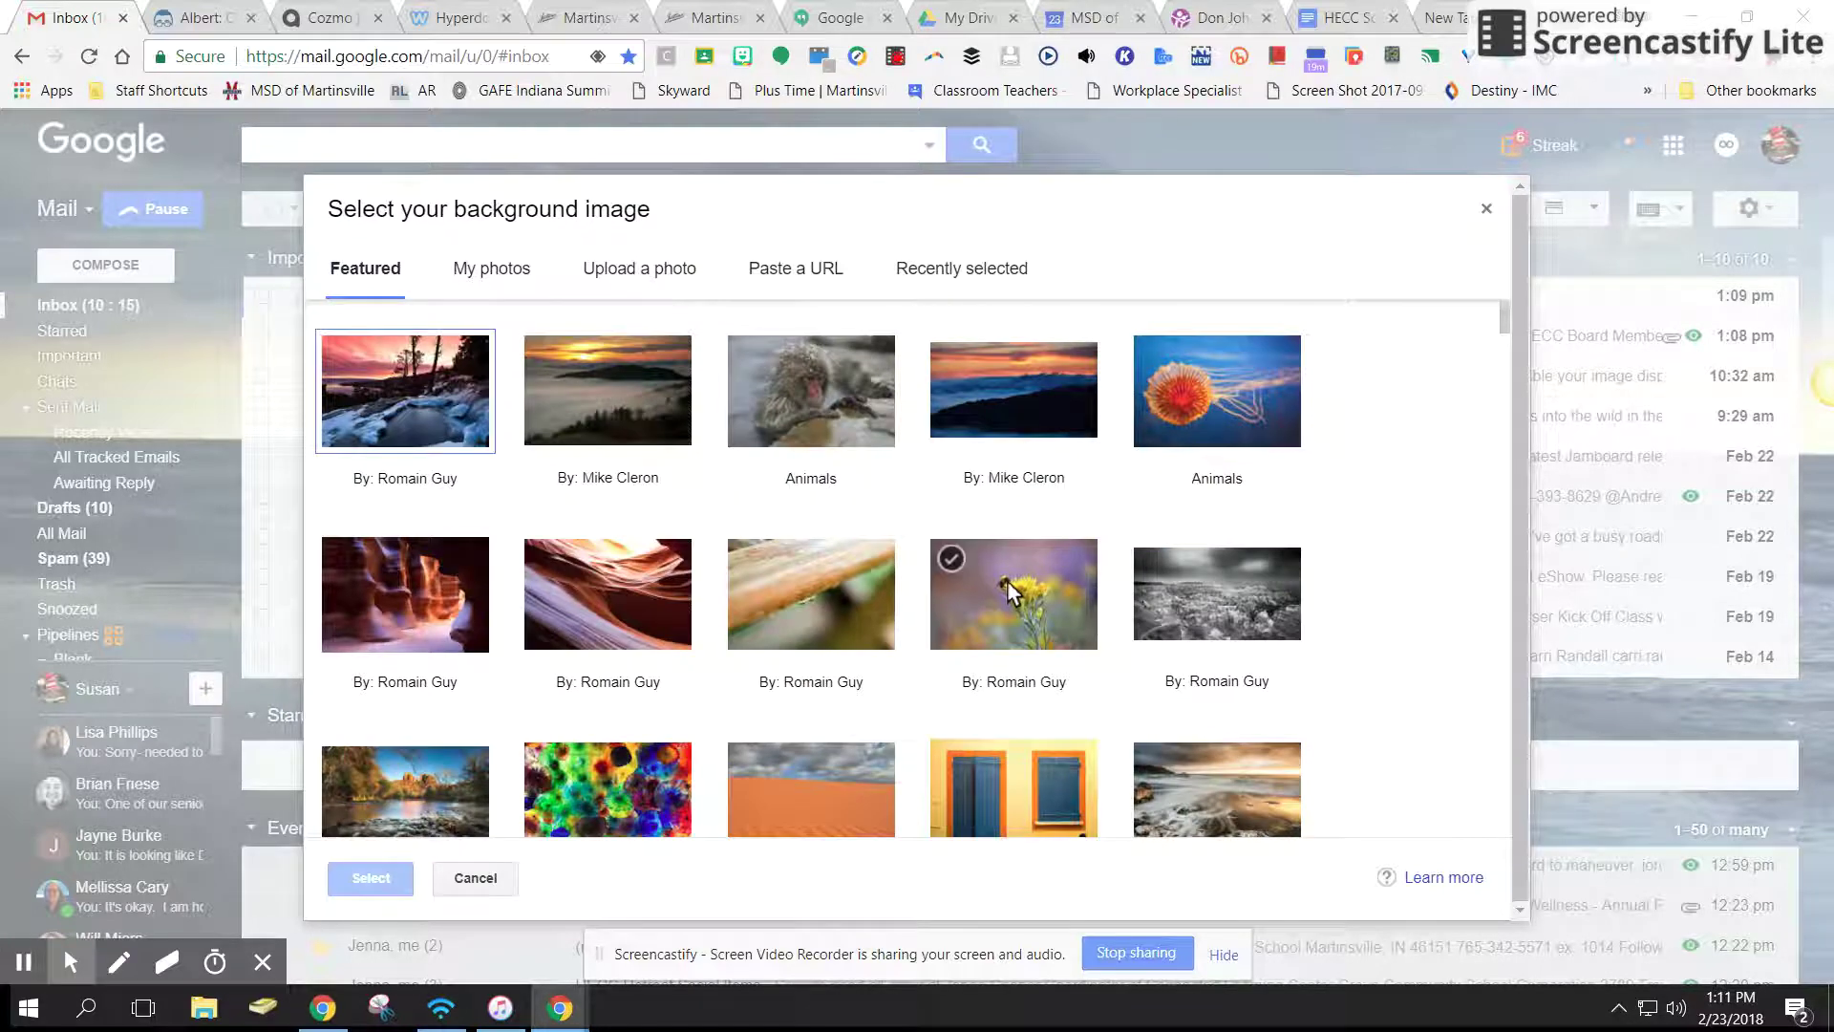
pyautogui.click(507, 277)
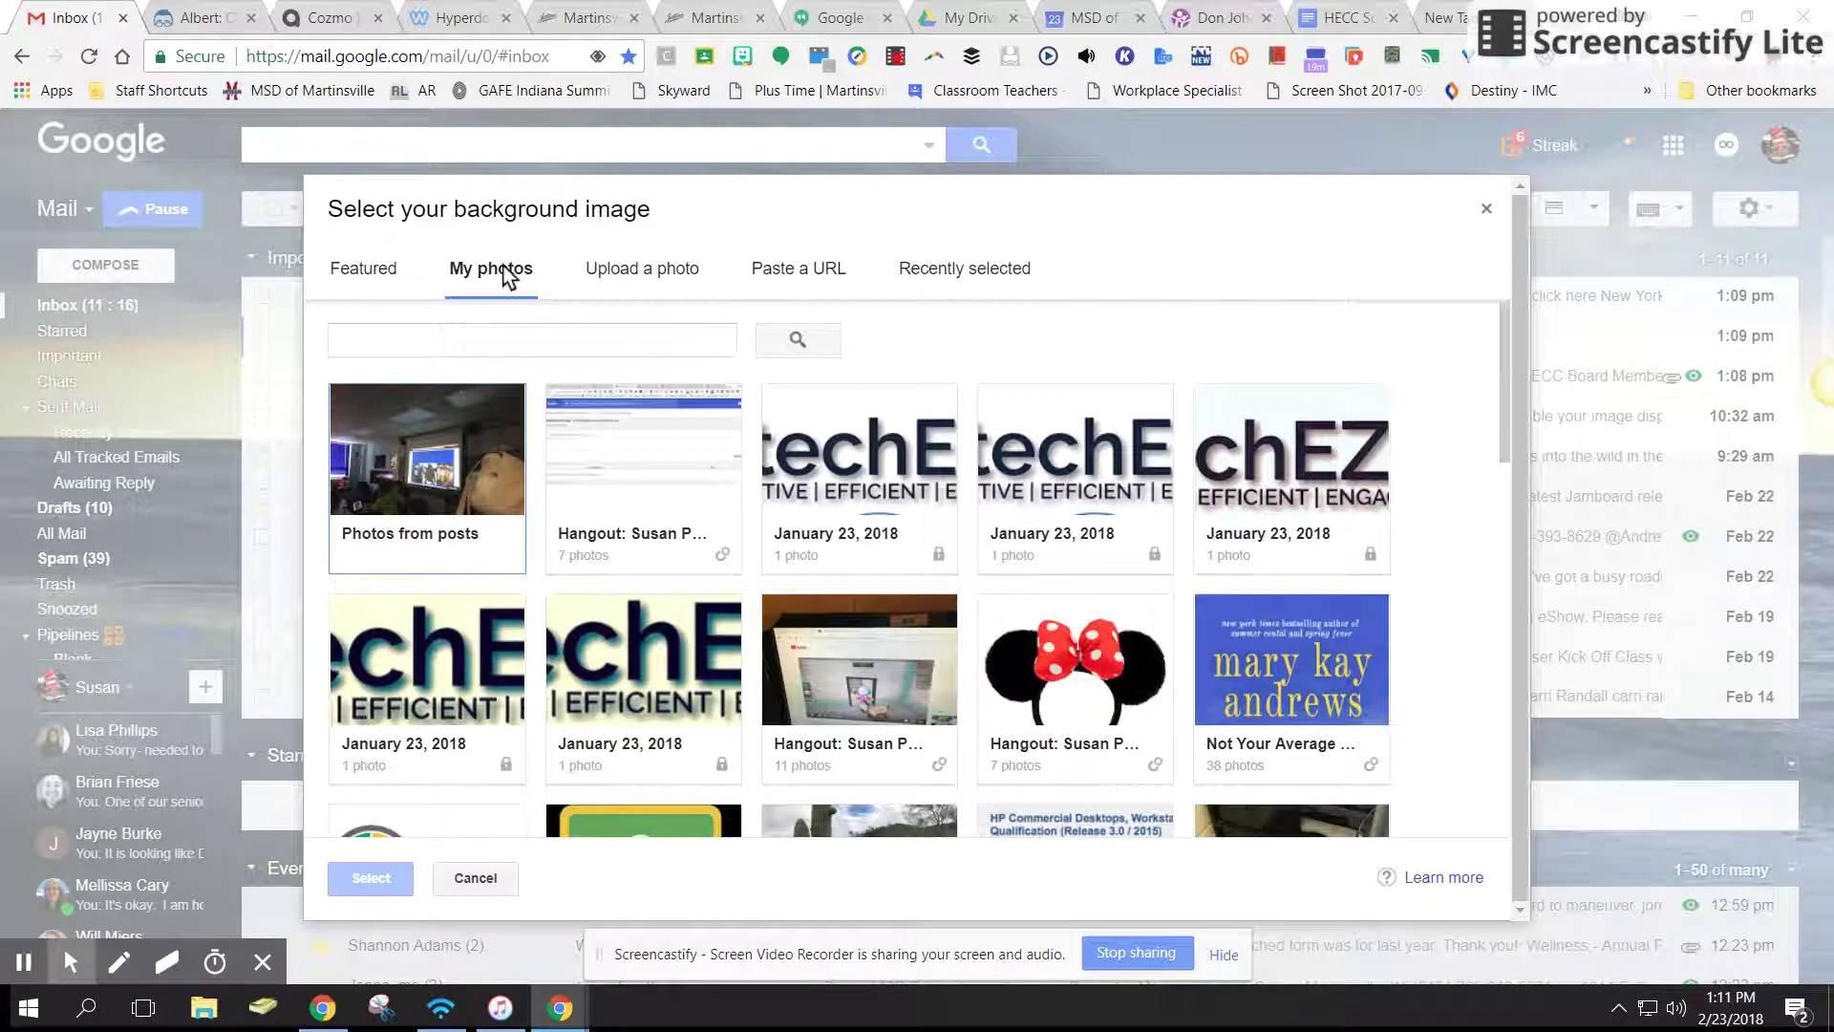
# - Upload london2017 from the Desktop and save it as the inbox background theme
pyautogui.click(640, 273)
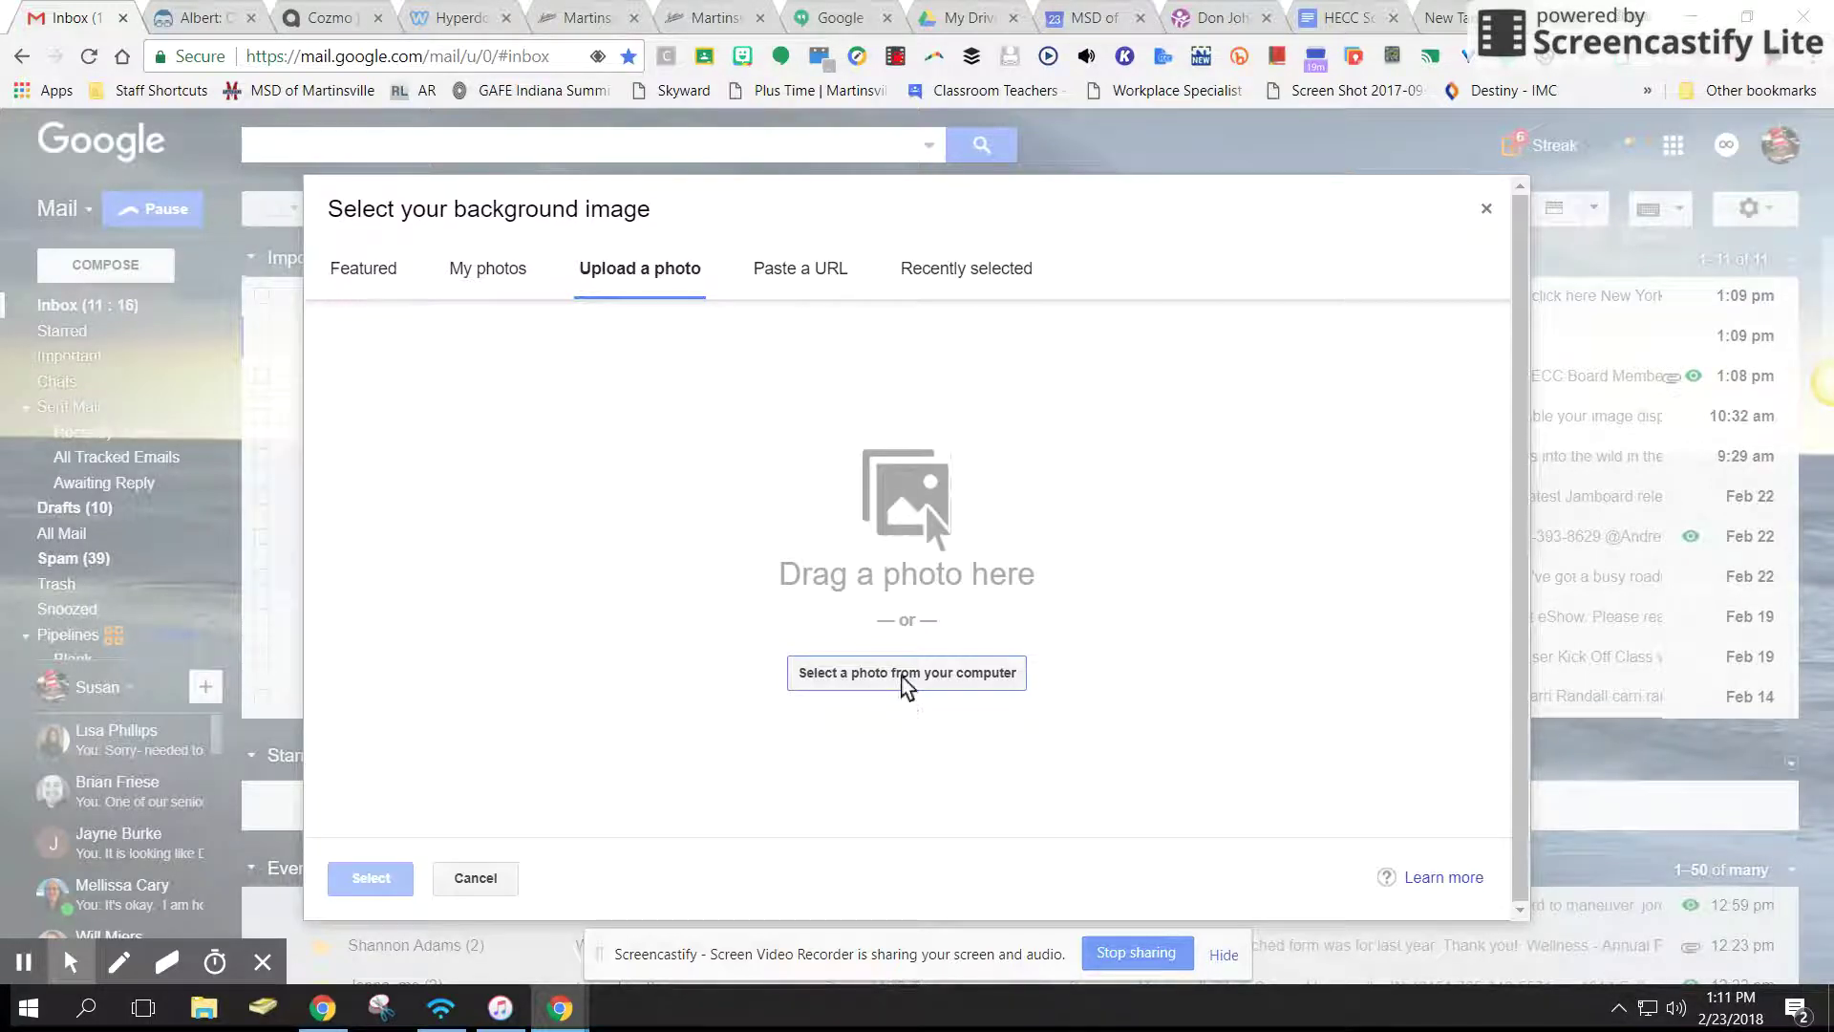
pyautogui.click(905, 680)
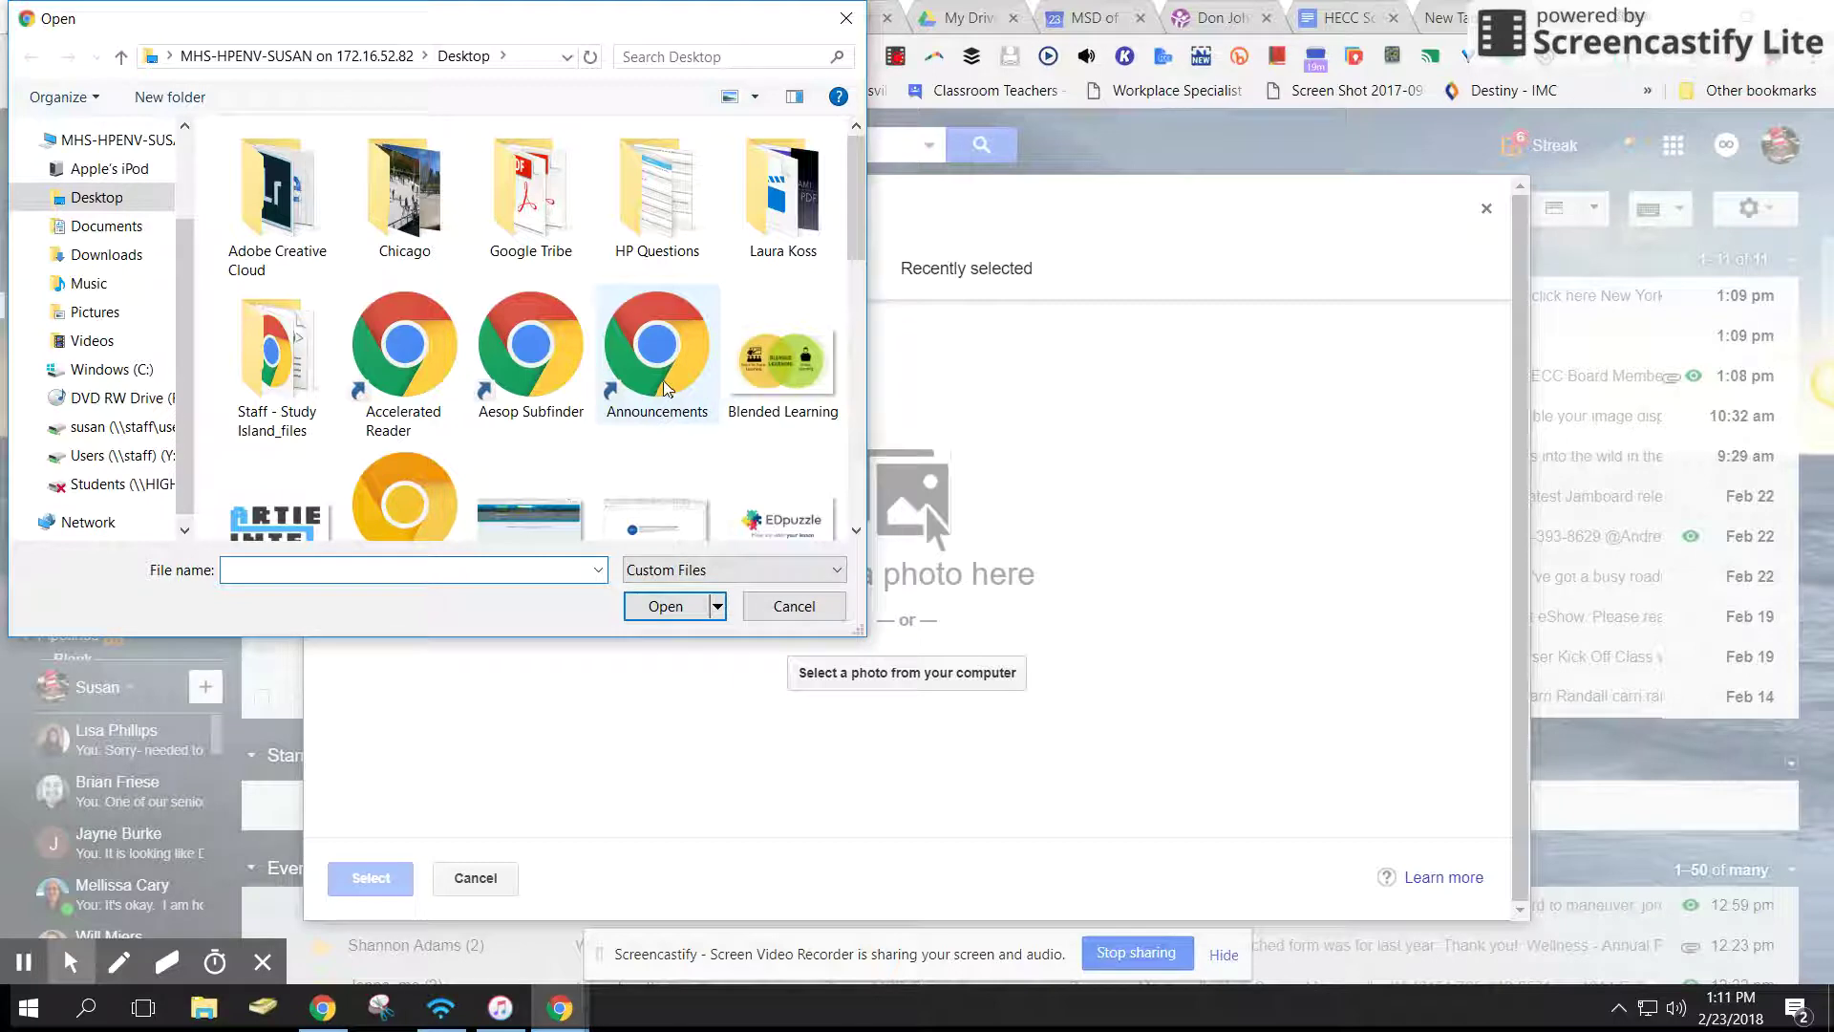
pyautogui.scroll(-5, 660, 386)
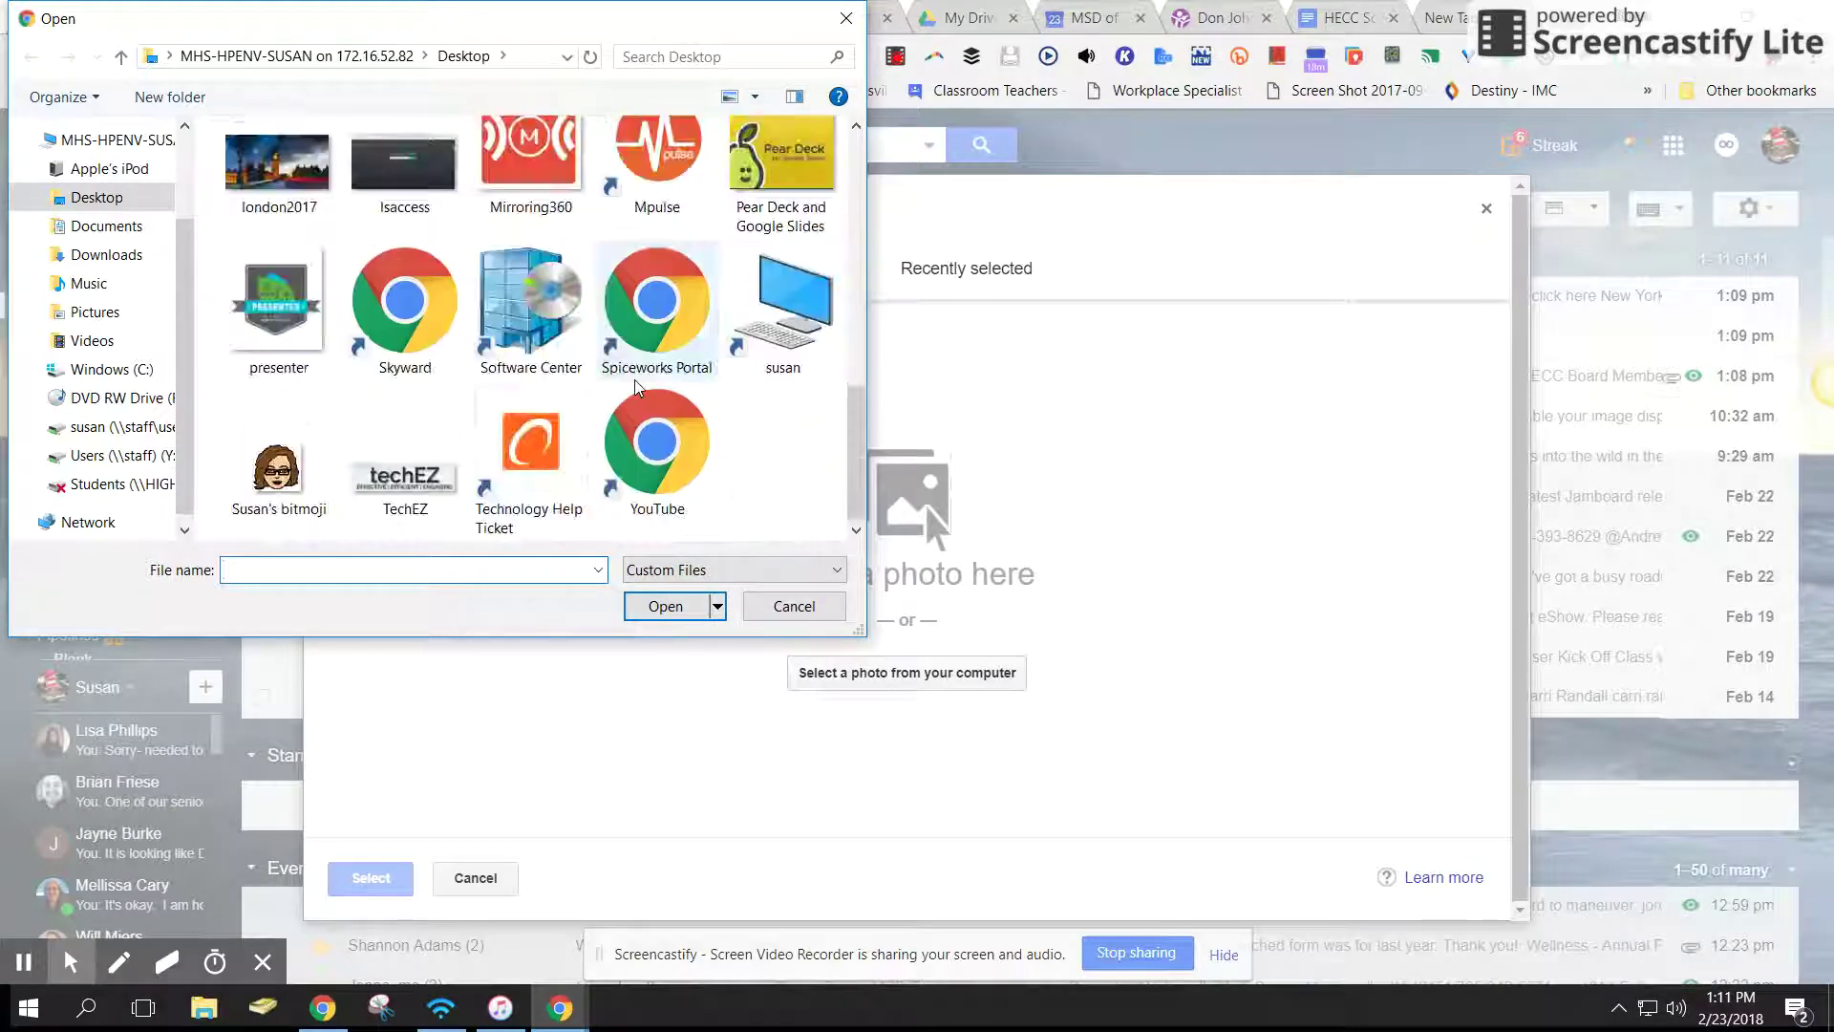
pyautogui.click(274, 162)
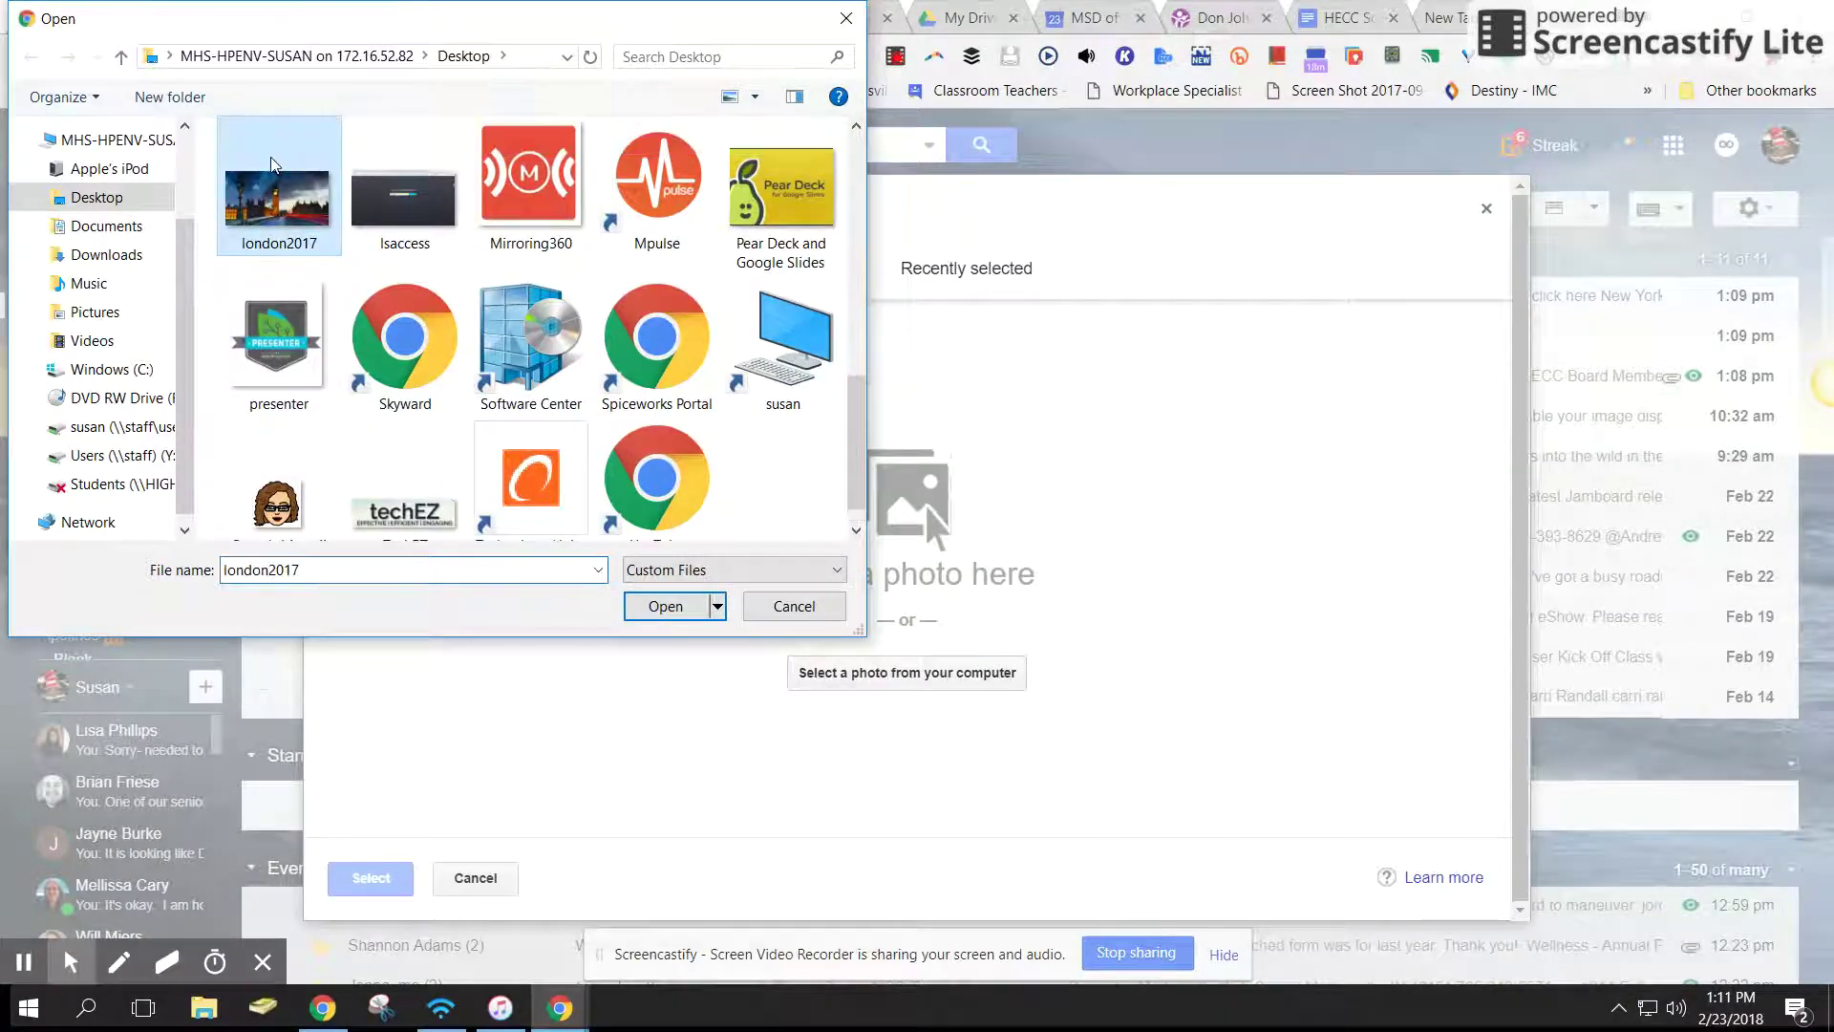
pyautogui.click(666, 606)
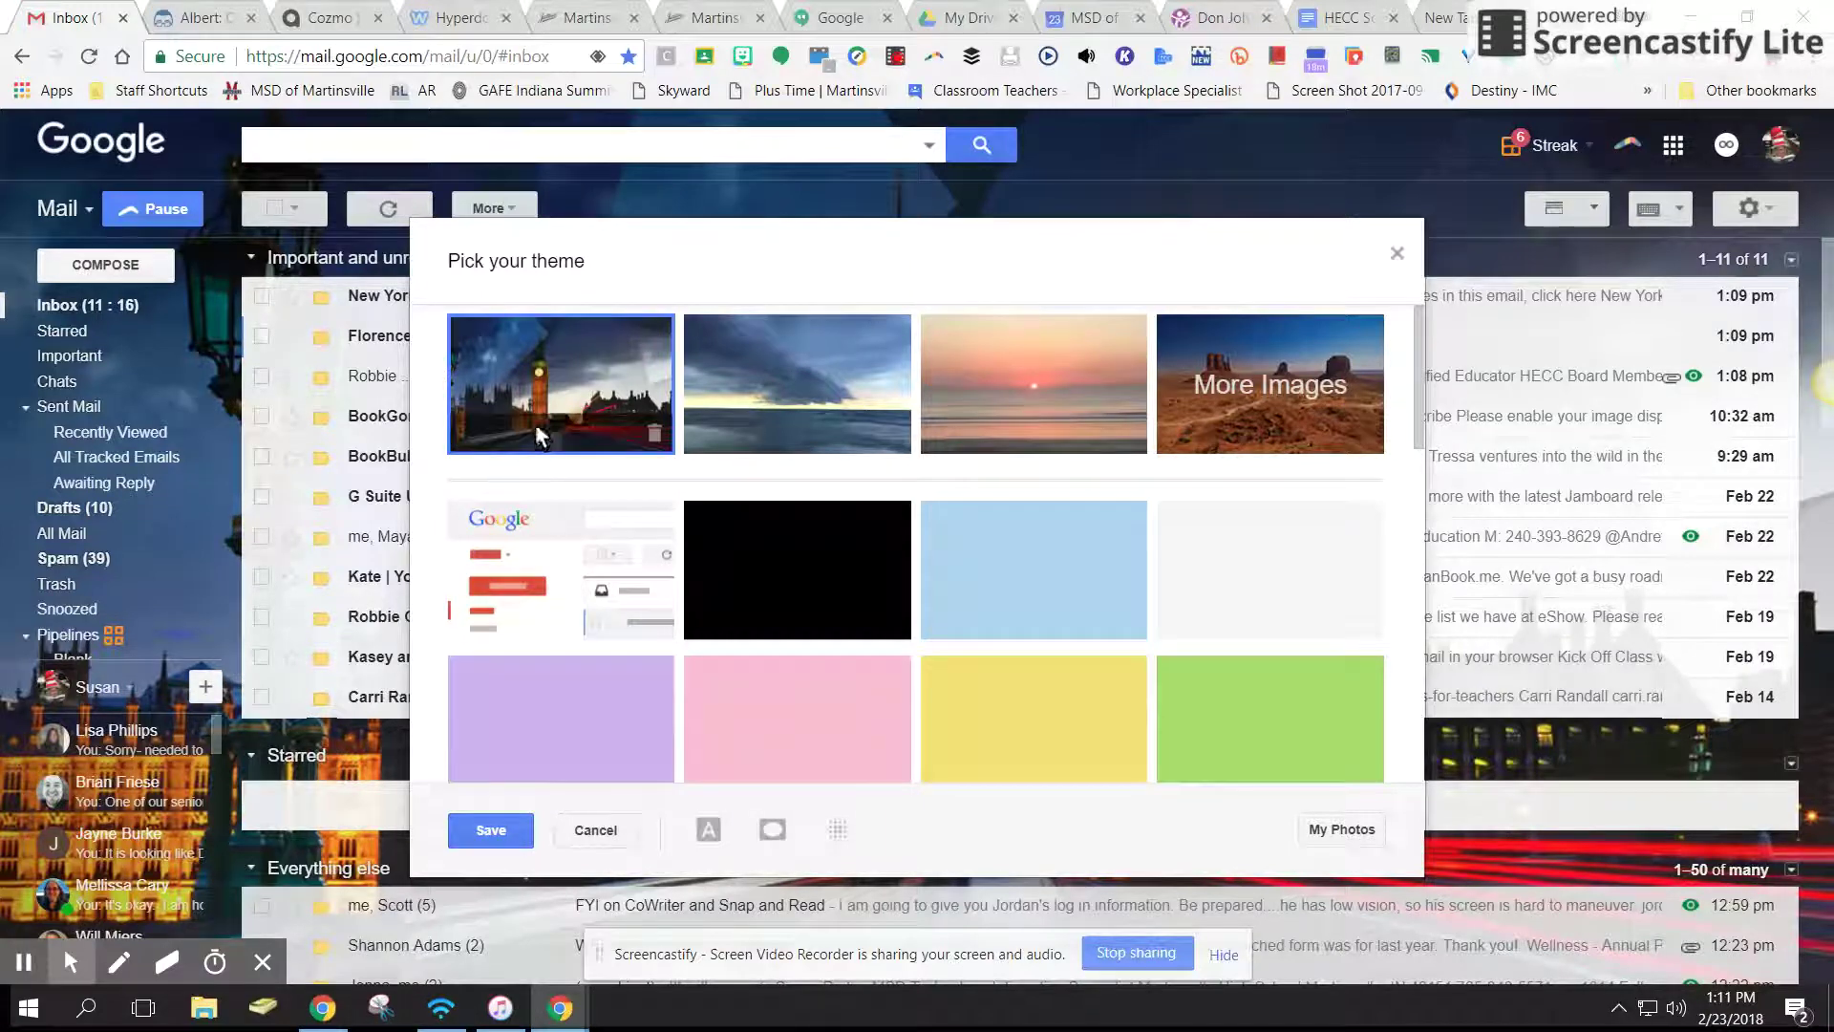
pyautogui.click(498, 831)
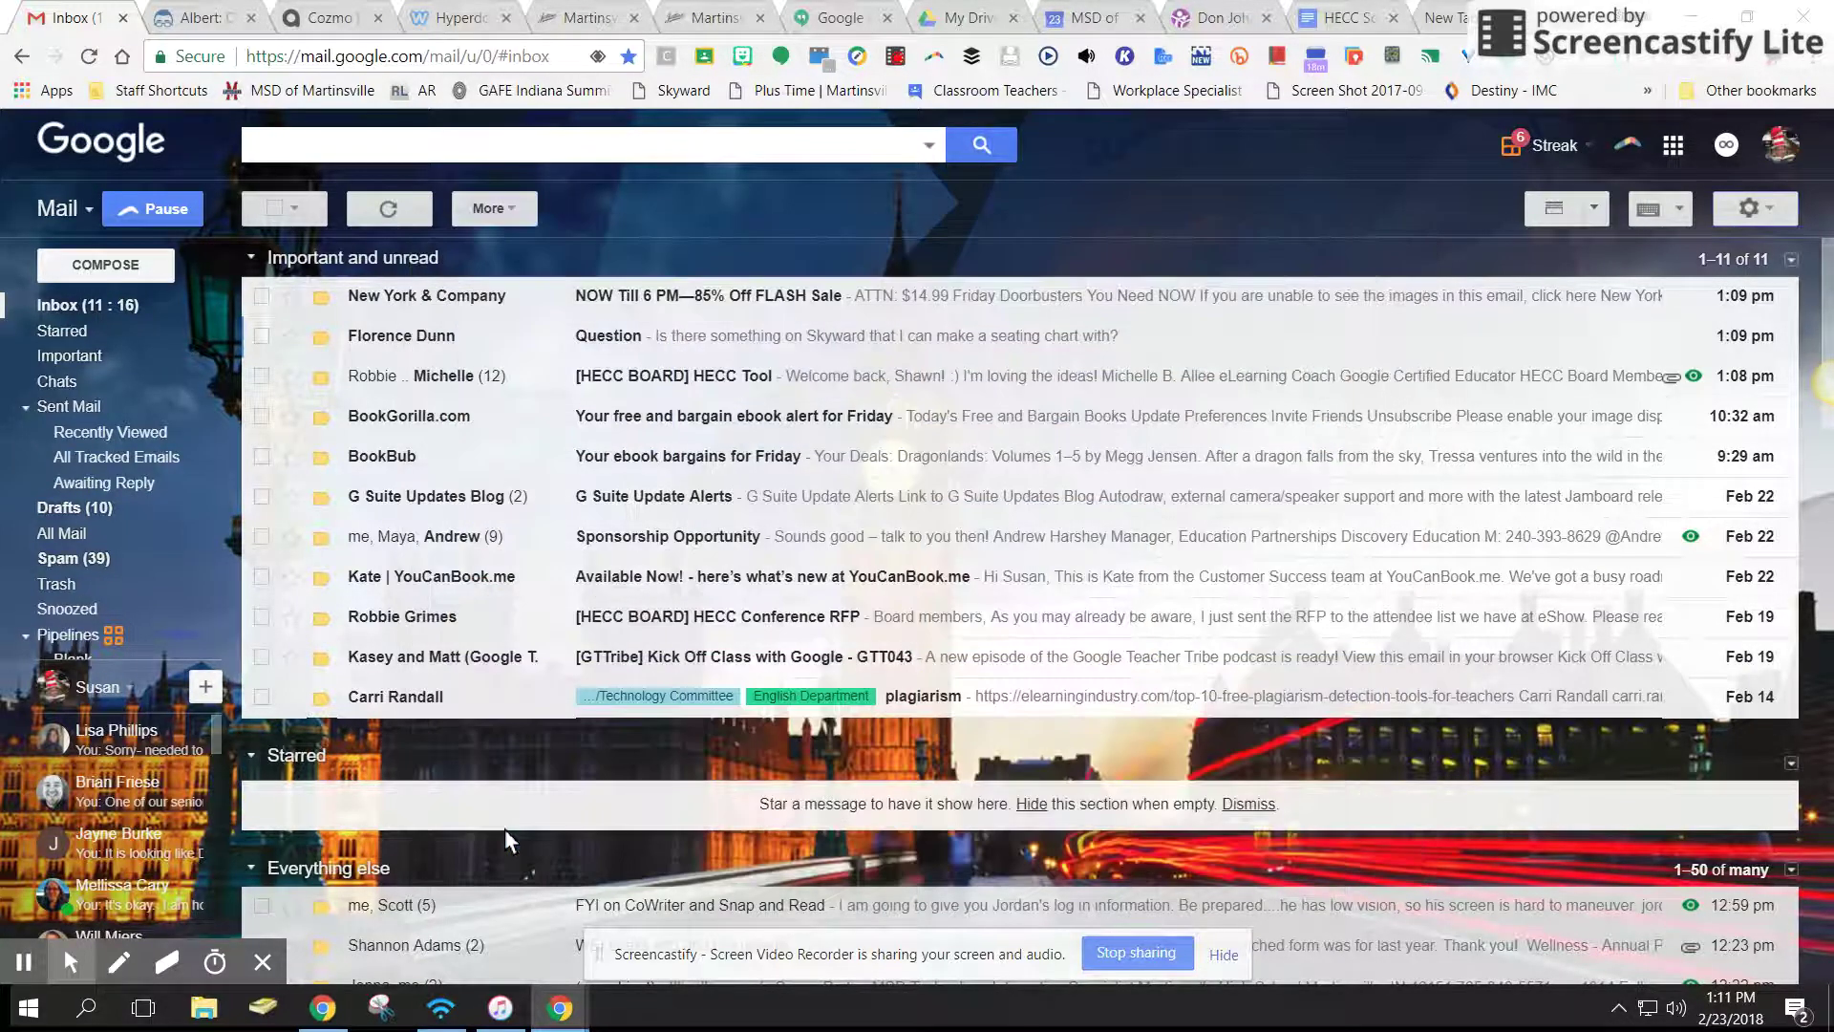